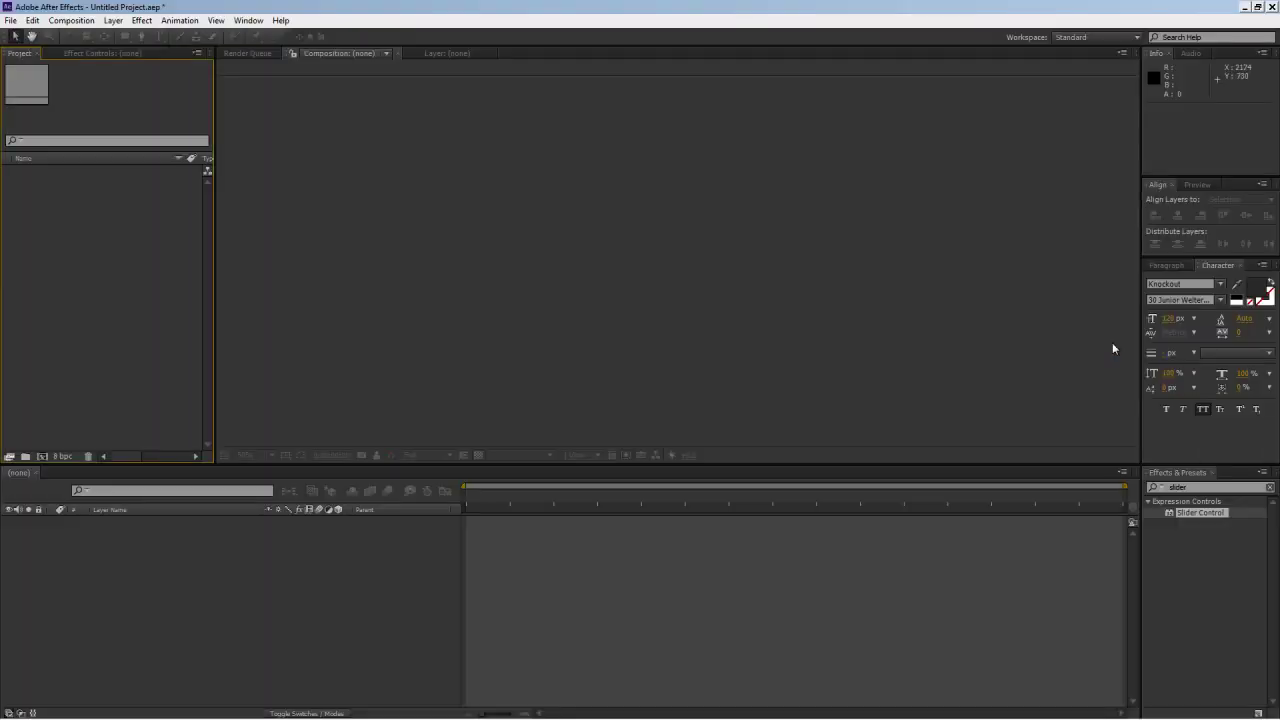
Create a 3-second NTSC D1 Widescreen Square Pixel composition and add a 150 × 150 px white solid named Box
{"action": "key", "text": "ctrl+n"}
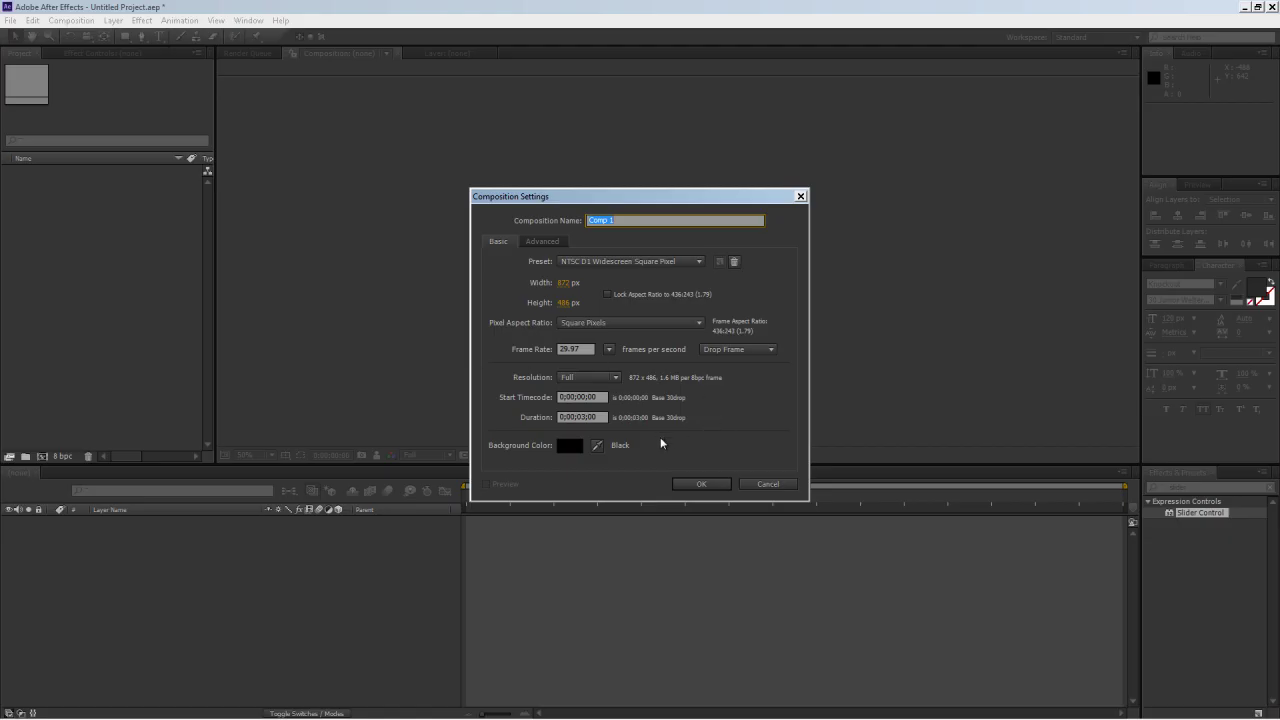
{"action": "left_click", "coordinate": [701, 484]}
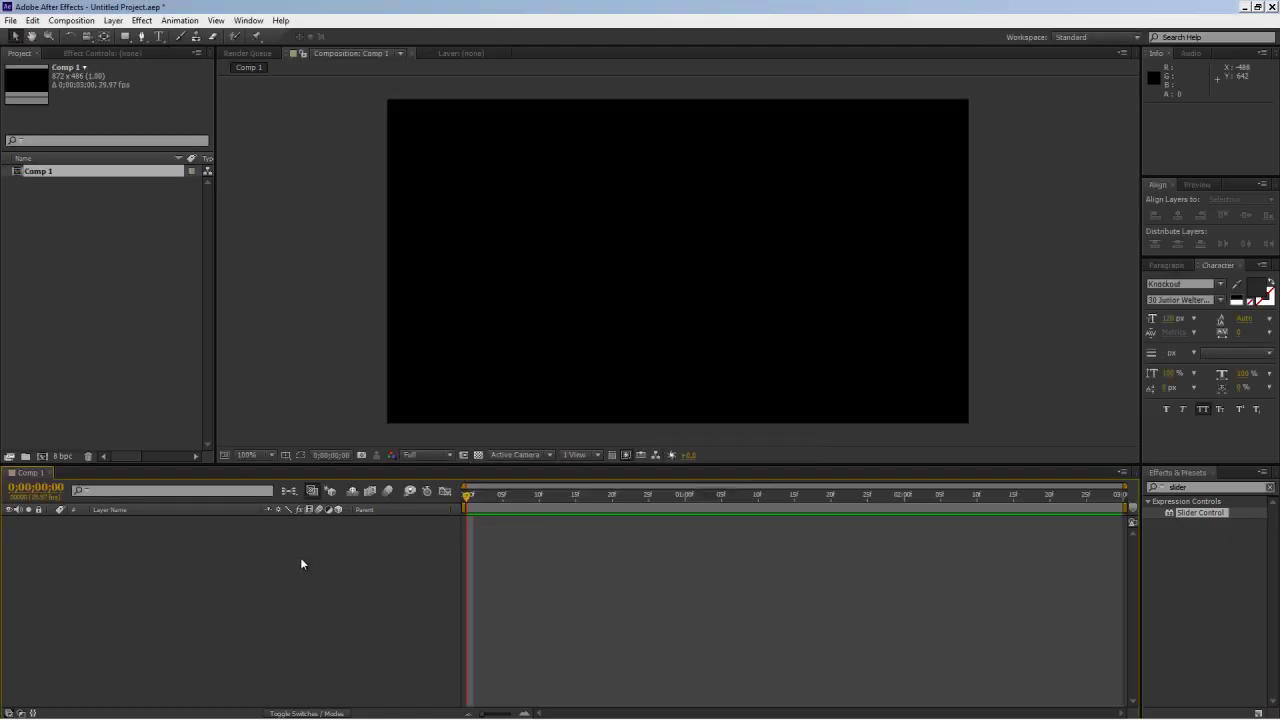
{"action": "key", "text": "ctrl+y"}
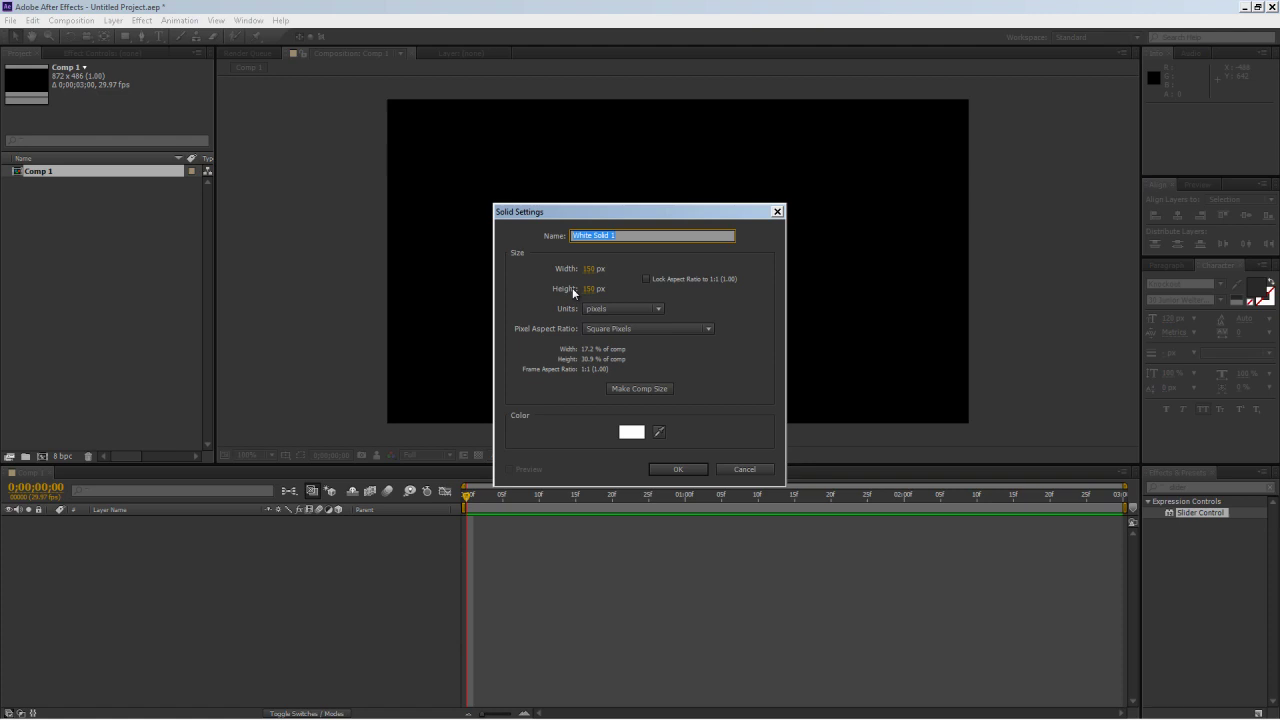
{"action": "type", "text": "C"}
{"action": "left_click", "coordinate": [688, 467]}
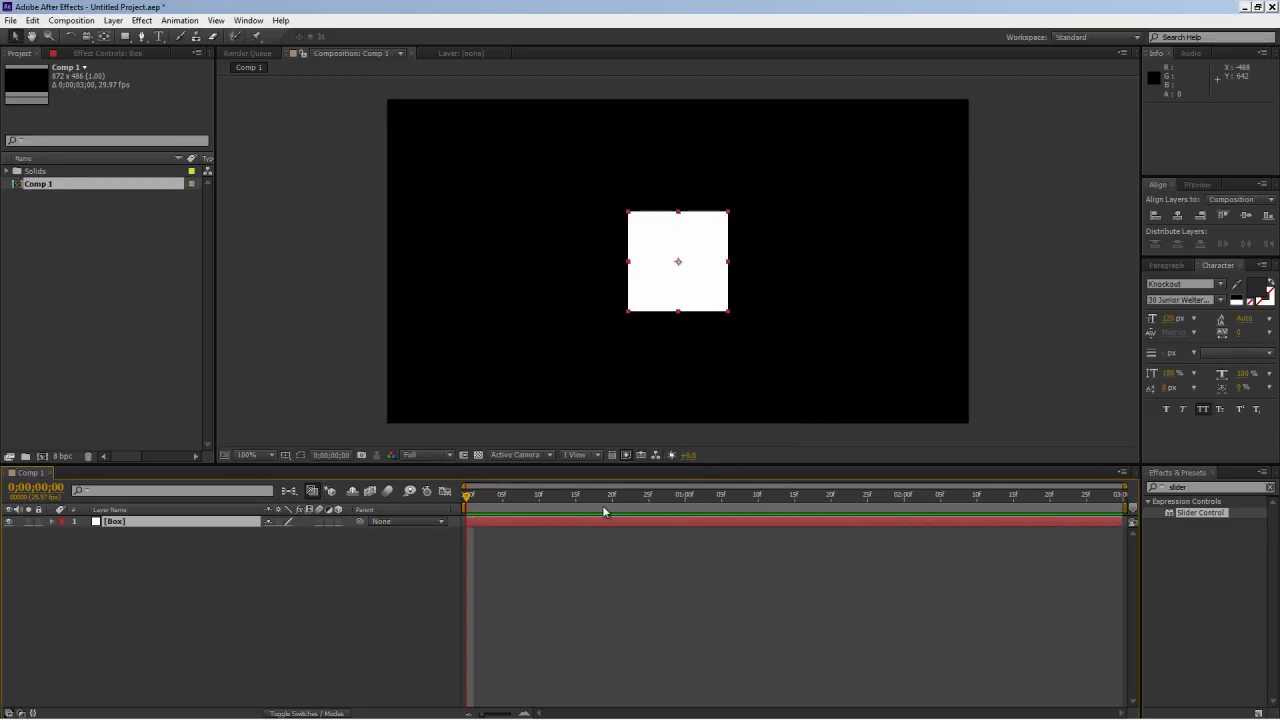
Add Scale keyframes at 100% to the Box layer at frame 0 and frame 5
{"action": "left_click", "coordinate": [212, 577]}
{"action": "left_click", "coordinate": [135, 521]}
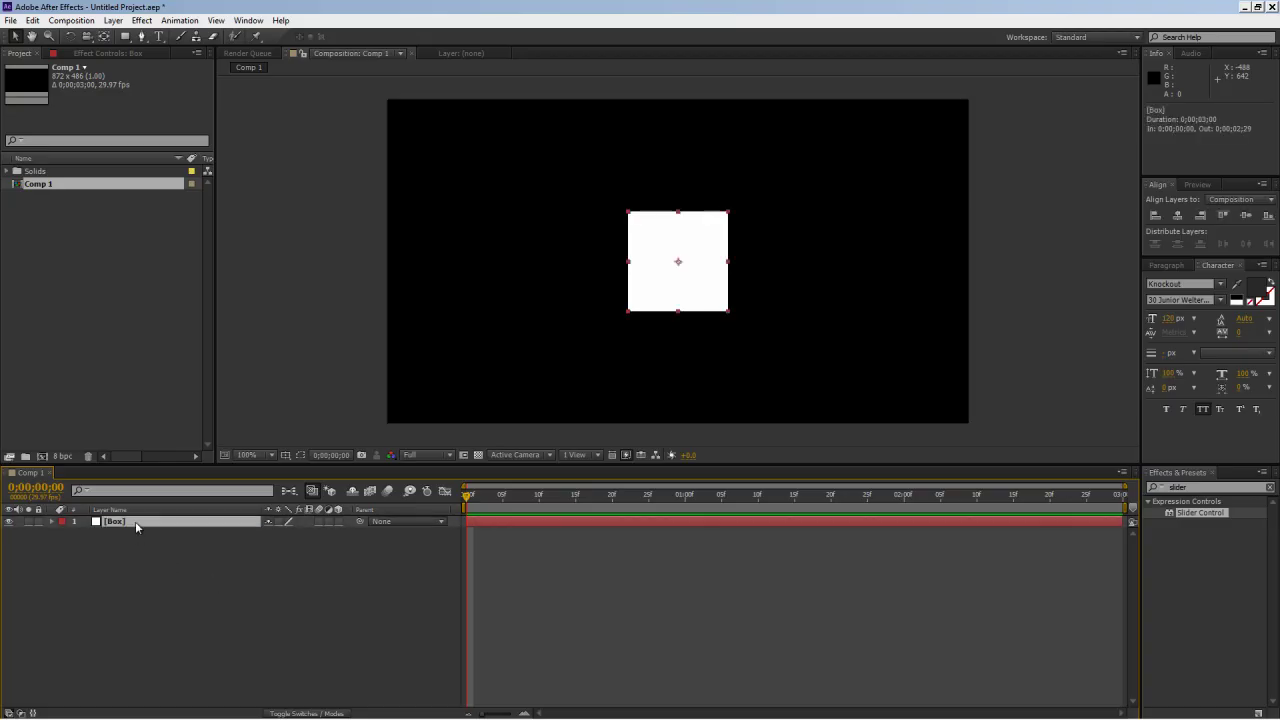
{"action": "key", "text": "s"}
{"action": "key", "text": "alt+shift+s"}
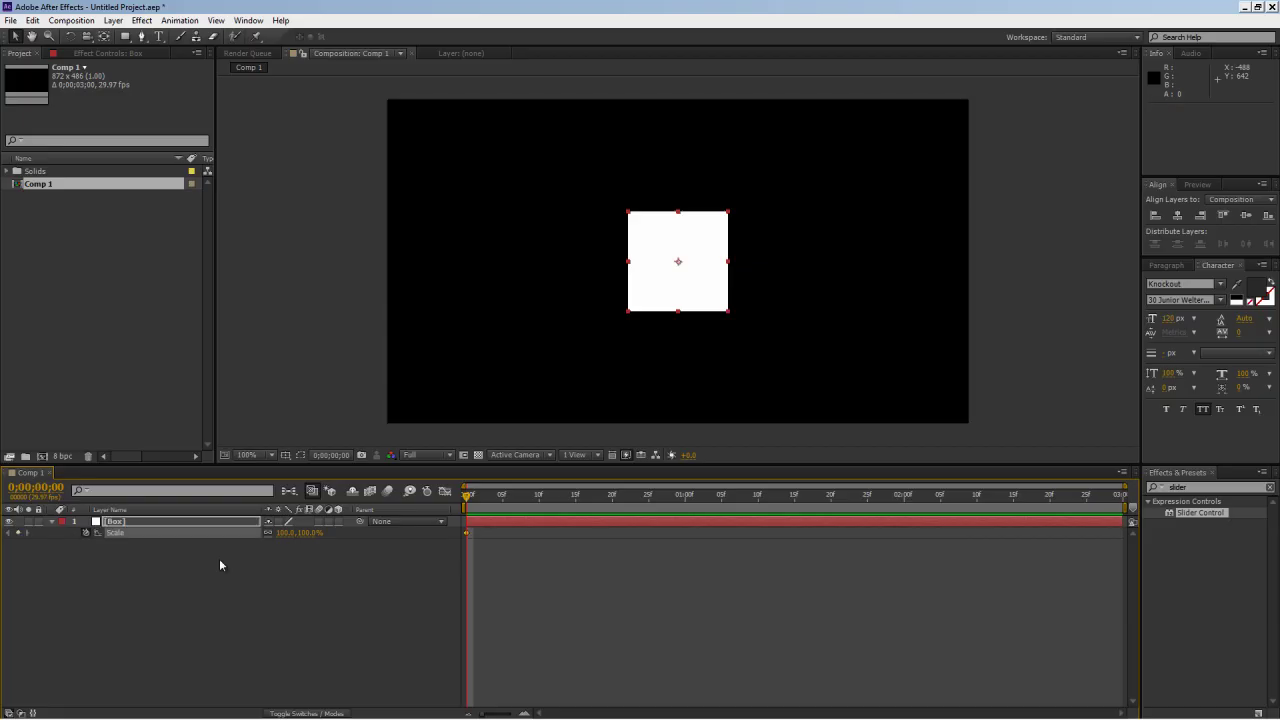
{"action": "key", "text": "Page_Down"}
{"action": "key", "text": "Page_Down"}
{"action": "key", "text": "Page_Down"}
{"action": "key", "text": "Page_Down"}
{"action": "key", "text": "Page_Down"}
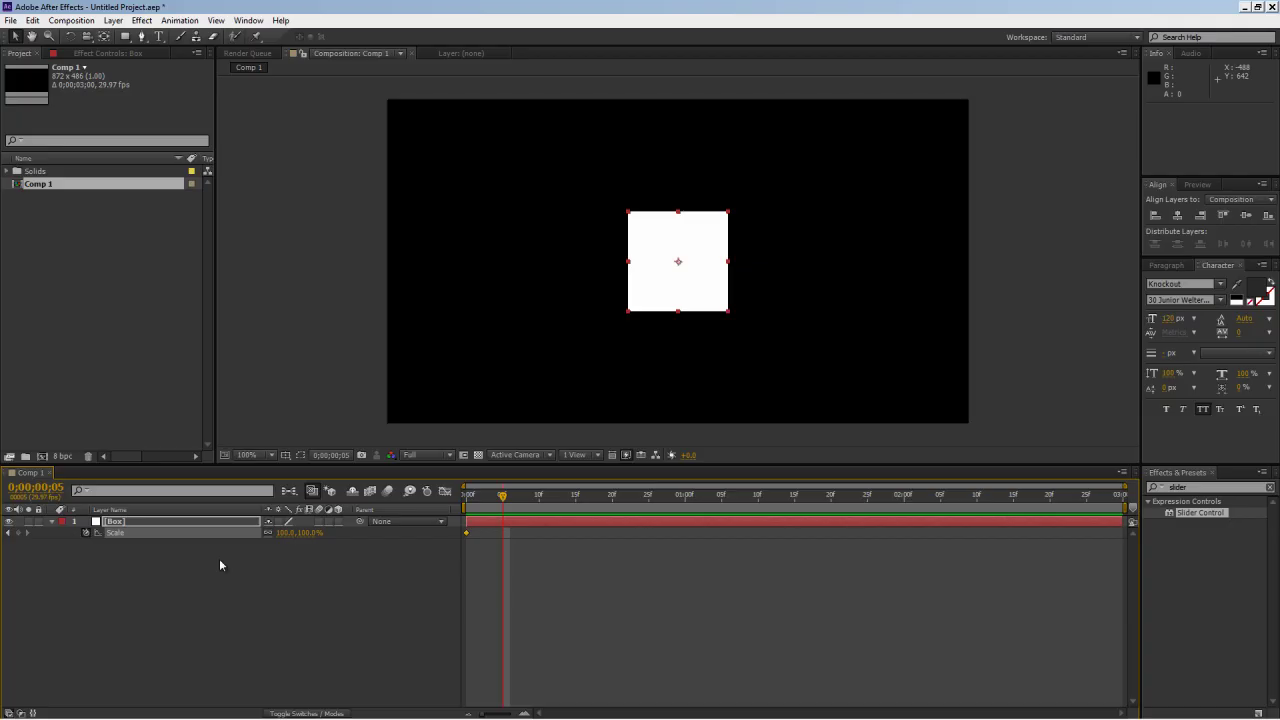
{"action": "left_click_drag", "start_coordinate": [486, 598], "coordinate": [420, 516]}
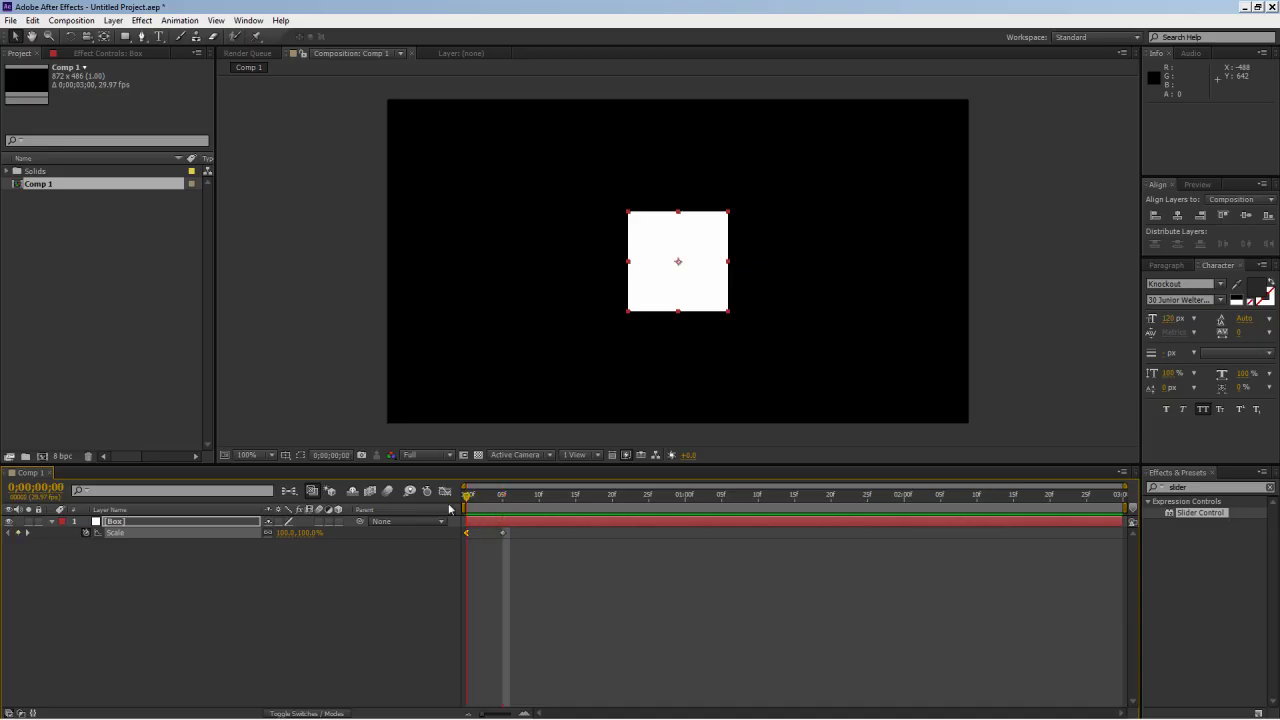
Set the Box layer's Scale keyframe at frame 0 to 0% and preview the scale-up animation
{"action": "key", "text": "Home"}
{"action": "left_click", "coordinate": [318, 533]}
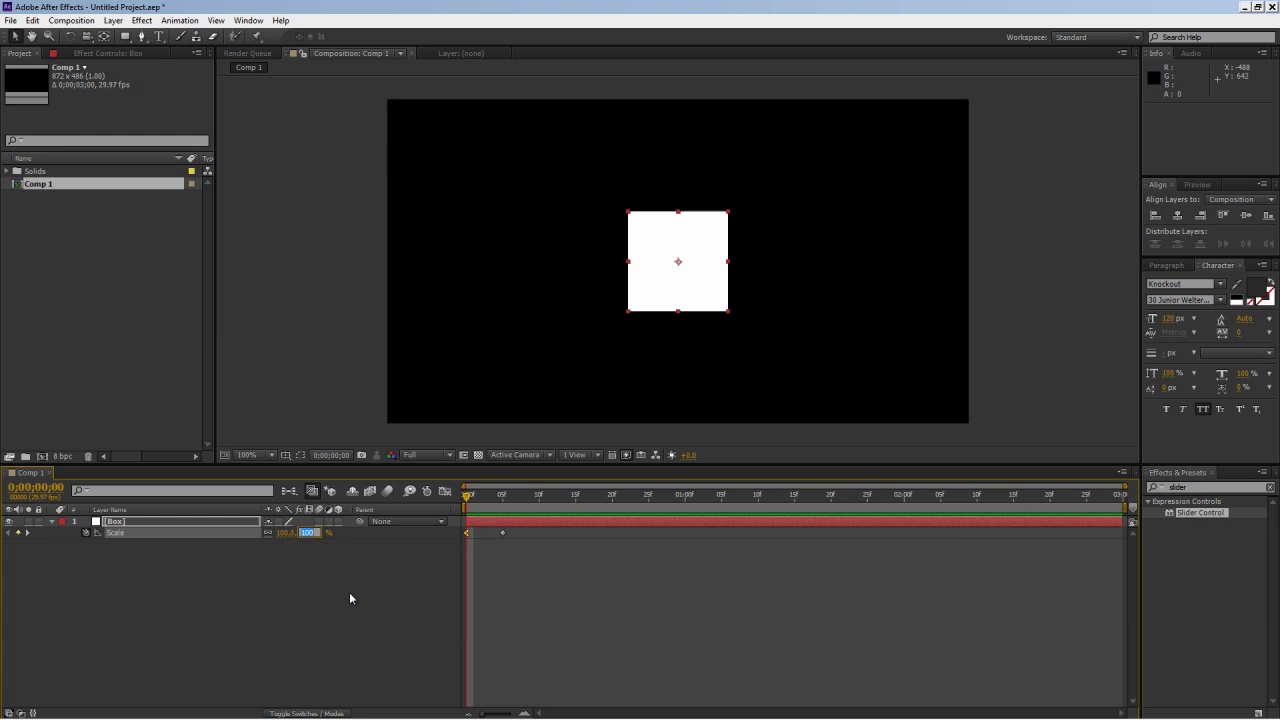
{"action": "type", "text": "0"}
{"action": "left_click", "coordinate": [349, 591]}
{"action": "key", "text": "space"}
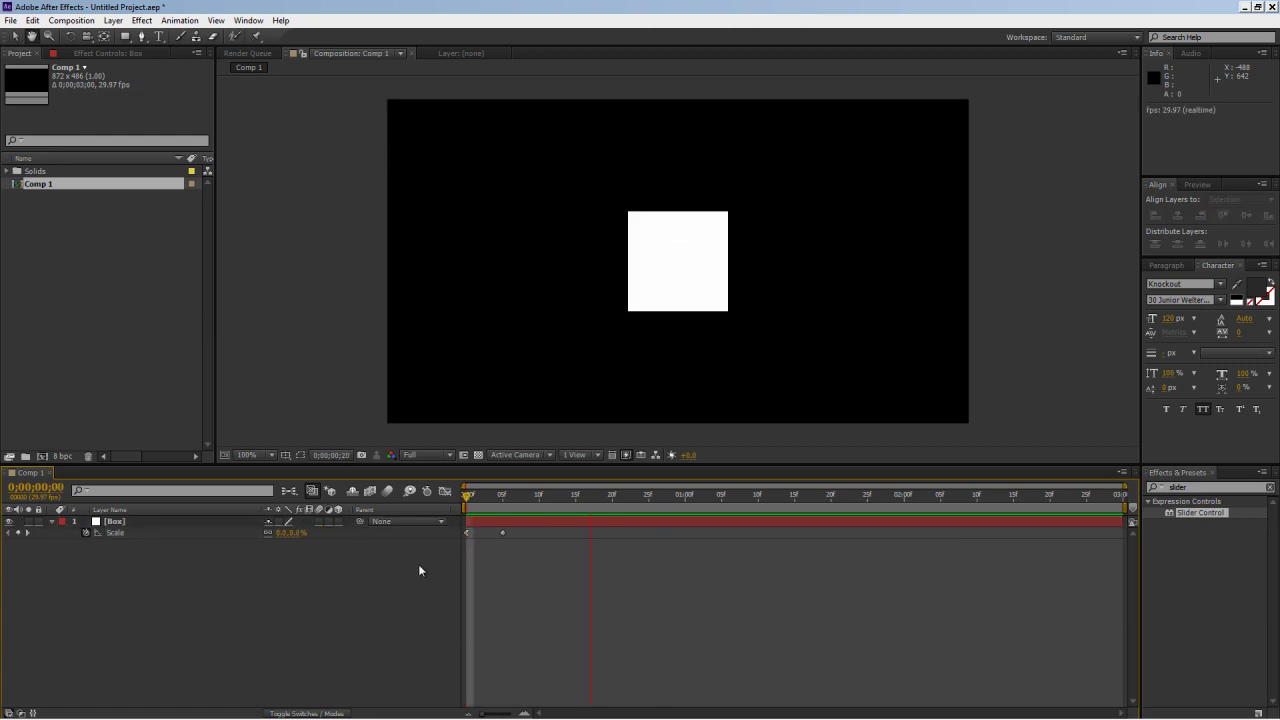
{"action": "key", "text": "space"}
{"action": "left_click_drag", "start_coordinate": [491, 499], "coordinate": [374, 515]}
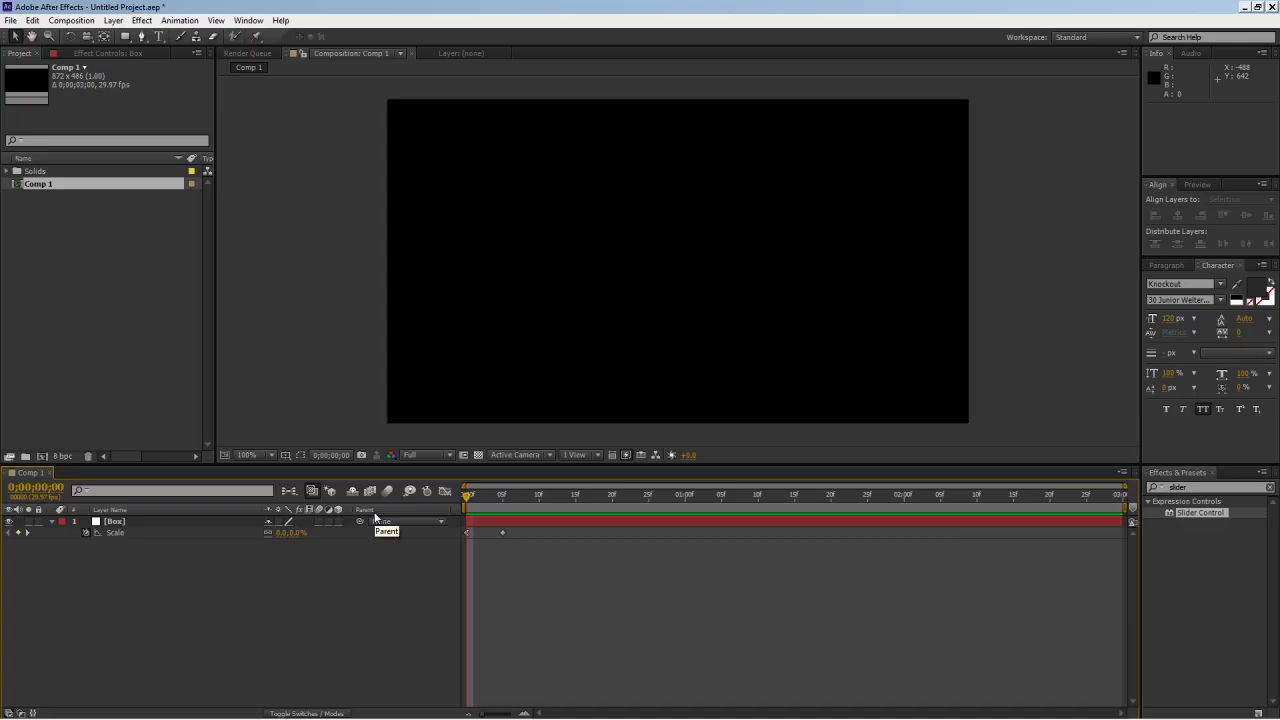
Switch to Expressions.wps in Microsoft Works Word Processor and review the whole expression from n = 0; to its closing brace
{"action": "key", "text": "alt+Tab"}
{"action": "key", "text": "alt+Tab"}
{"action": "key", "text": "alt+Tab"}
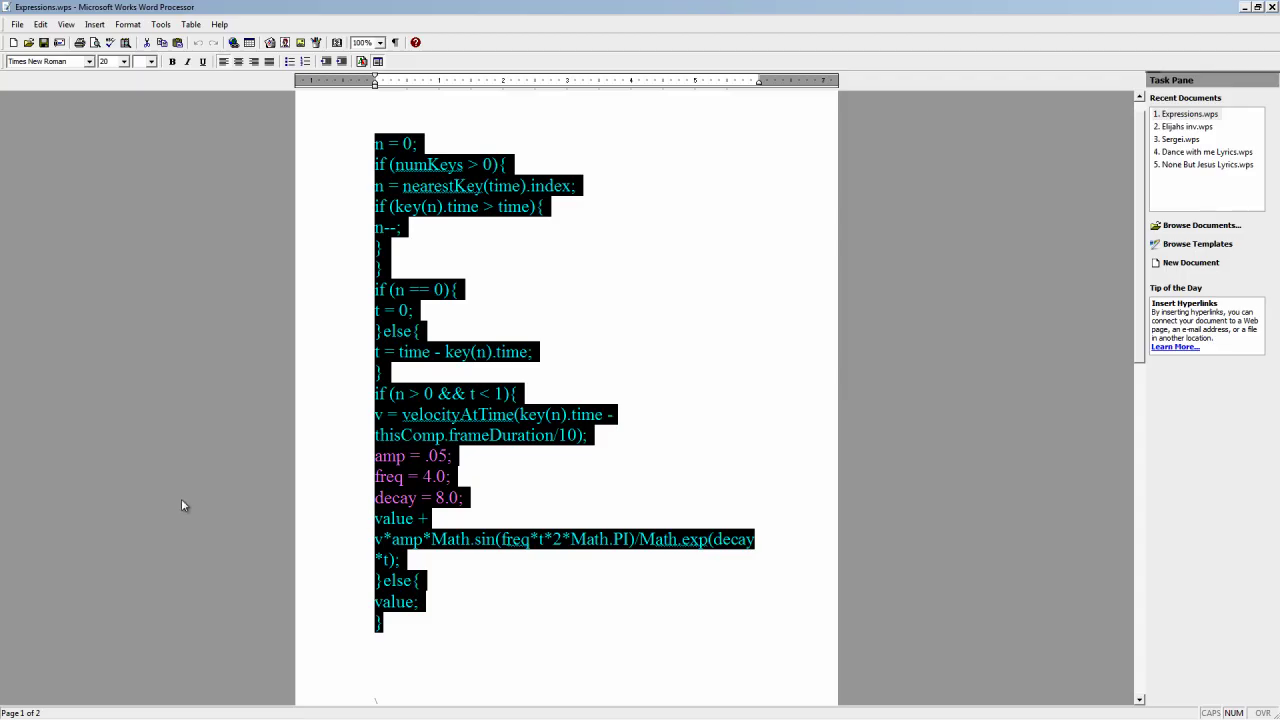
{"action": "left_click", "coordinate": [457, 289]}
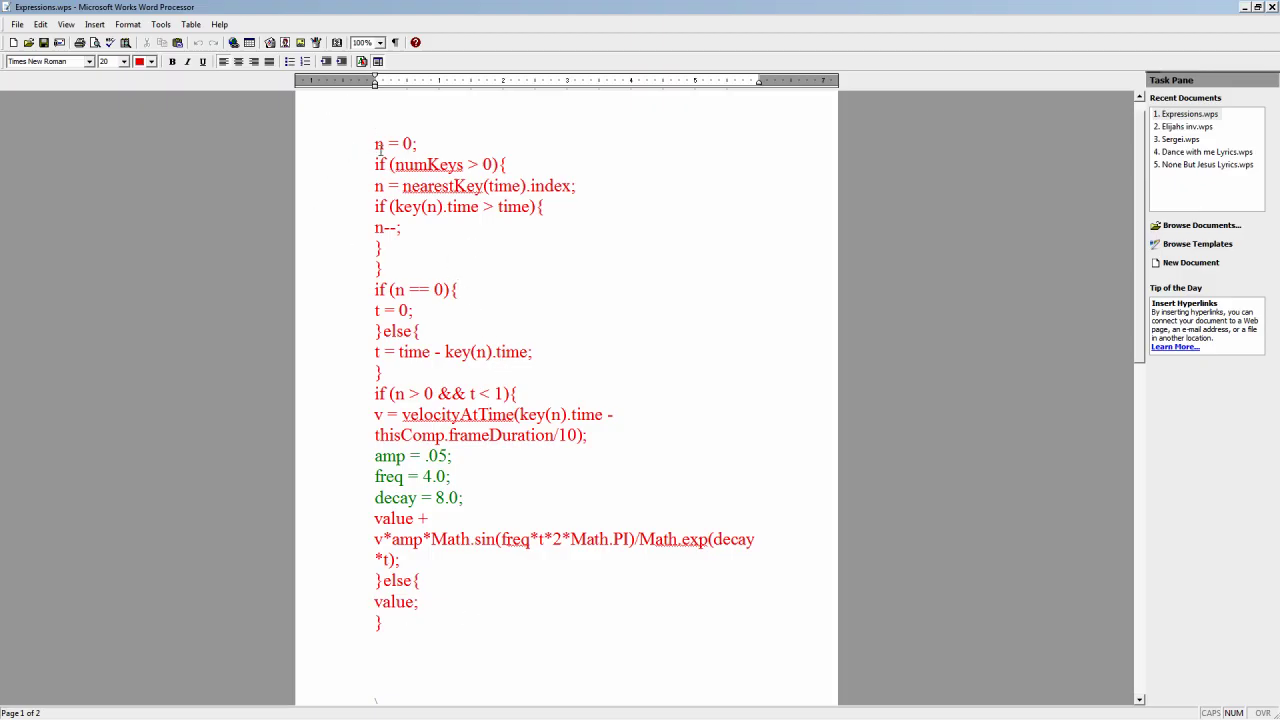
{"action": "left_click_drag", "start_coordinate": [375, 148], "coordinate": [448, 623]}
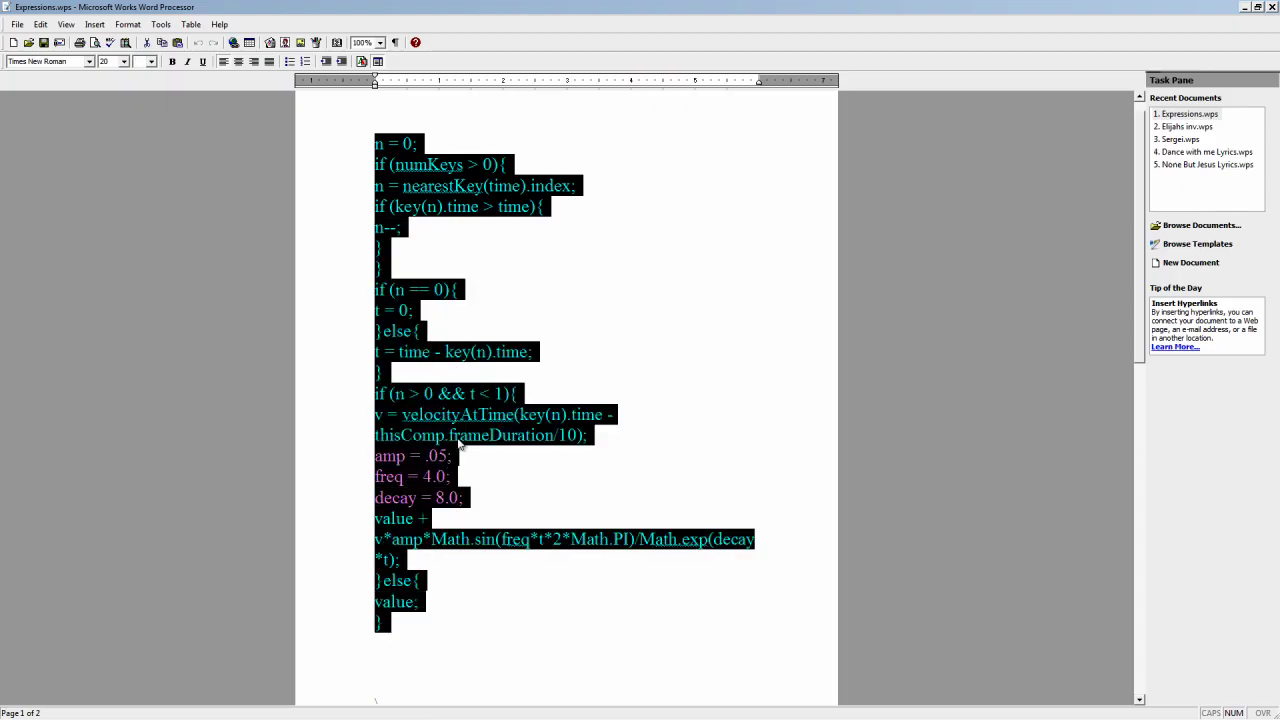
{"action": "left_click", "coordinate": [531, 437]}
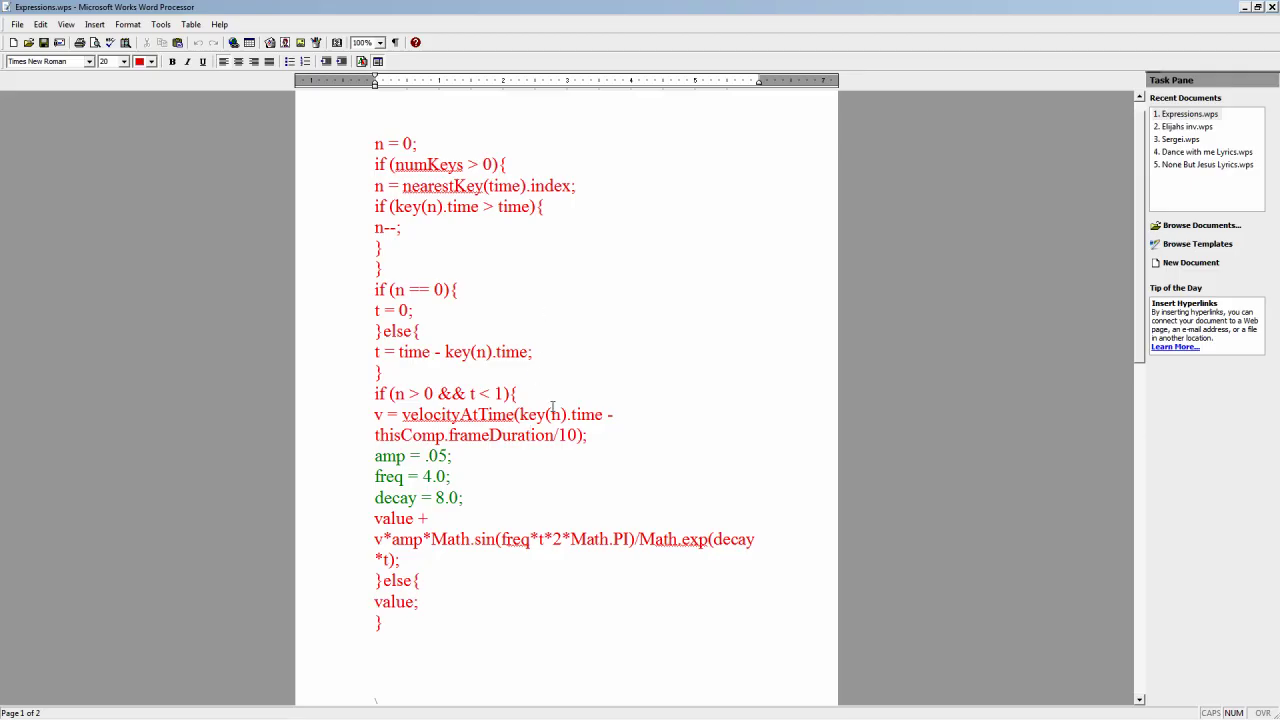
Examine the amp, freq and decay lines within the expression
{"action": "left_click_drag", "start_coordinate": [463, 497], "coordinate": [375, 458]}
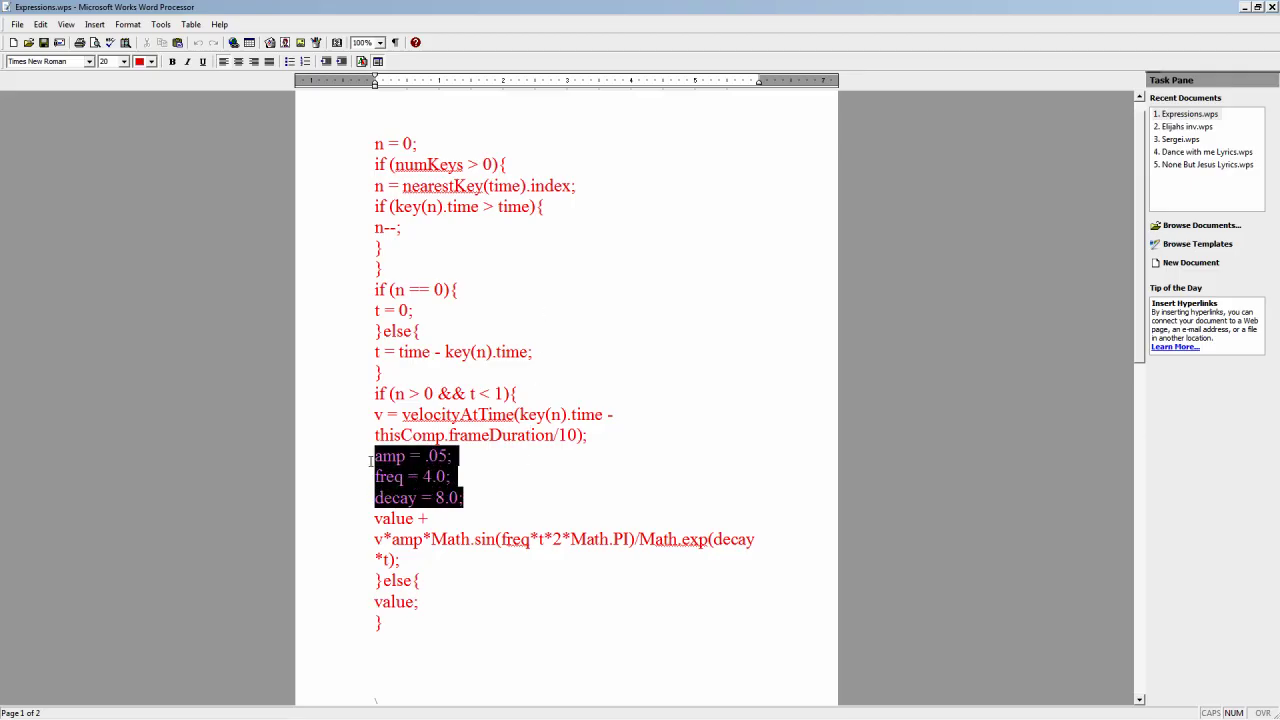
{"action": "key", "text": "End"}
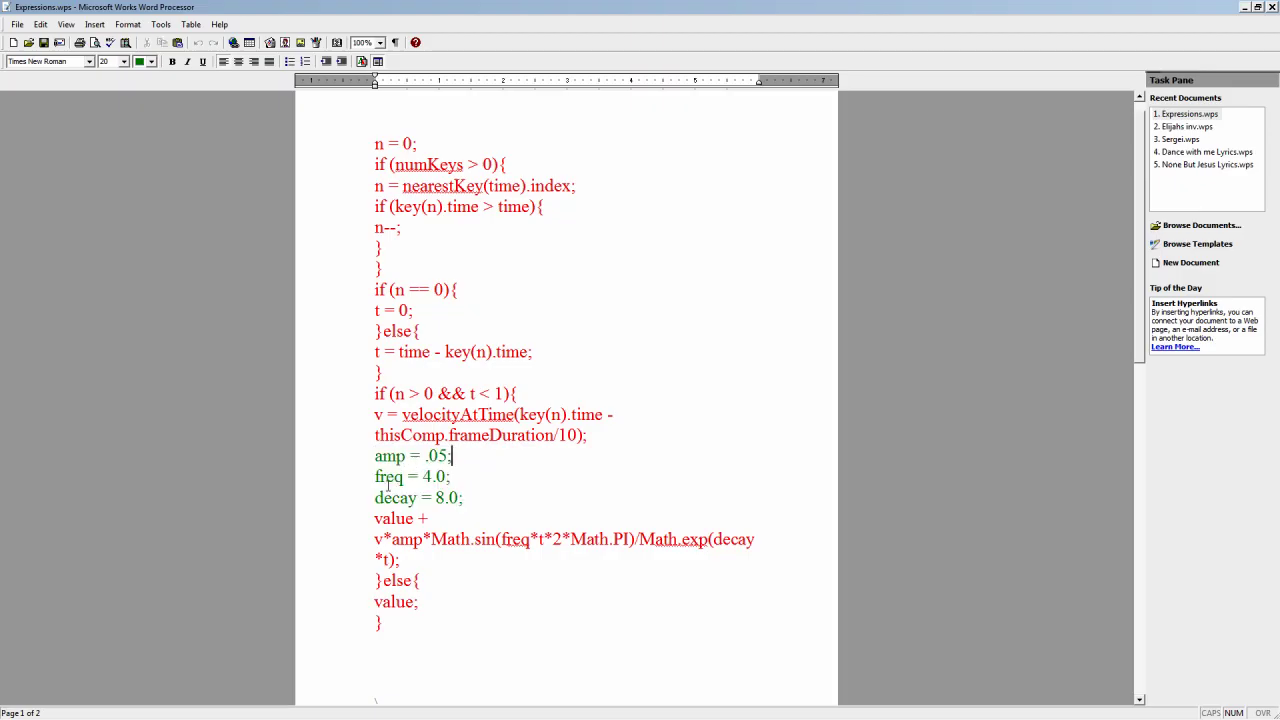
{"action": "left_click_drag", "start_coordinate": [461, 497], "coordinate": [375, 456]}
{"action": "left_click_drag", "start_coordinate": [476, 500], "coordinate": [375, 456]}
{"action": "left_click", "coordinate": [483, 495]}
{"action": "left_click_drag", "start_coordinate": [453, 621], "coordinate": [306, 171]}
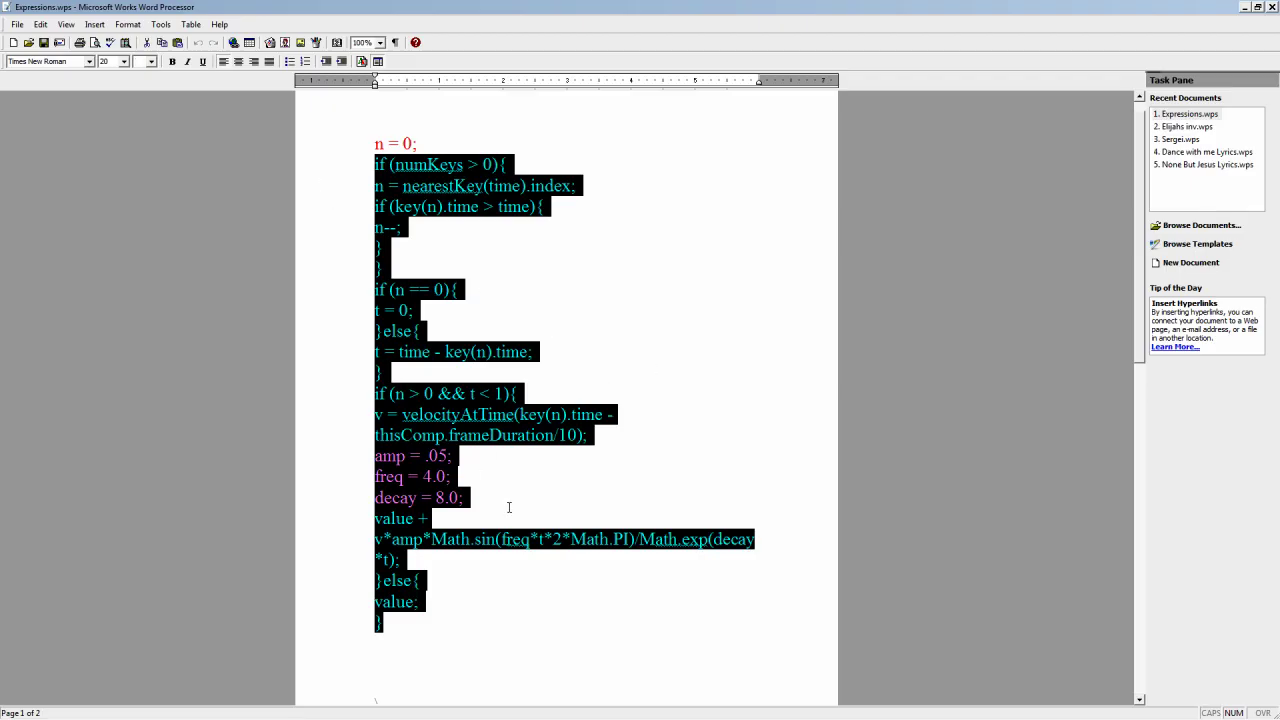
Switch back to After Effects, paste the copied n = 0; expression onto the Box layer's Scale, and preview the motion
{"action": "key", "text": "alt+Tab"}
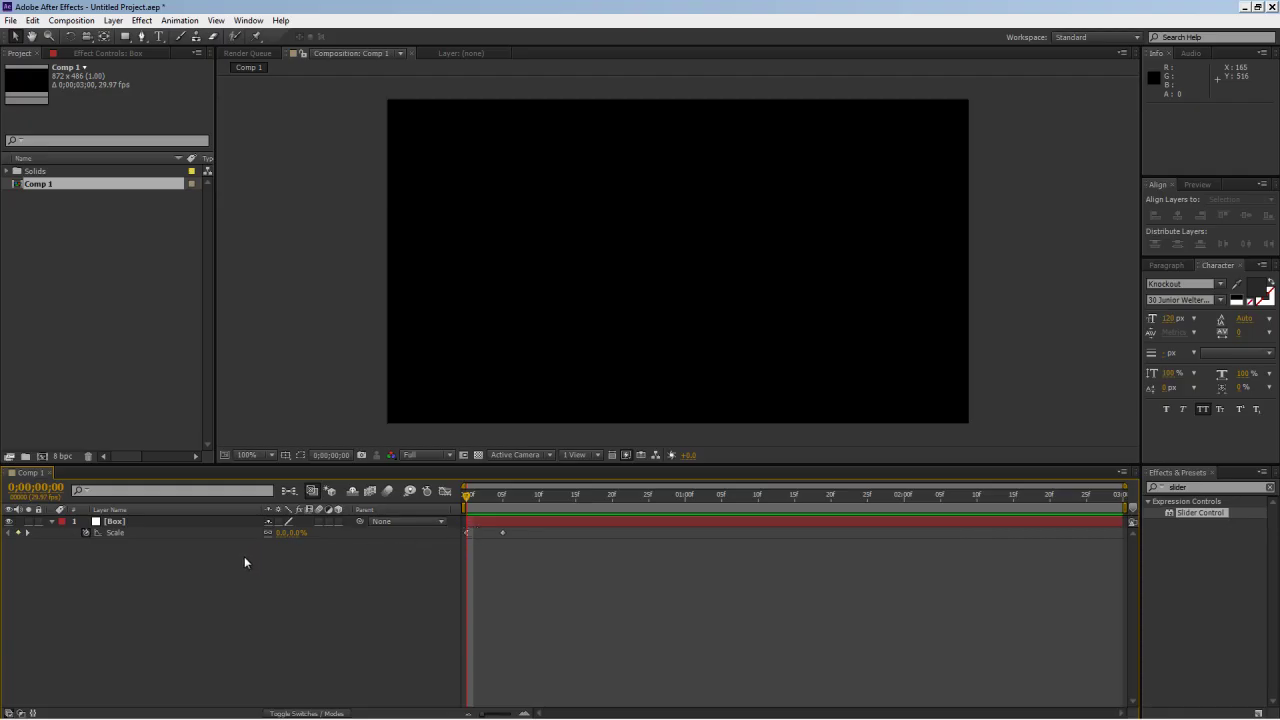
{"action": "left_click", "coordinate": [85, 533], "text": "alt"}
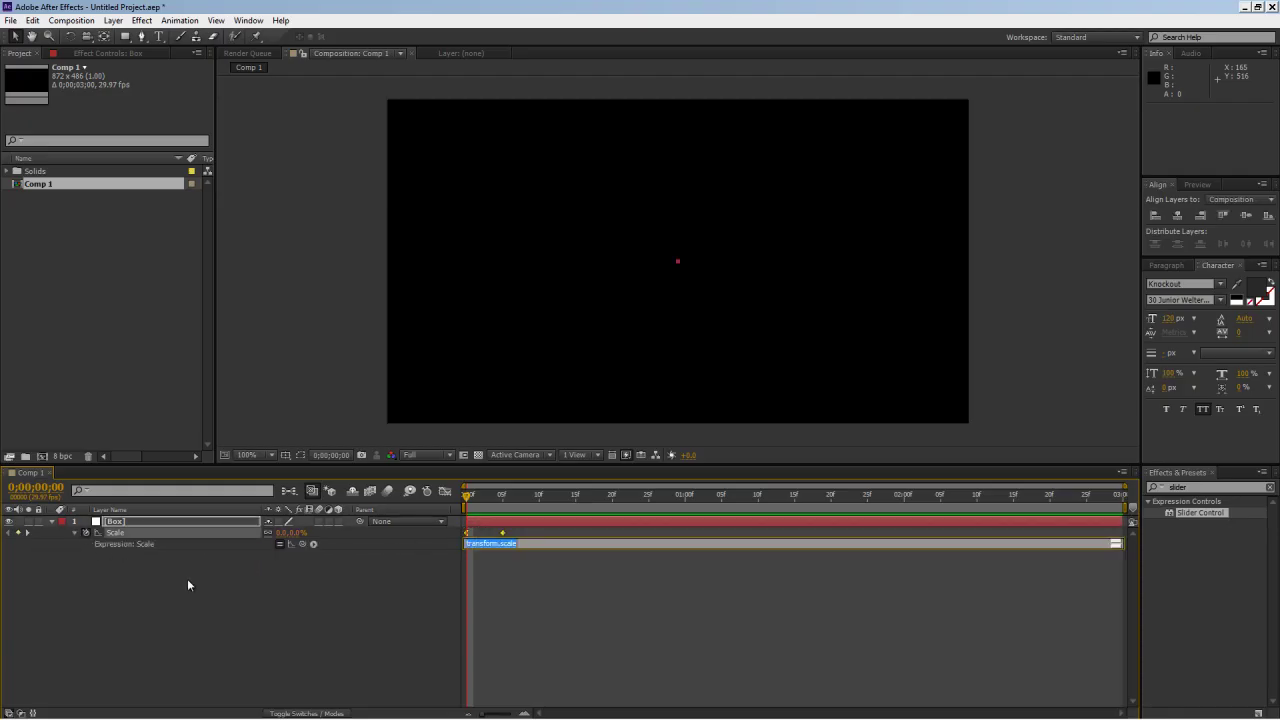
{"action": "key", "text": "BackSpace"}
{"action": "key", "text": "ctrl+v"}
{"action": "left_click", "coordinate": [446, 614]}
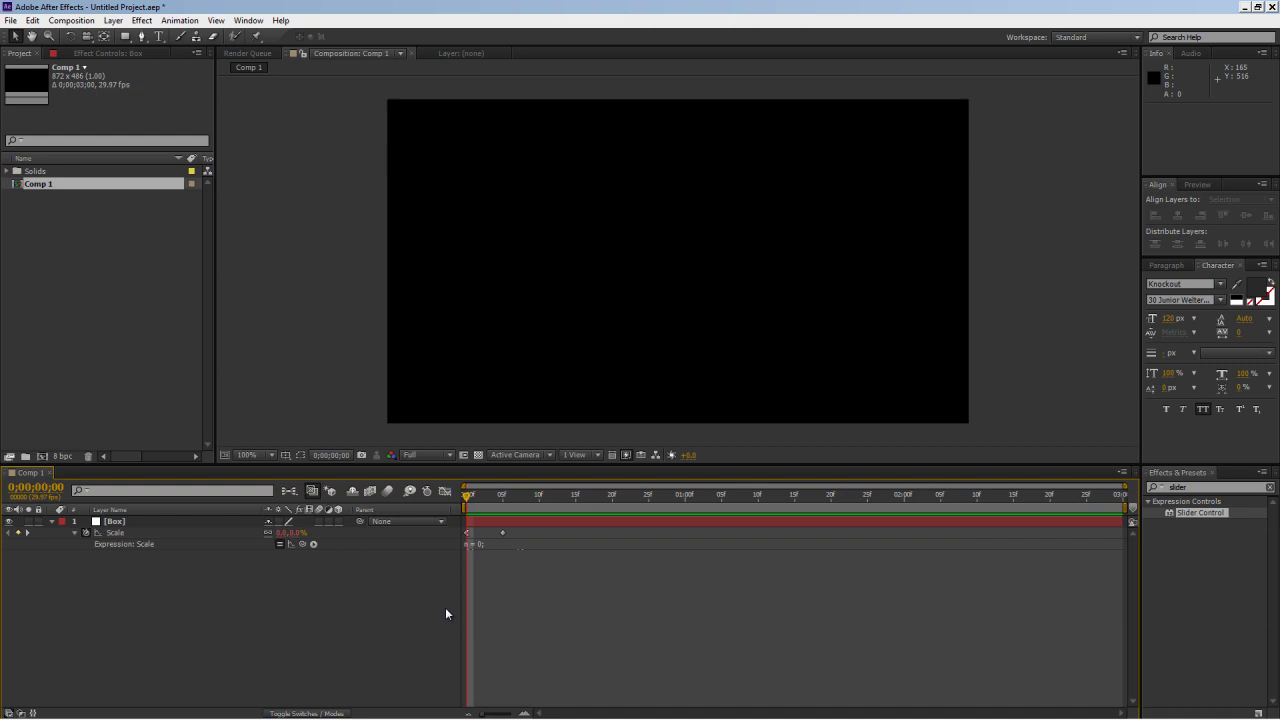
{"action": "key", "text": "KP_0"}
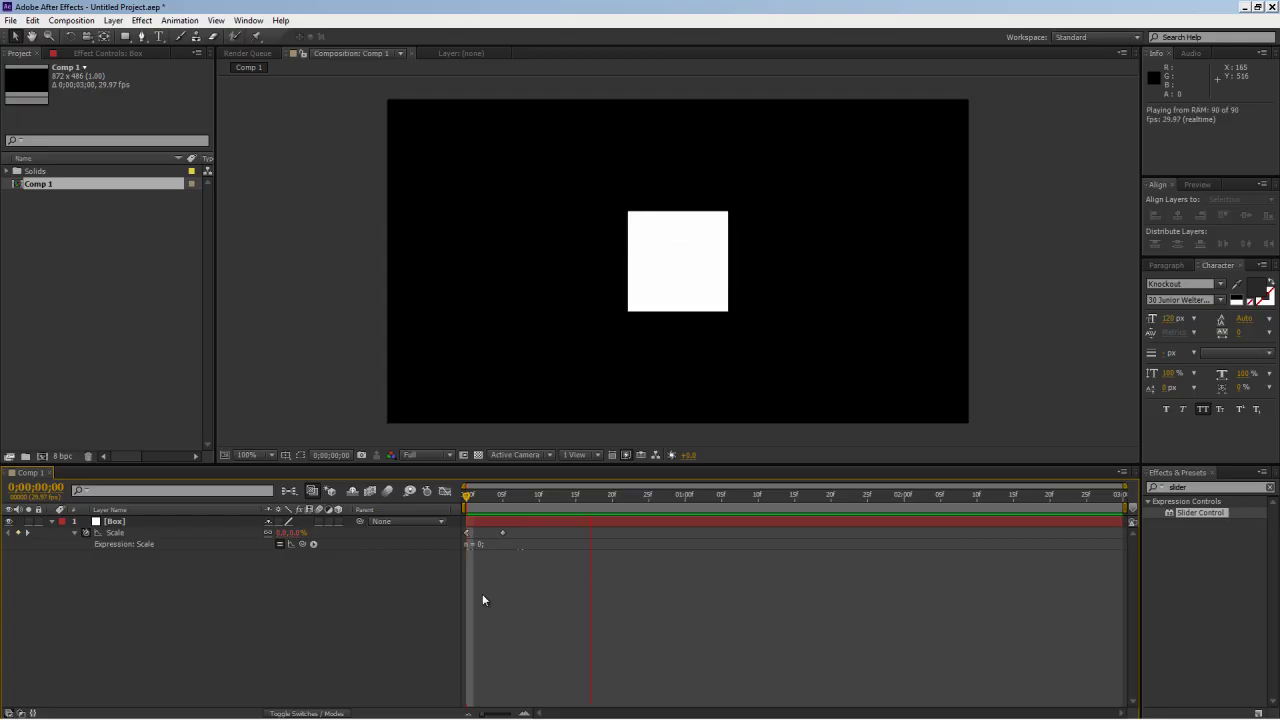
{"action": "key", "text": "space"}
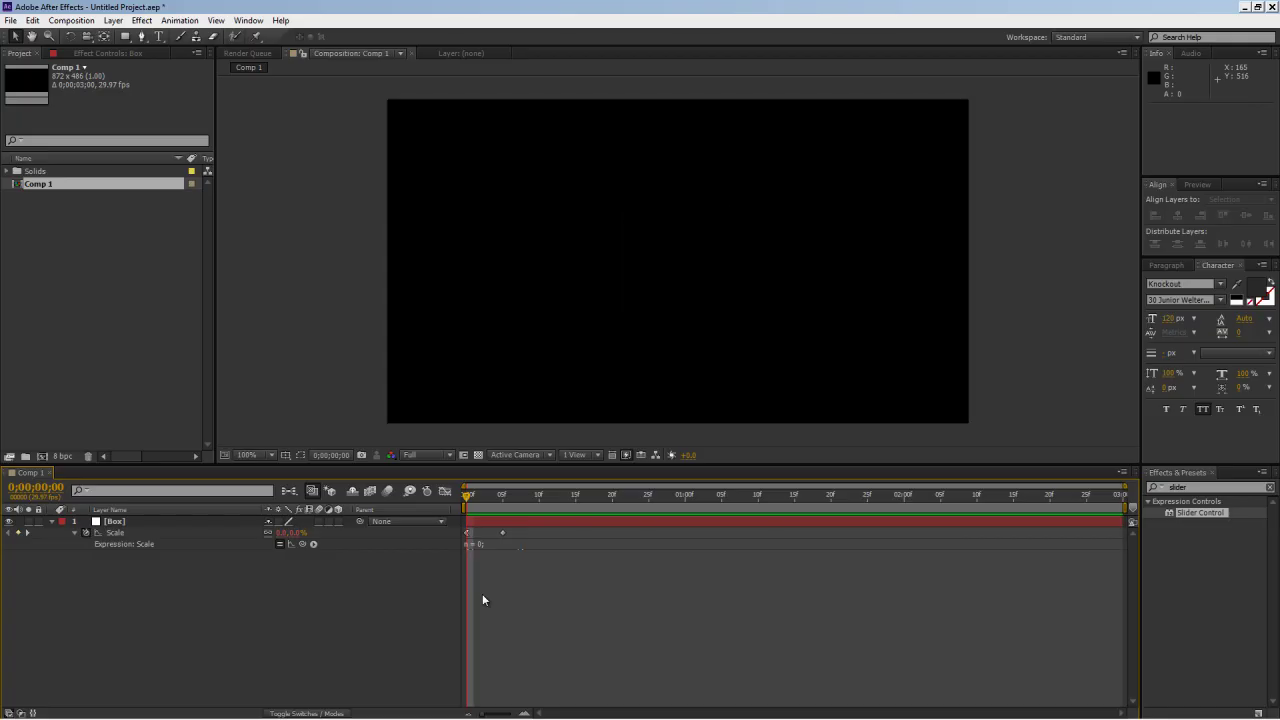
Add Rotation keyframes at 0° to the Box layer at frame 15 and frame 20
{"action": "key", "text": "k"}
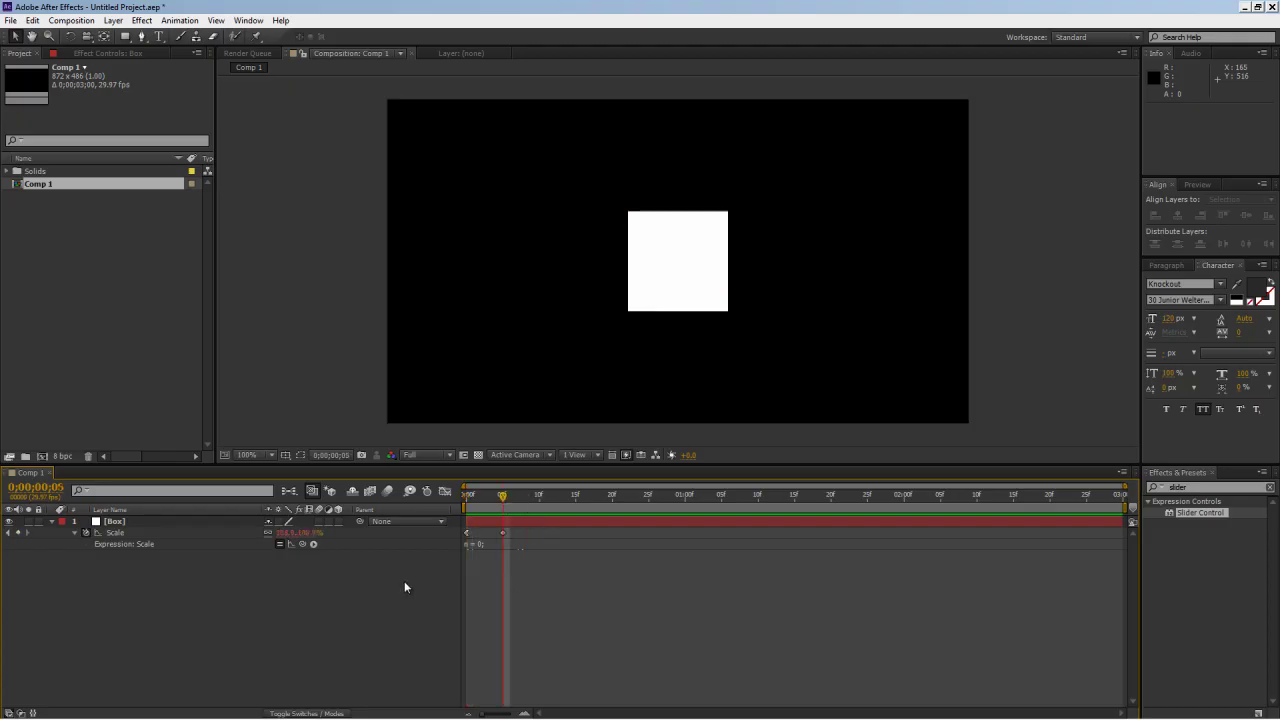
{"action": "key", "text": "shift+Page_Down"}
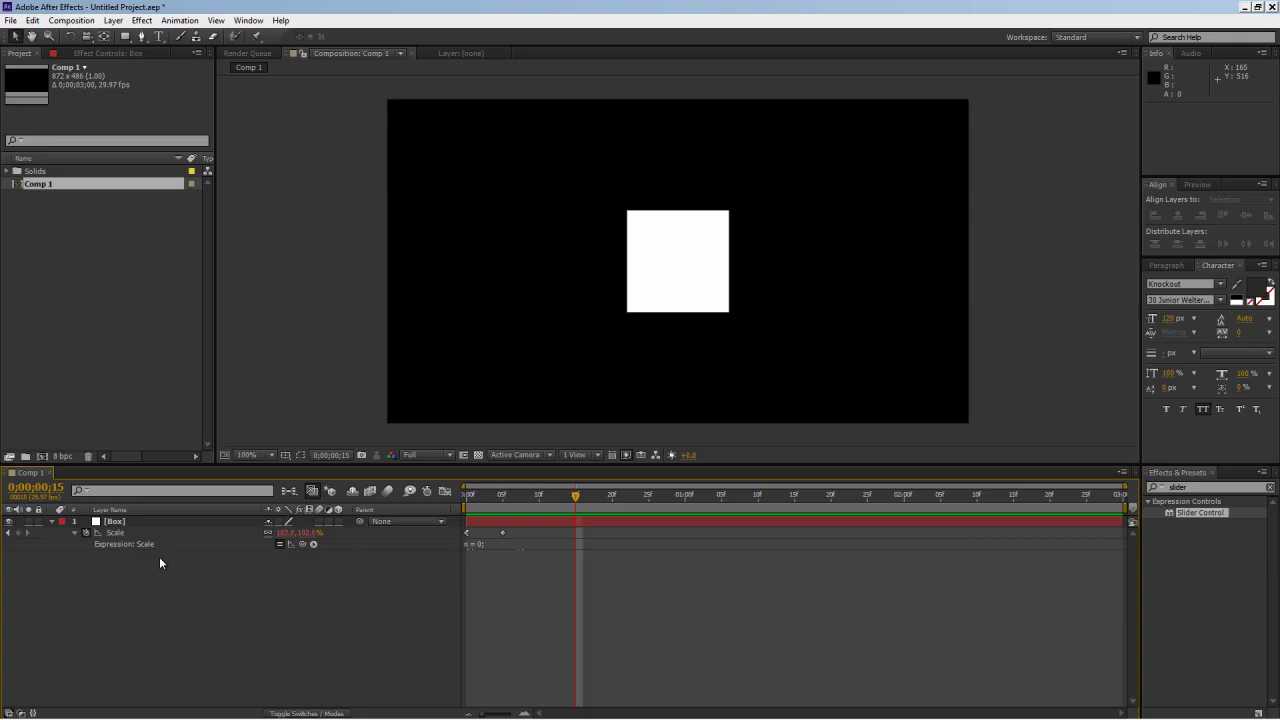
{"action": "left_click", "coordinate": [139, 522]}
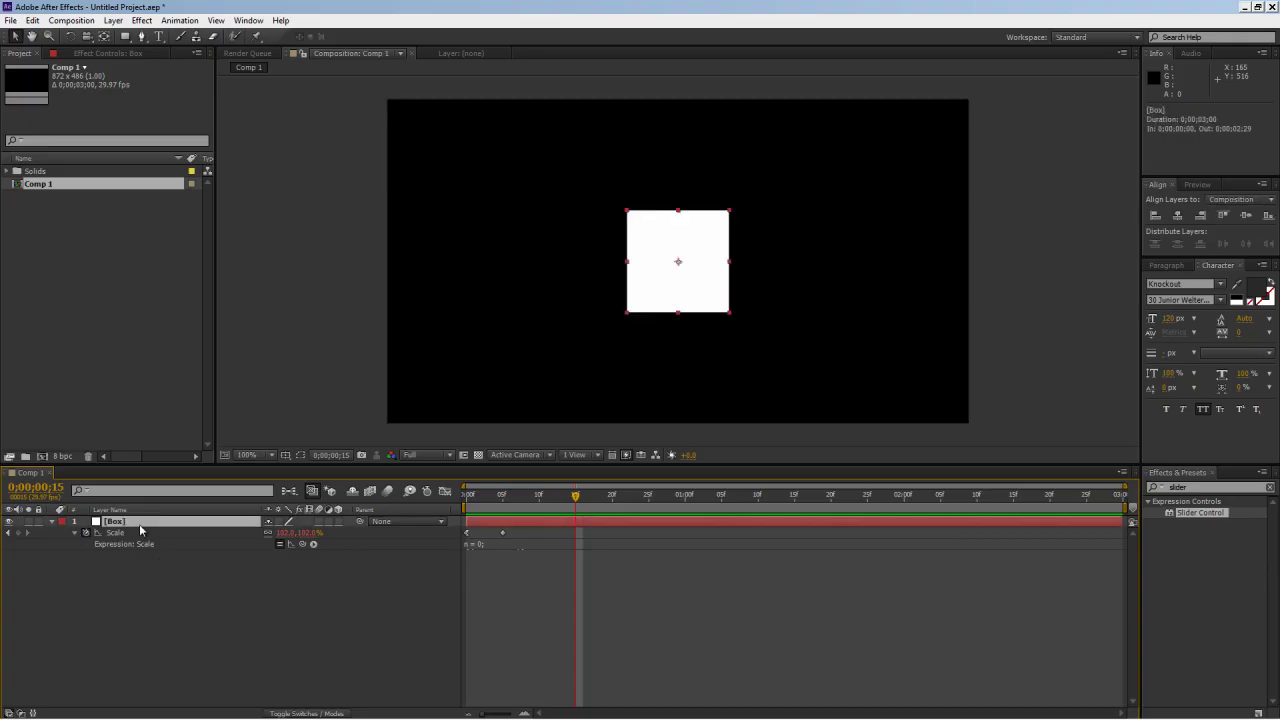
{"action": "key", "text": "r"}
{"action": "key", "text": "alt+shift+r"}
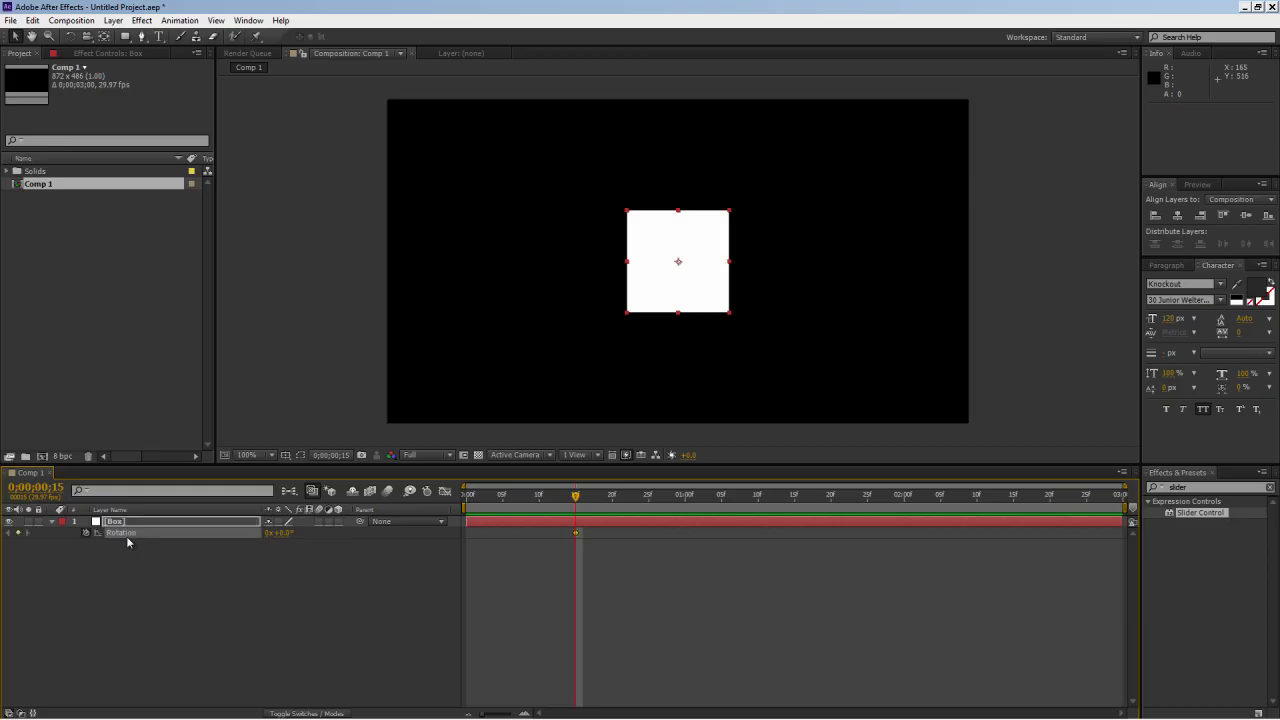
{"action": "key", "text": "Page_Down"}
{"action": "key", "text": "Page_Down"}
{"action": "key", "text": "Page_Down"}
{"action": "key", "text": "Page_Down"}
{"action": "key", "text": "Page_Down"}
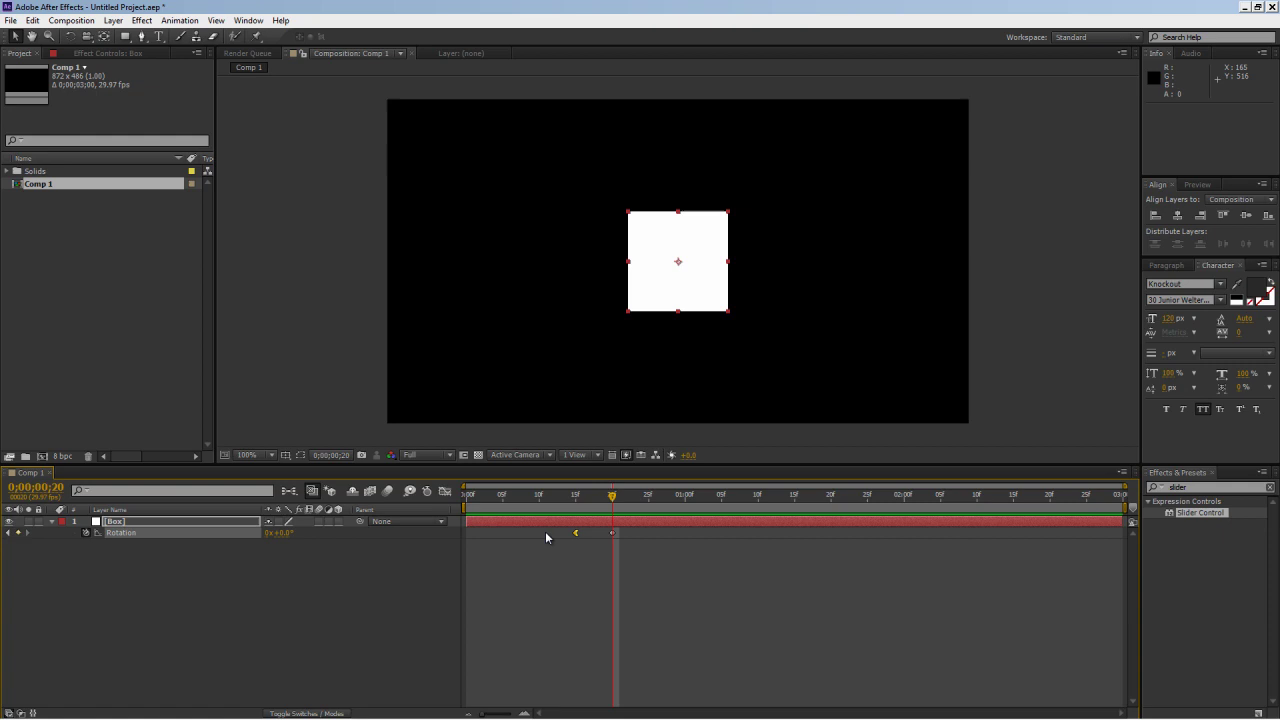
Set the Box layer's Rotation keyframe at frame 20 to 90° and preview the rotation
{"action": "left_click", "coordinate": [591, 497]}
{"action": "mouse_move", "coordinate": [592, 499]}
{"action": "left_mouse_down"}
{"action": "mouse_move", "coordinate": [576, 501]}
{"action": "mouse_move", "coordinate": [612, 494]}
{"action": "left_mouse_up"}
{"action": "left_click", "coordinate": [285, 533]}
{"action": "type", "text": "90"}
{"action": "key", "text": "Return"}
{"action": "key", "text": "Home"}
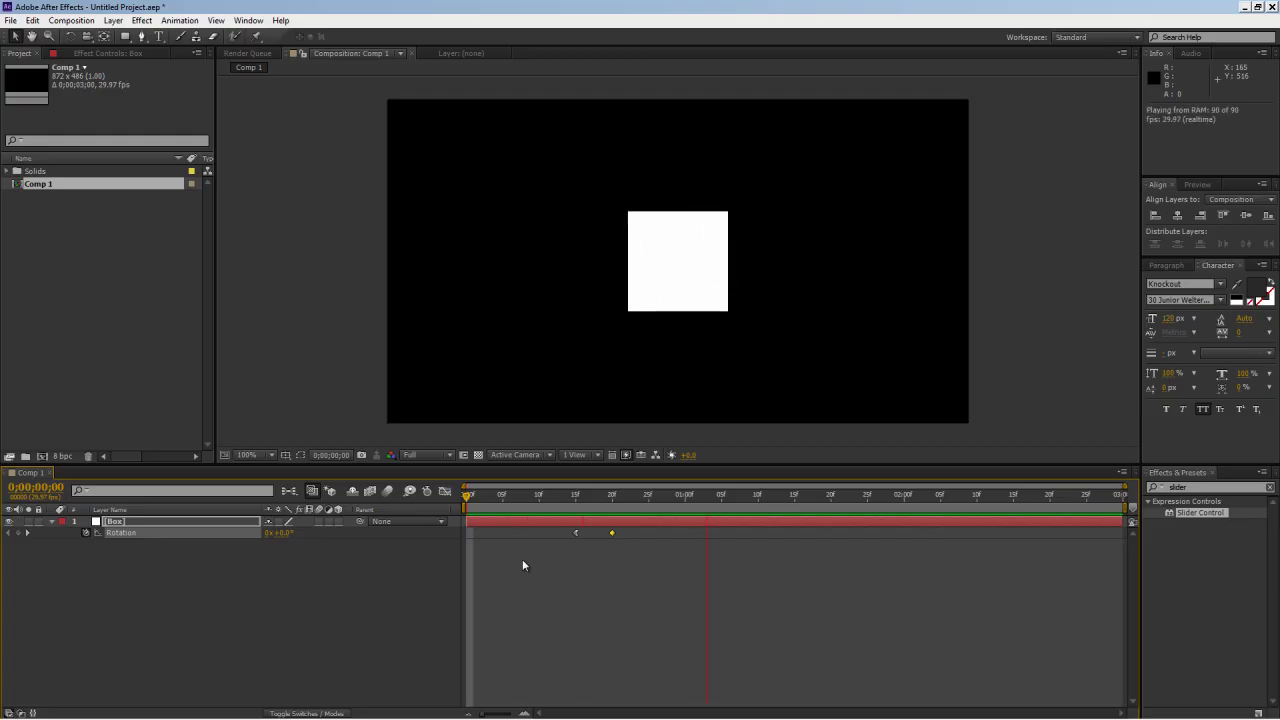
{"action": "key", "text": "KP_0"}
{"action": "key", "text": "KP_0"}
{"action": "key", "text": "space"}
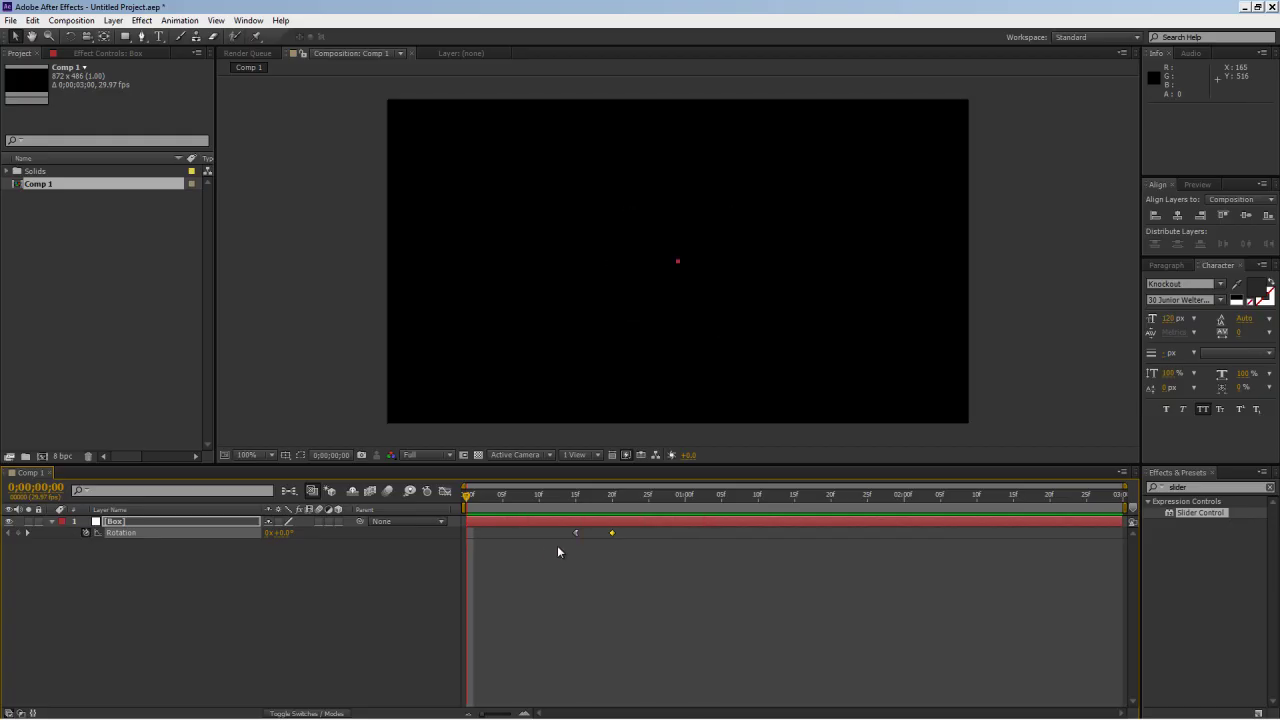
{"action": "mouse_move", "coordinate": [598, 494]}
{"action": "left_mouse_down"}
{"action": "mouse_move", "coordinate": [643, 495]}
{"action": "mouse_move", "coordinate": [571, 505]}
{"action": "mouse_move", "coordinate": [642, 505]}
{"action": "mouse_move", "coordinate": [582, 510]}
{"action": "left_mouse_up"}
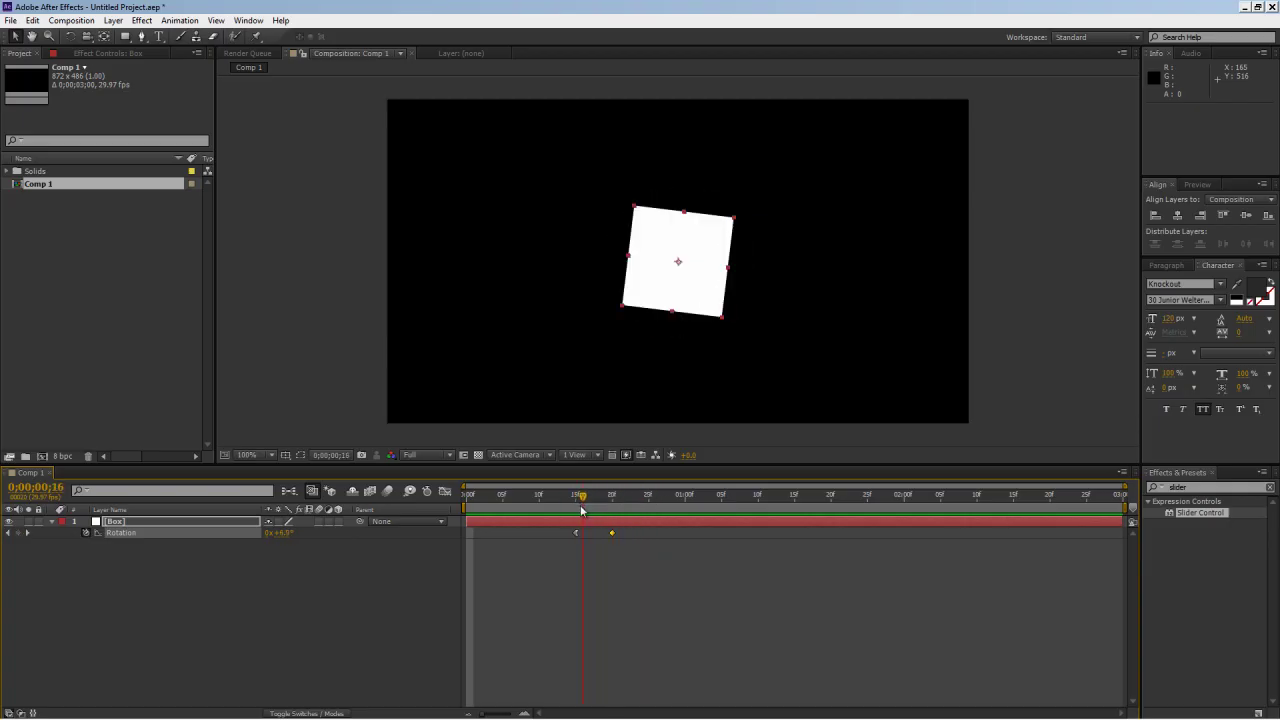
Paste the same n = 0; expression onto the Box layer's Rotation and preview the animation
{"action": "left_click", "coordinate": [84, 532], "text": "alt"}
{"action": "left_click", "coordinate": [260, 634]}
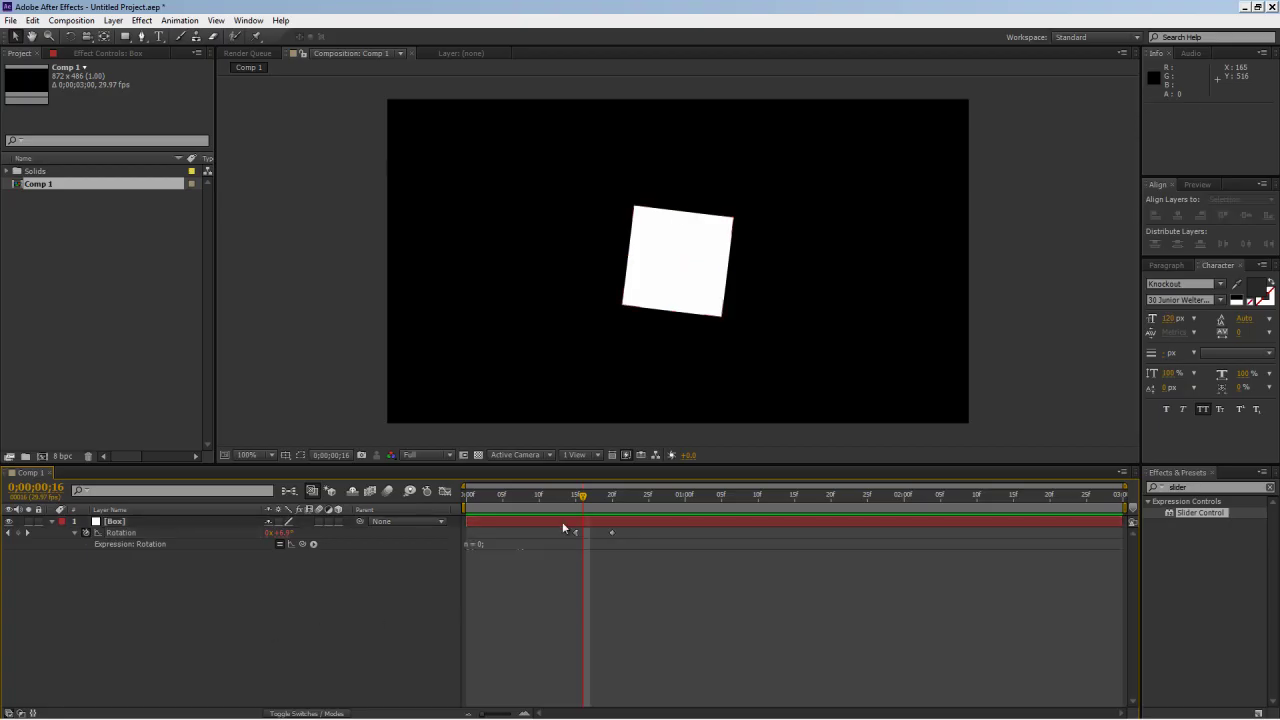
{"action": "left_click_drag", "start_coordinate": [564, 505], "coordinate": [409, 497]}
{"action": "key", "text": "KP_0"}
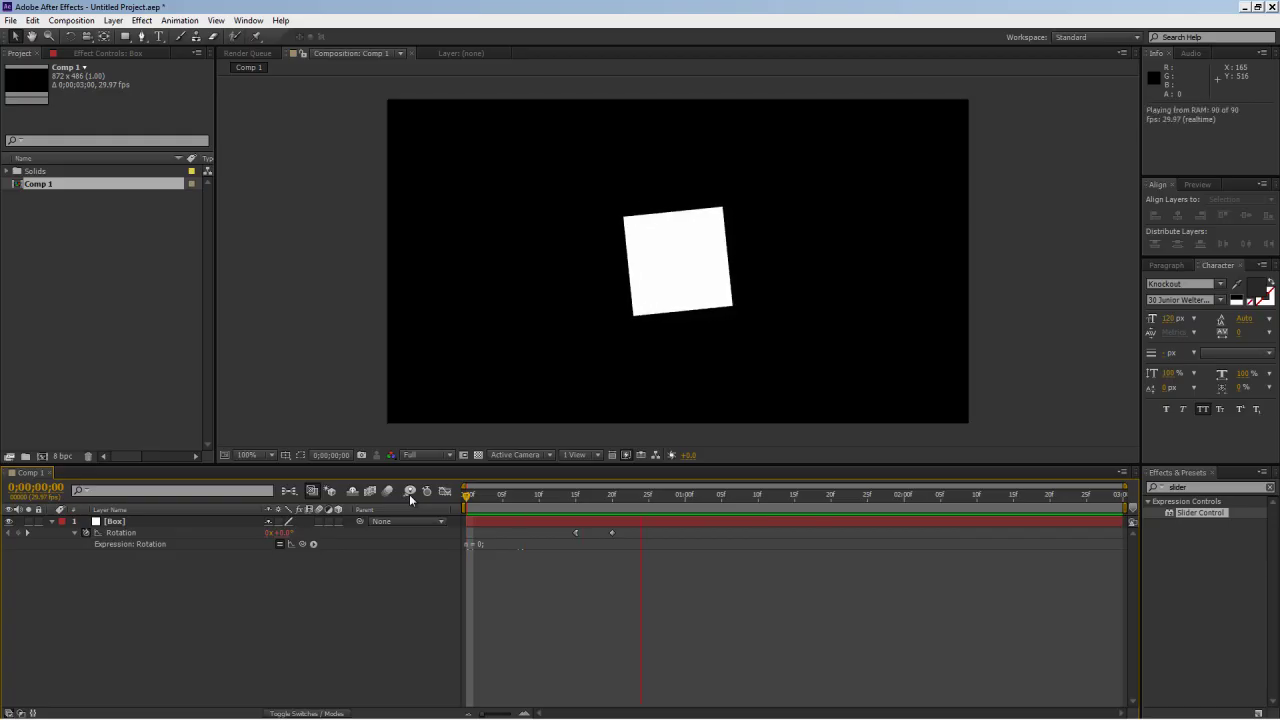
{"action": "key", "text": "space"}
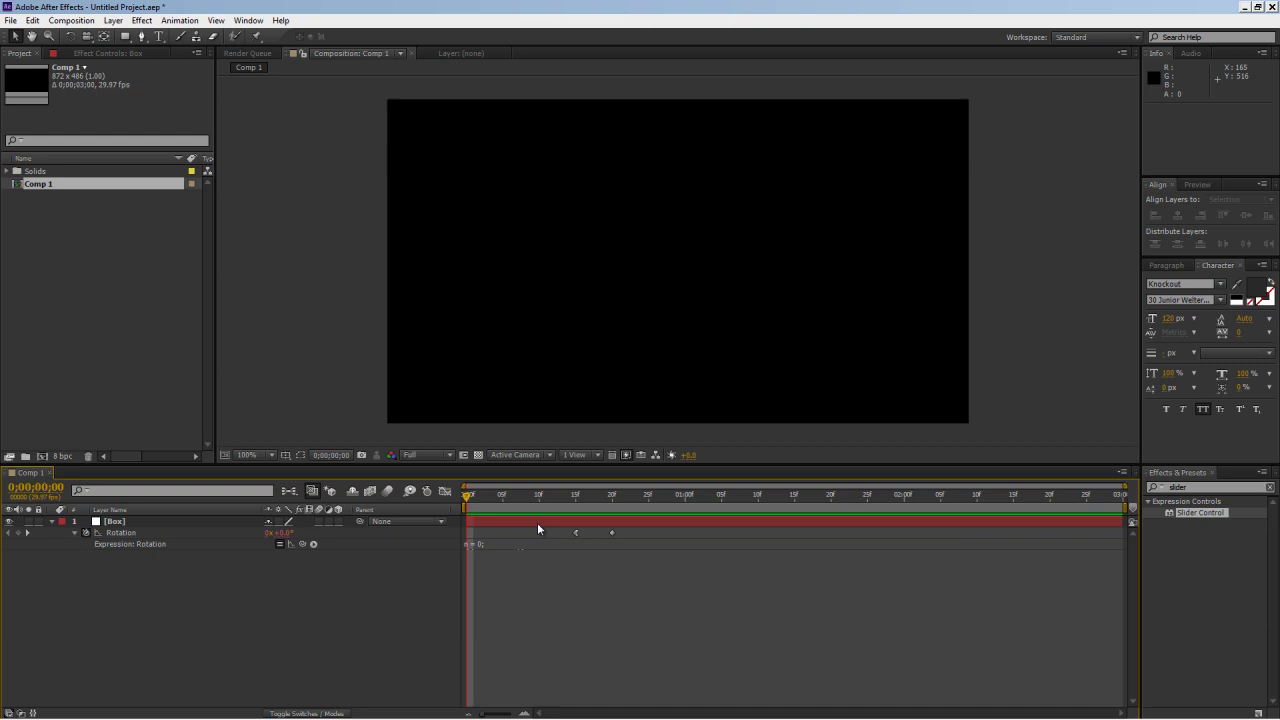
{"action": "left_click_drag", "start_coordinate": [616, 494], "coordinate": [612, 494]}
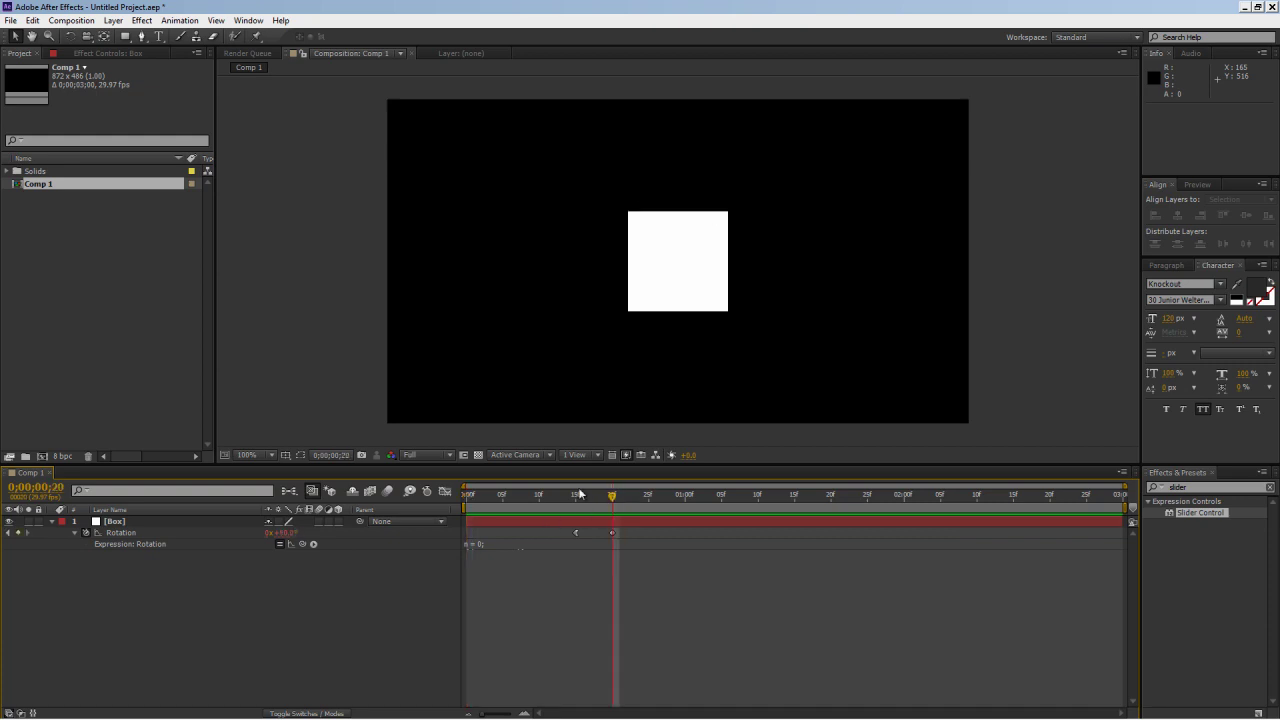
Add Position keyframes to the Box layer at 0;00;01;00 and 0;00;01;05
{"action": "key", "text": "space"}
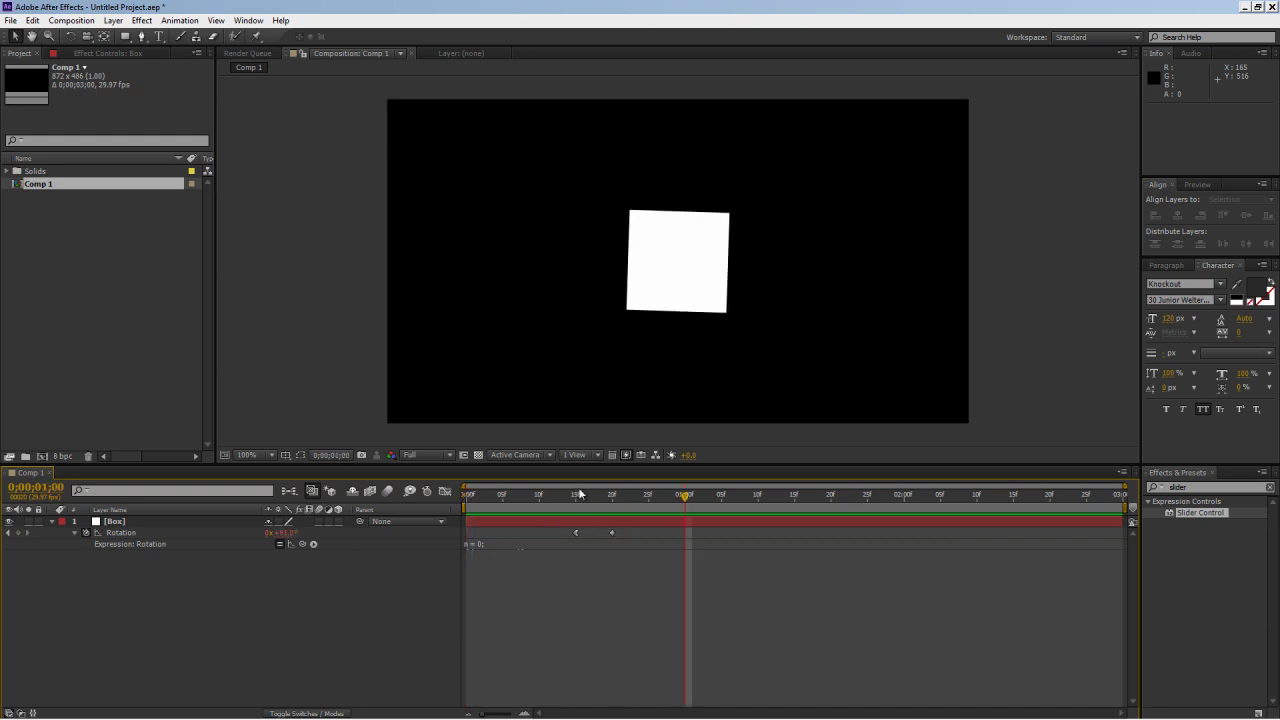
{"action": "left_click", "coordinate": [160, 521]}
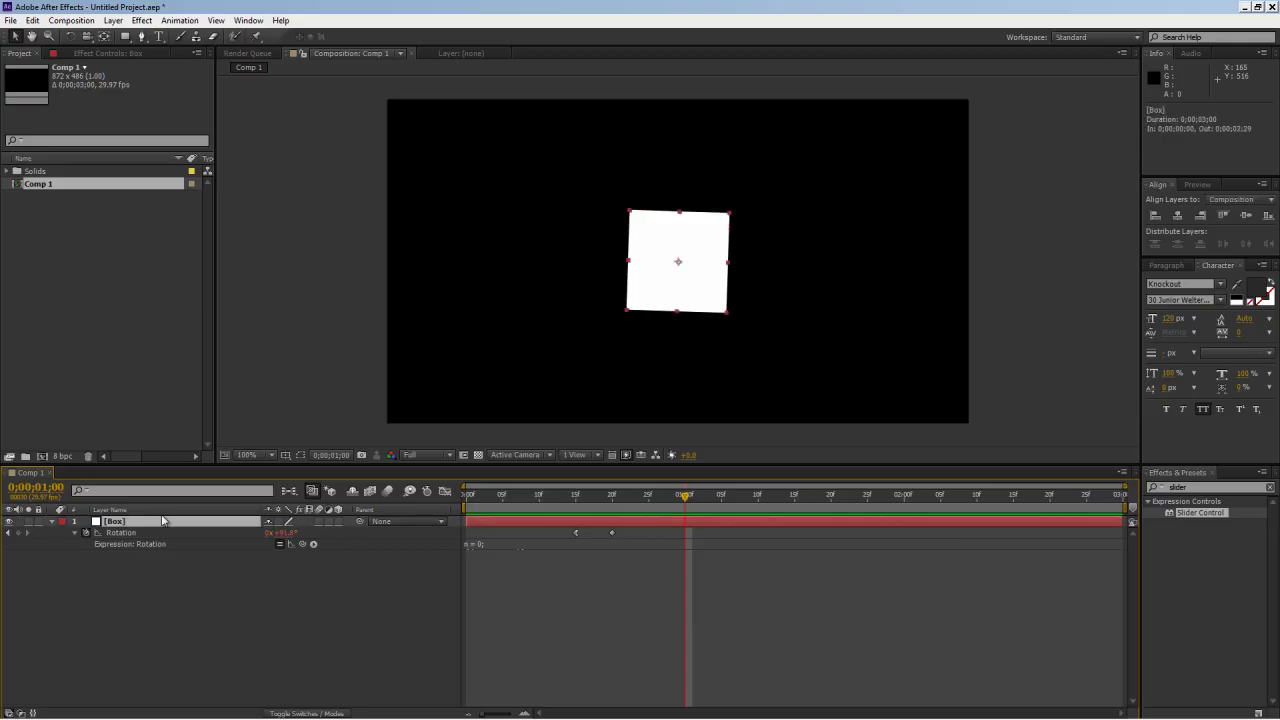
{"action": "key", "text": "p"}
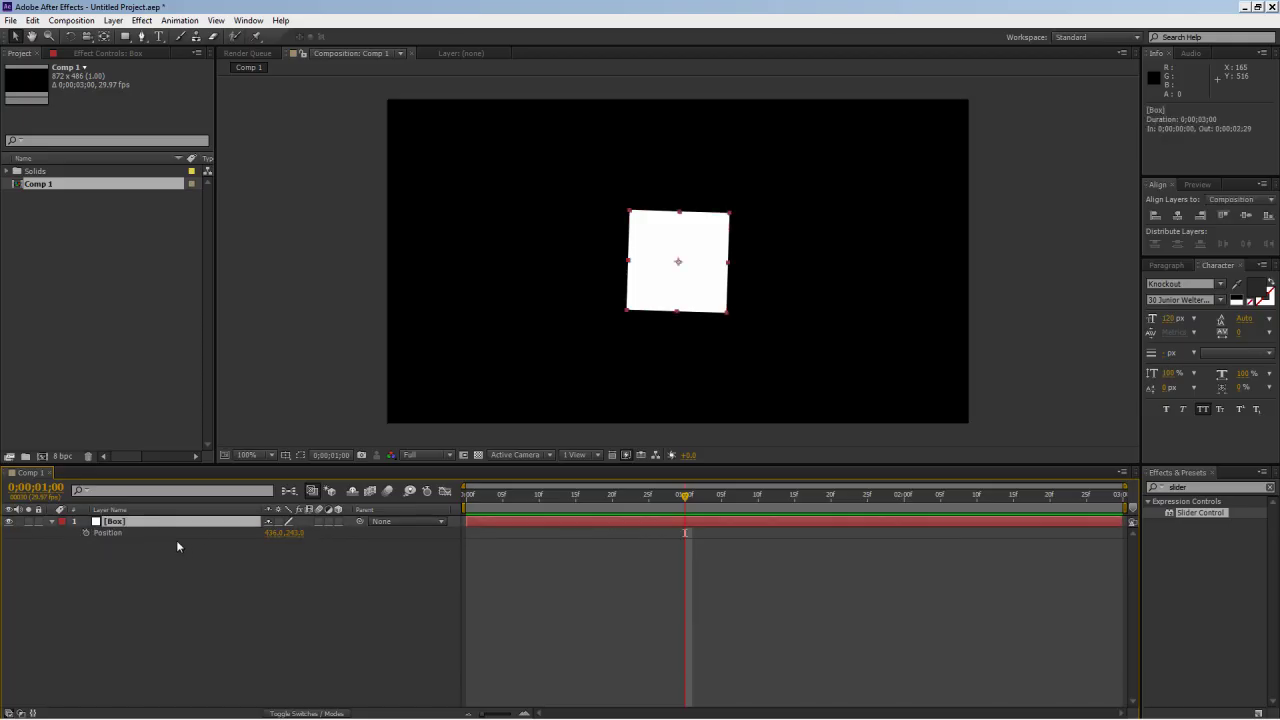
{"action": "key", "text": "alt+shift+p"}
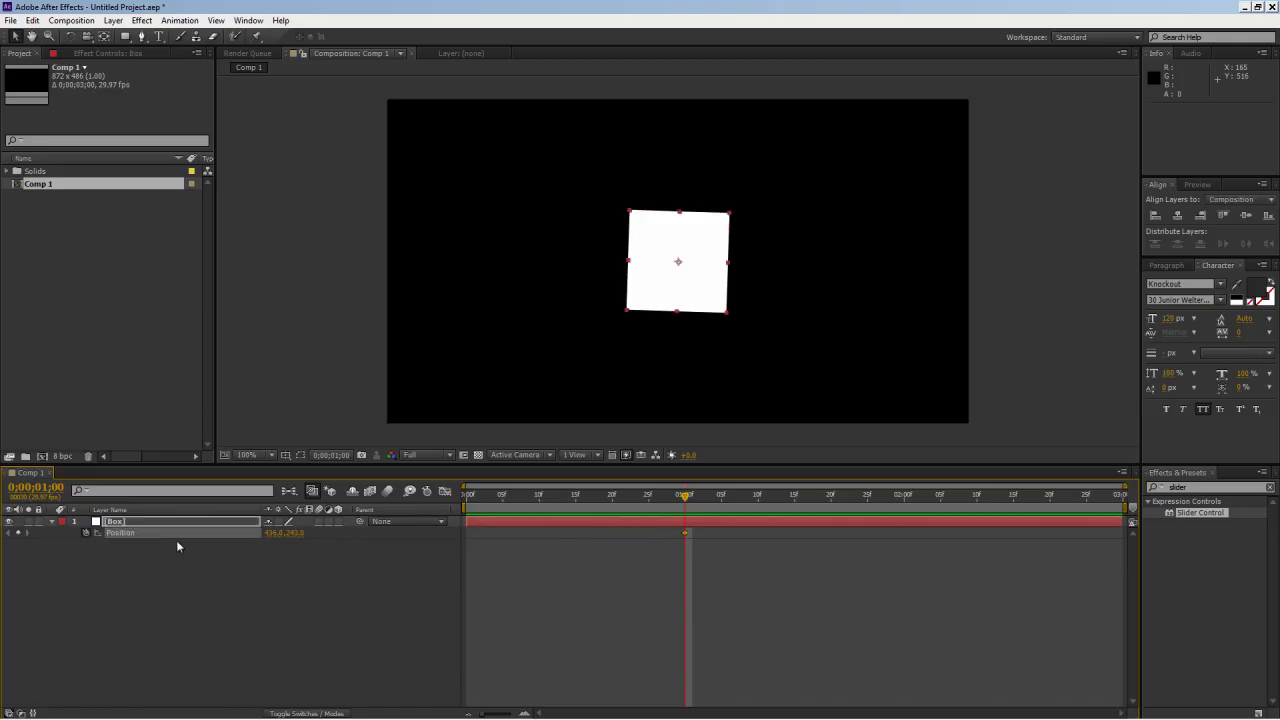
{"action": "key", "text": "Page_Down"}
{"action": "key", "text": "Page_Down"}
{"action": "key", "text": "Page_Down"}
{"action": "key", "text": "Page_Down"}
{"action": "key", "text": "Page_Down"}
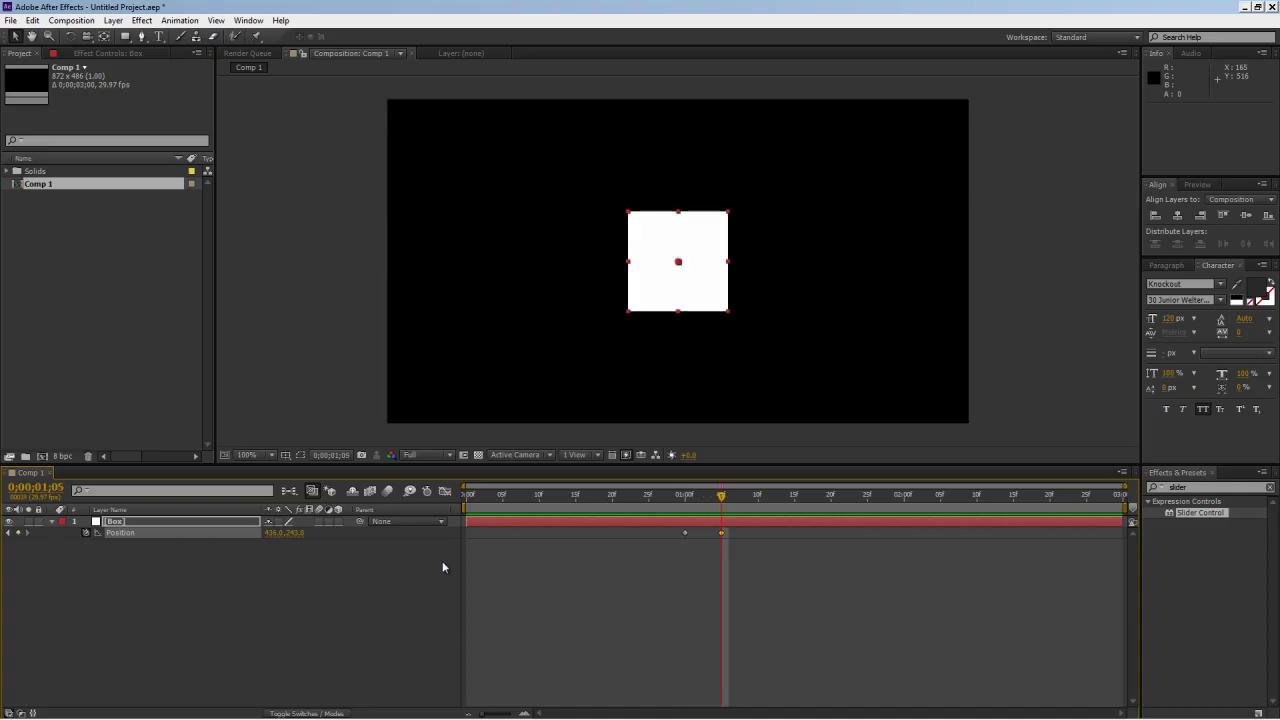
{"action": "key", "text": "alt+shift+p"}
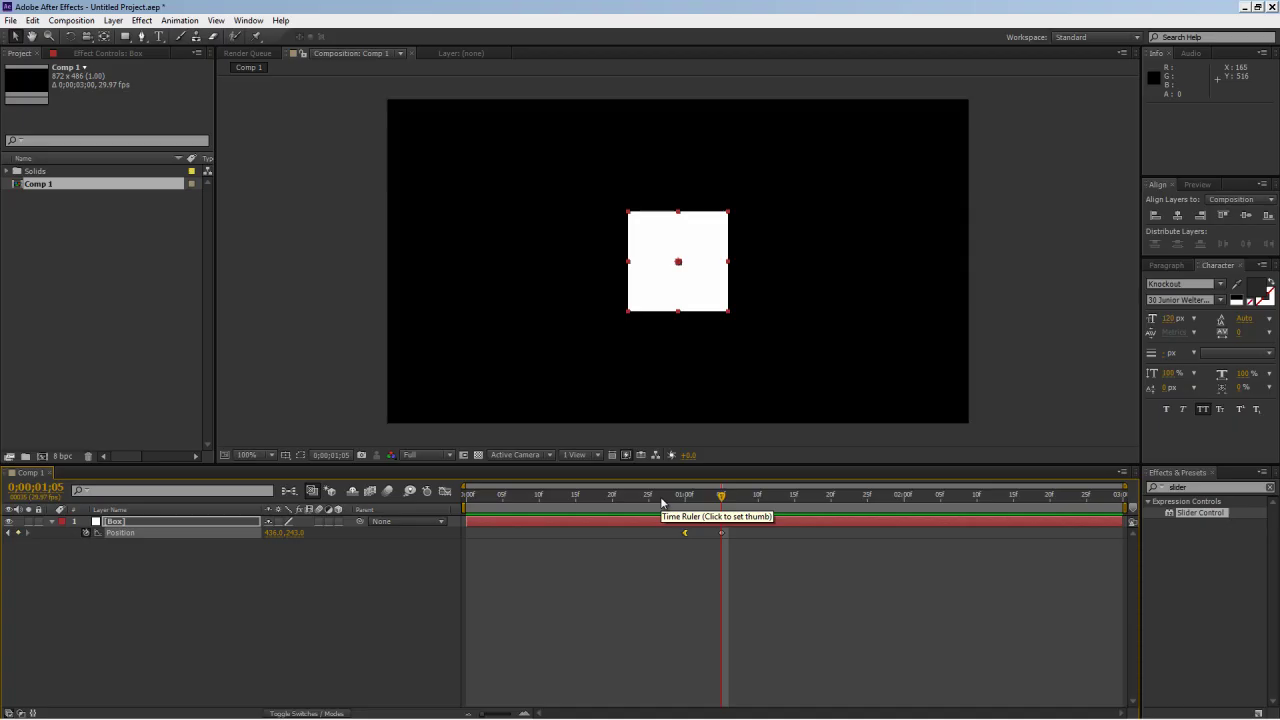
At 0;00;01;05, move the box straight down to the composition's lower edge, about 436, 410, and preview the drop
{"action": "left_click_drag", "start_coordinate": [692, 500], "coordinate": [722, 500]}
{"action": "left_click_drag", "start_coordinate": [714, 274], "coordinate": [714, 385]}
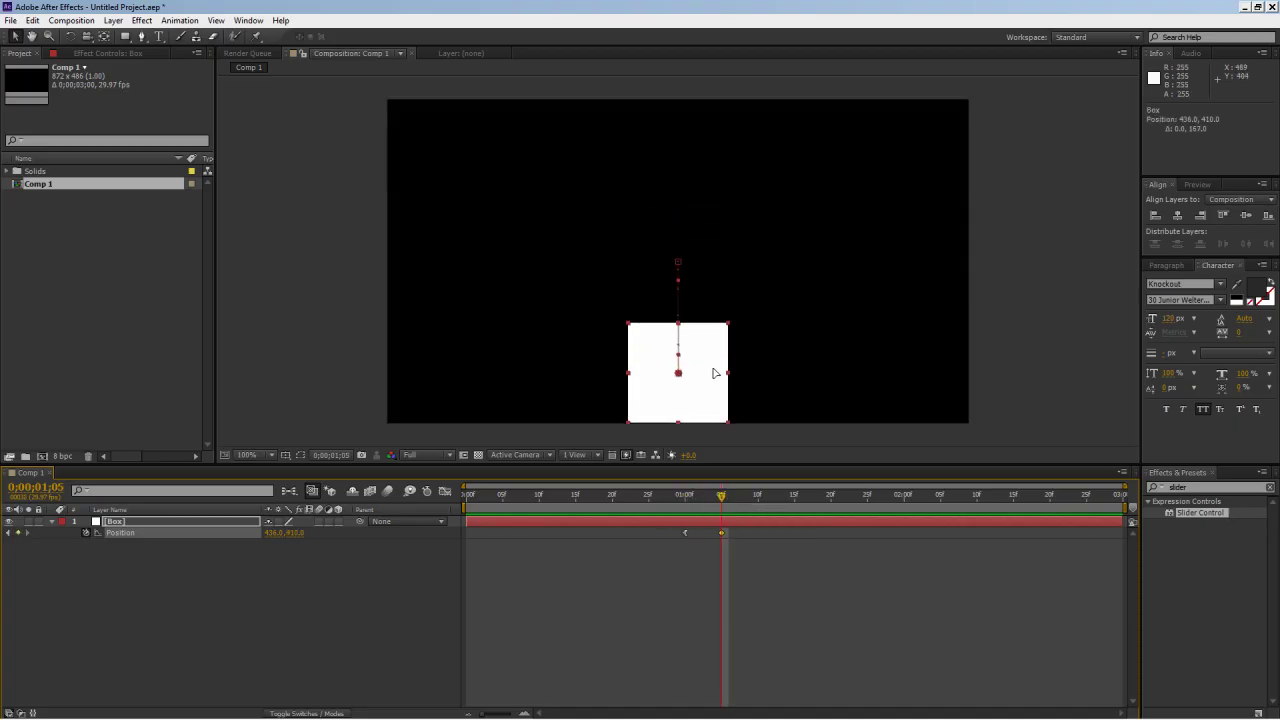
{"action": "left_click", "coordinate": [298, 533]}
{"action": "left_click", "coordinate": [386, 550]}
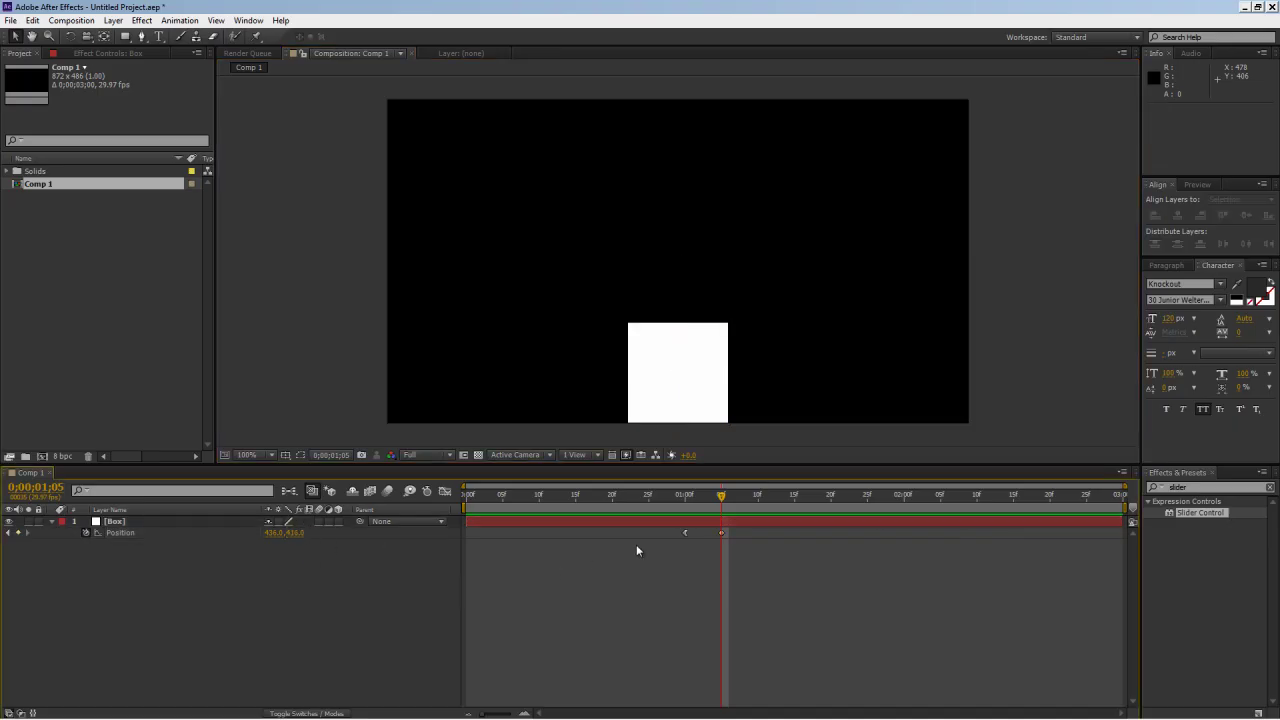
{"action": "left_click_drag", "start_coordinate": [686, 503], "coordinate": [439, 503]}
{"action": "key", "text": "space"}
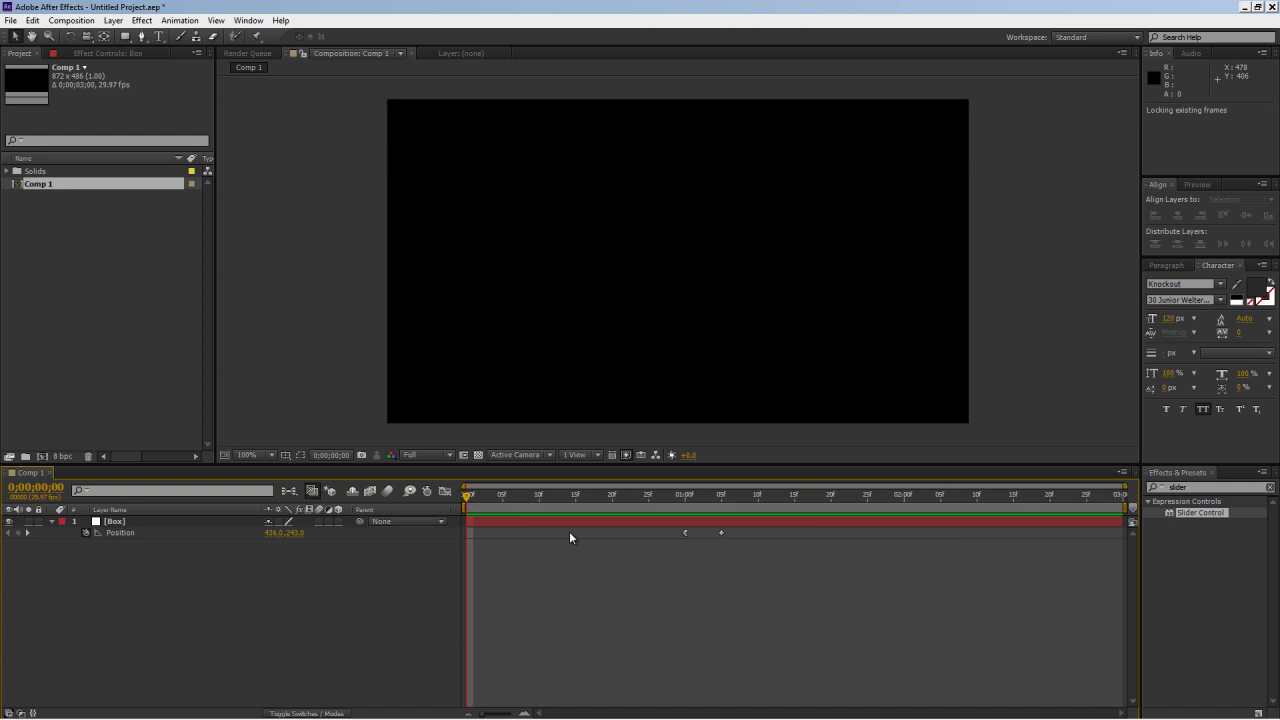
{"action": "key", "text": "space"}
Switch to Expressions.wps in Works Word Processor and copy the whole page 2 bounce expression beginning with e = .7; and g = 5000;
{"action": "key", "text": "alt+Tab"}
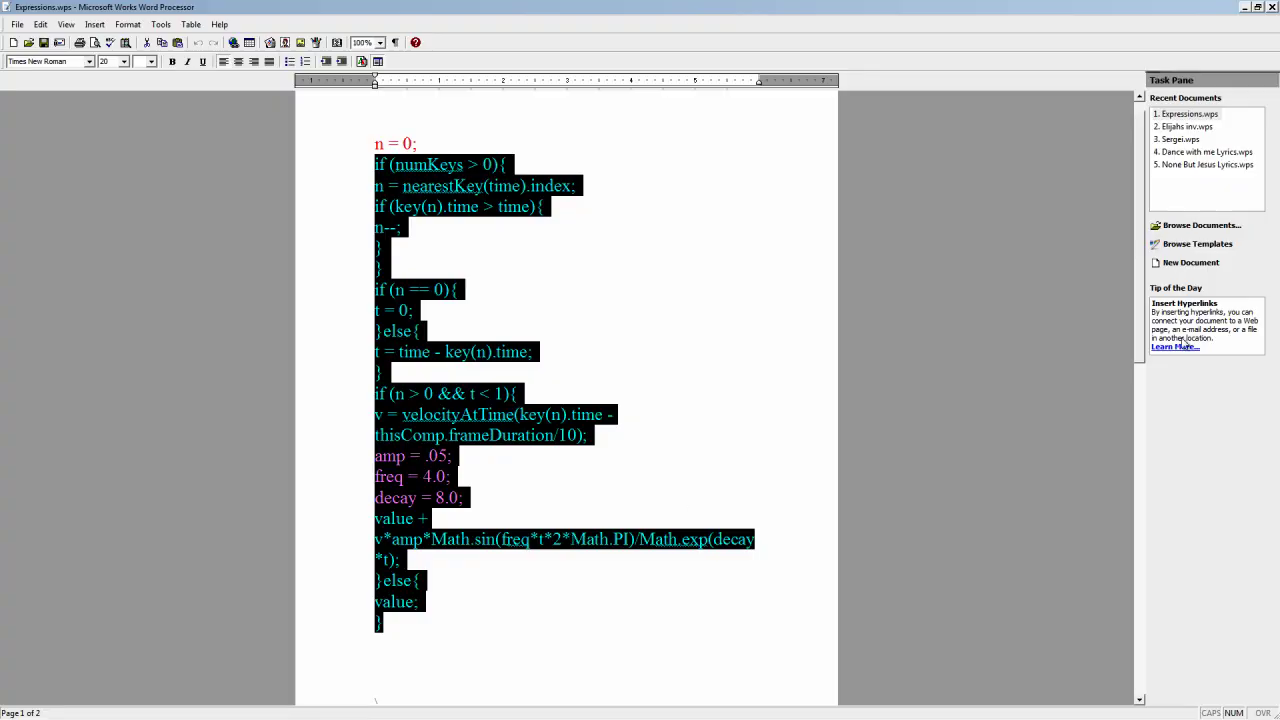
{"action": "left_click_drag", "start_coordinate": [1140, 296], "coordinate": [1130, 586]}
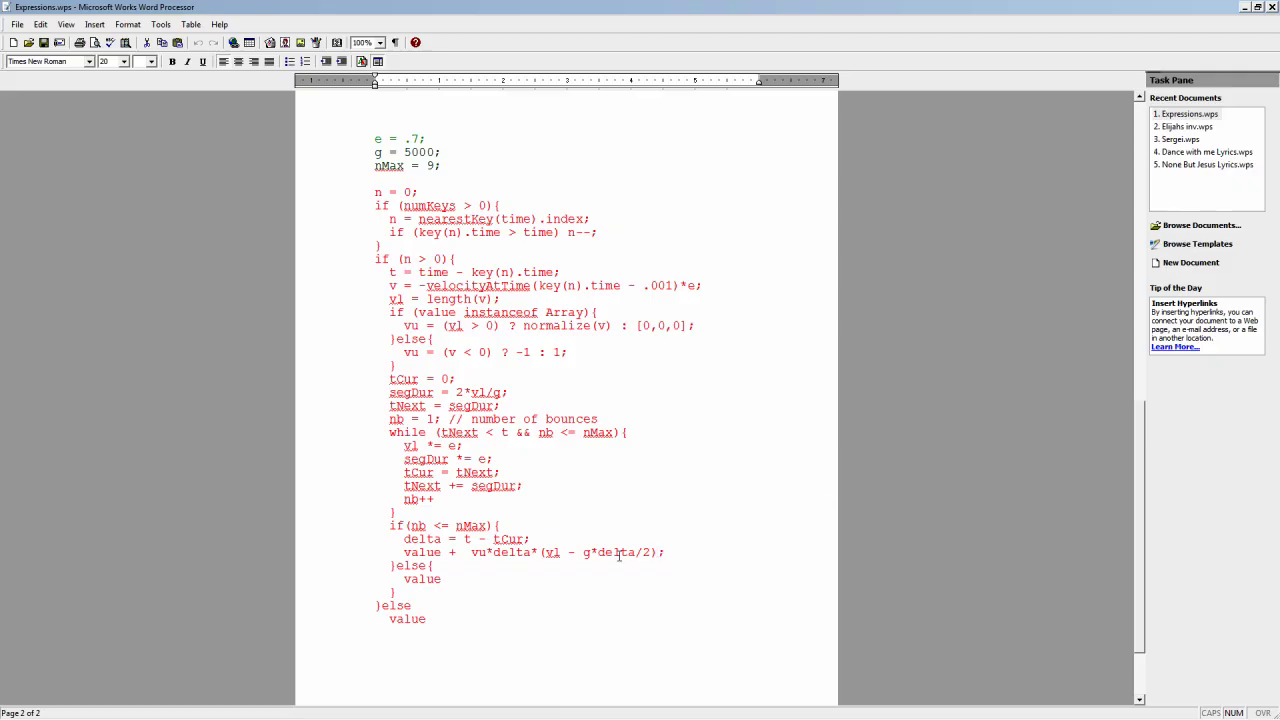
{"action": "left_click_drag", "start_coordinate": [453, 624], "coordinate": [303, 122]}
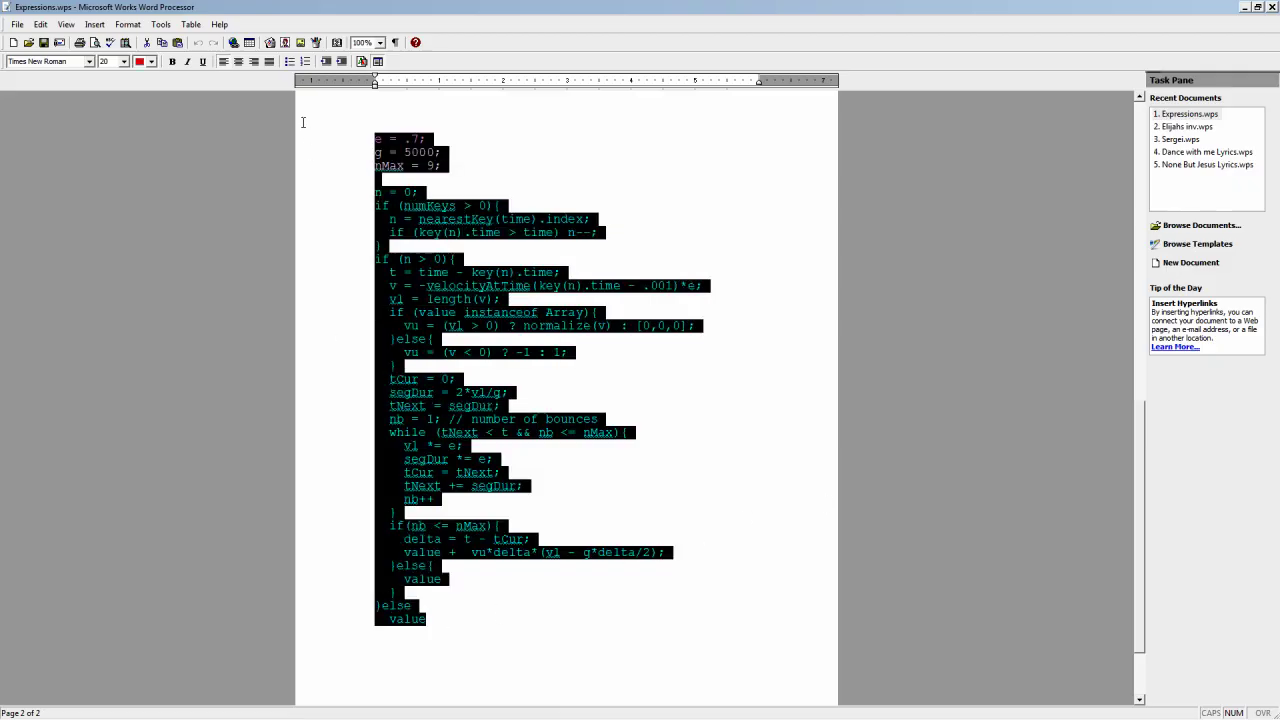
{"action": "left_click", "coordinate": [663, 509]}
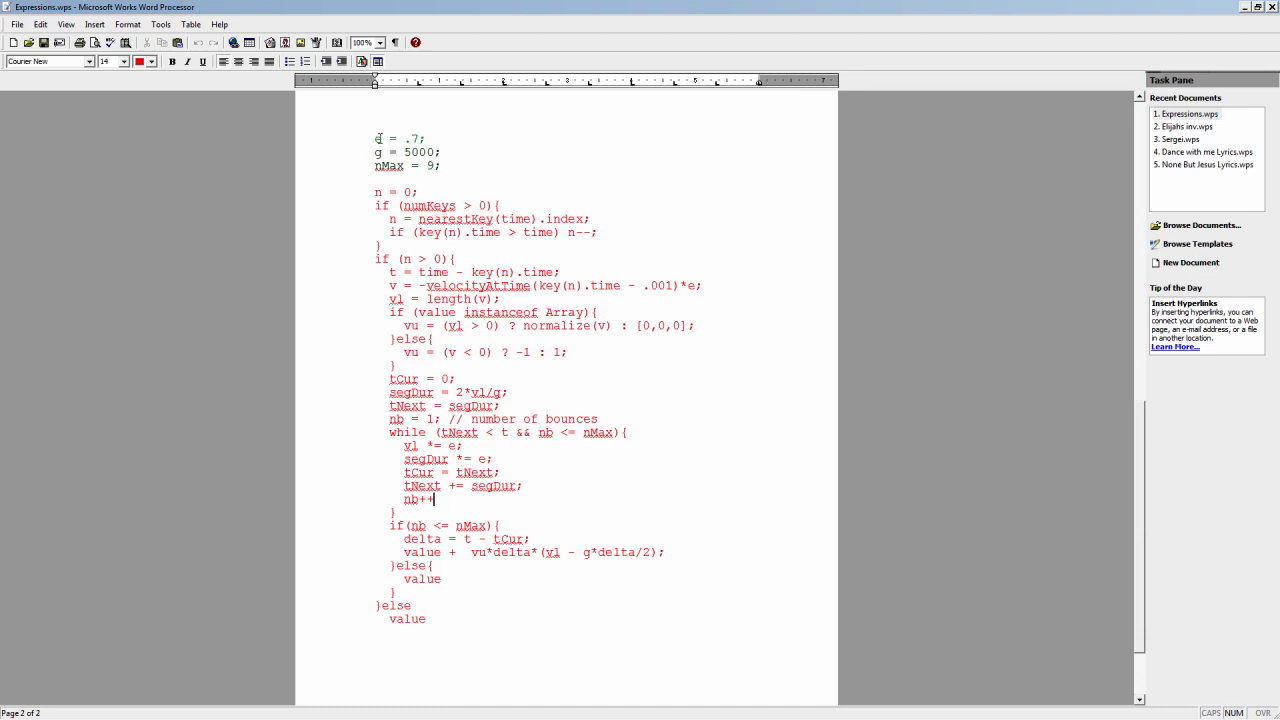
{"action": "left_click_drag", "start_coordinate": [412, 139], "coordinate": [419, 139]}
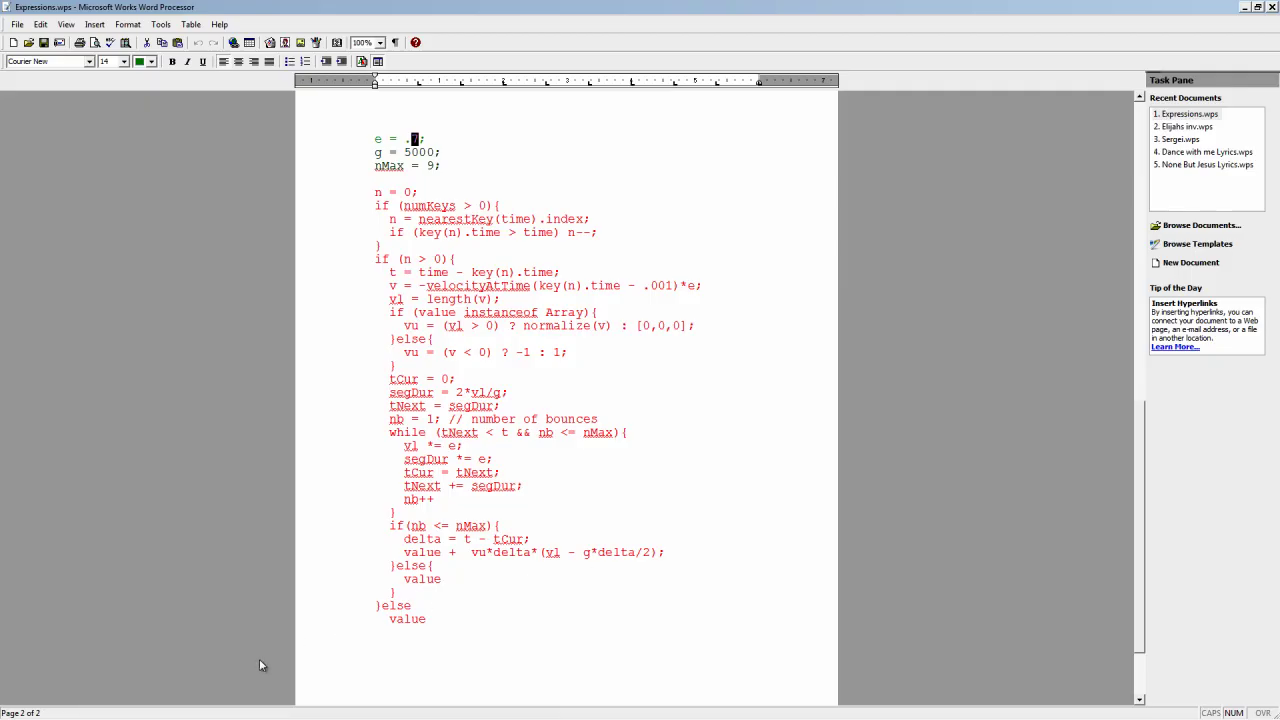
Switch back to After Effects, paste the copied e = .7; expression onto the Box layer's Position, and preview the bounce
{"action": "key", "text": "alt+Tab"}
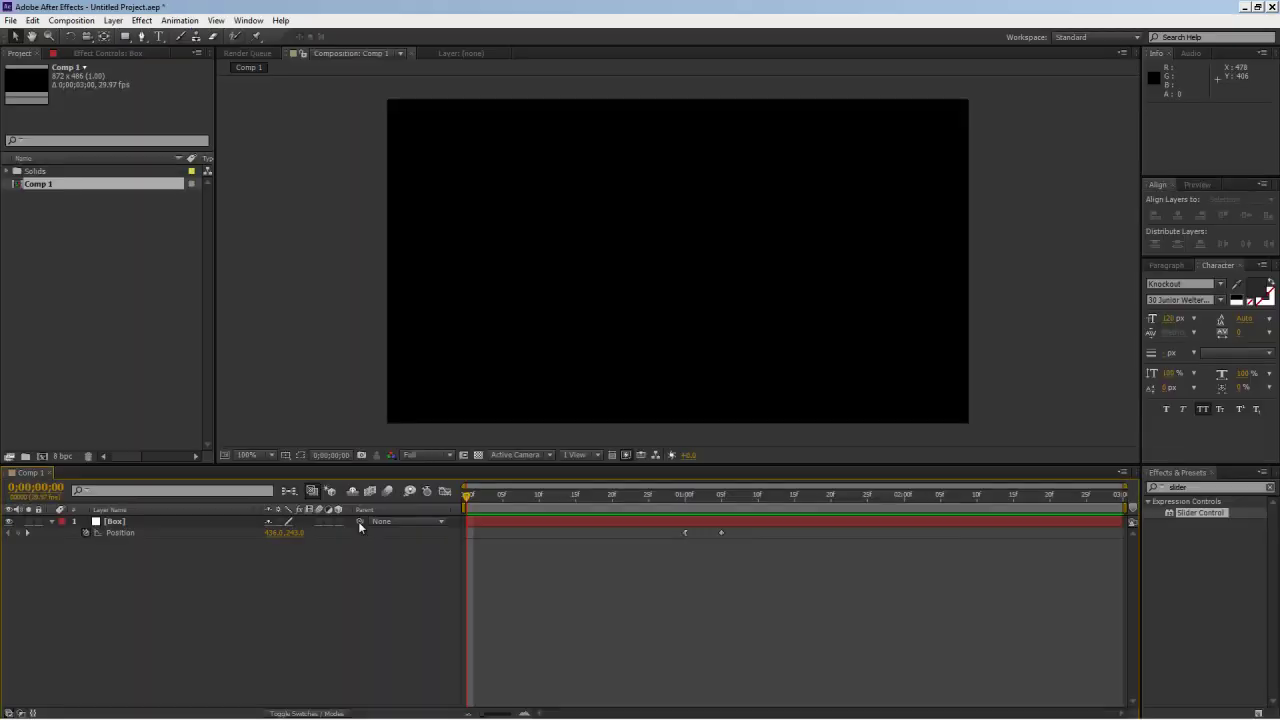
{"action": "left_click", "coordinate": [87, 532], "text": "alt"}
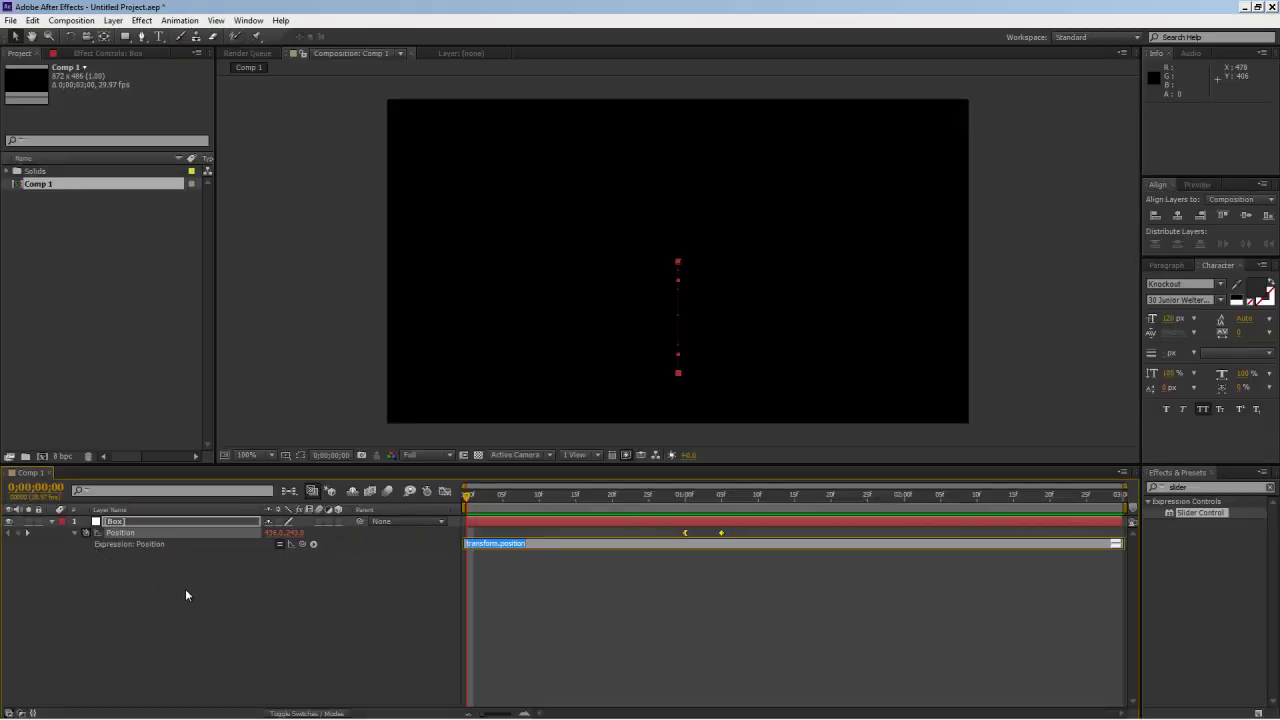
{"action": "type", "text": "value"}
{"action": "left_click", "coordinate": [408, 627]}
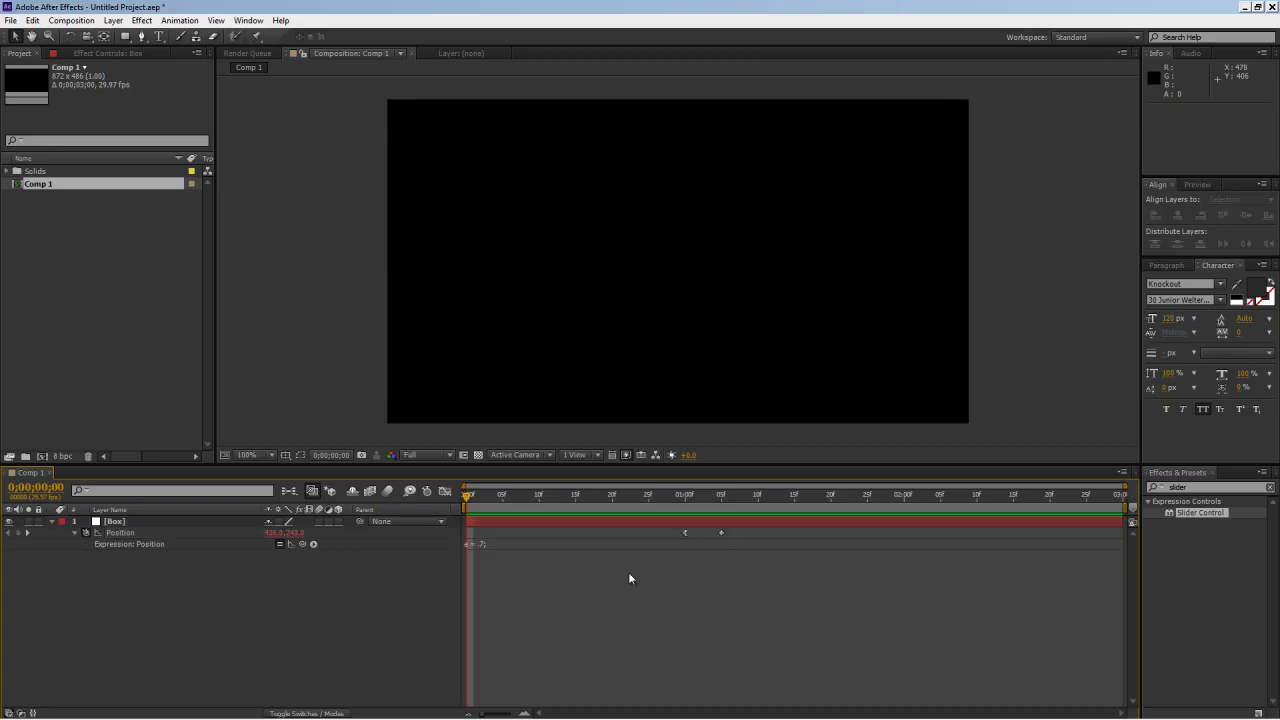
{"action": "left_click", "coordinate": [684, 498]}
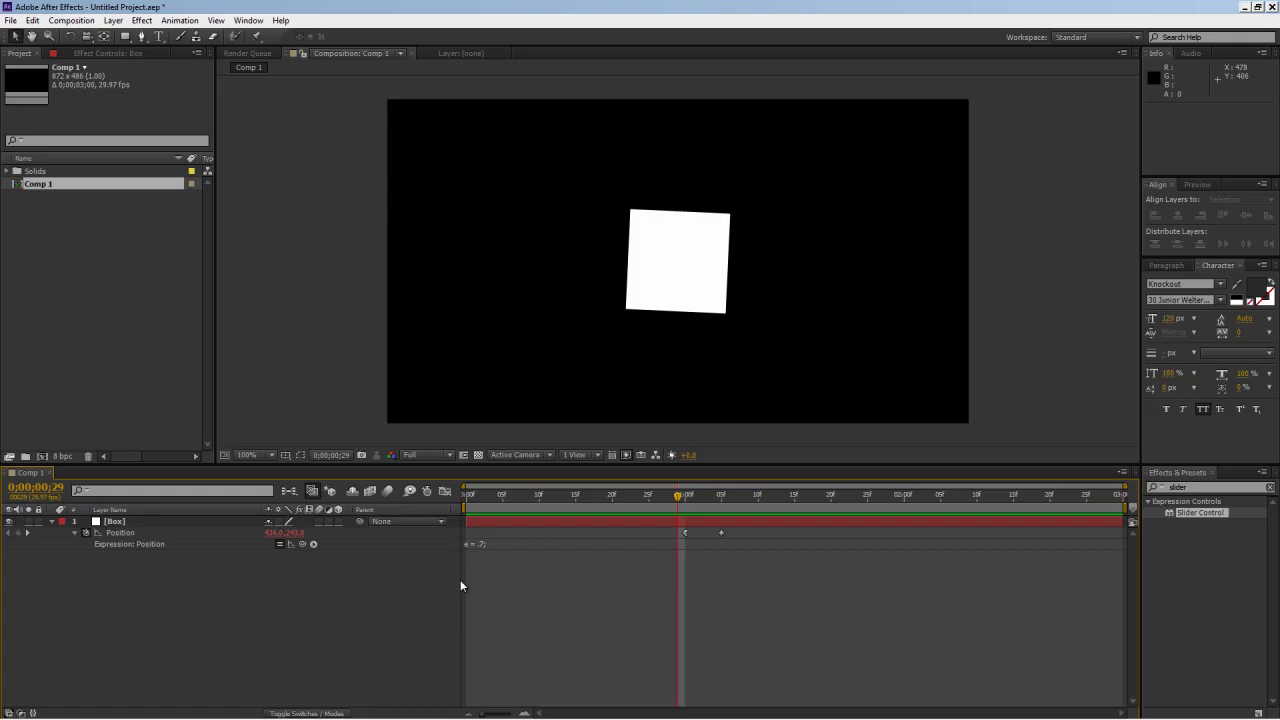
{"action": "key", "text": "space"}
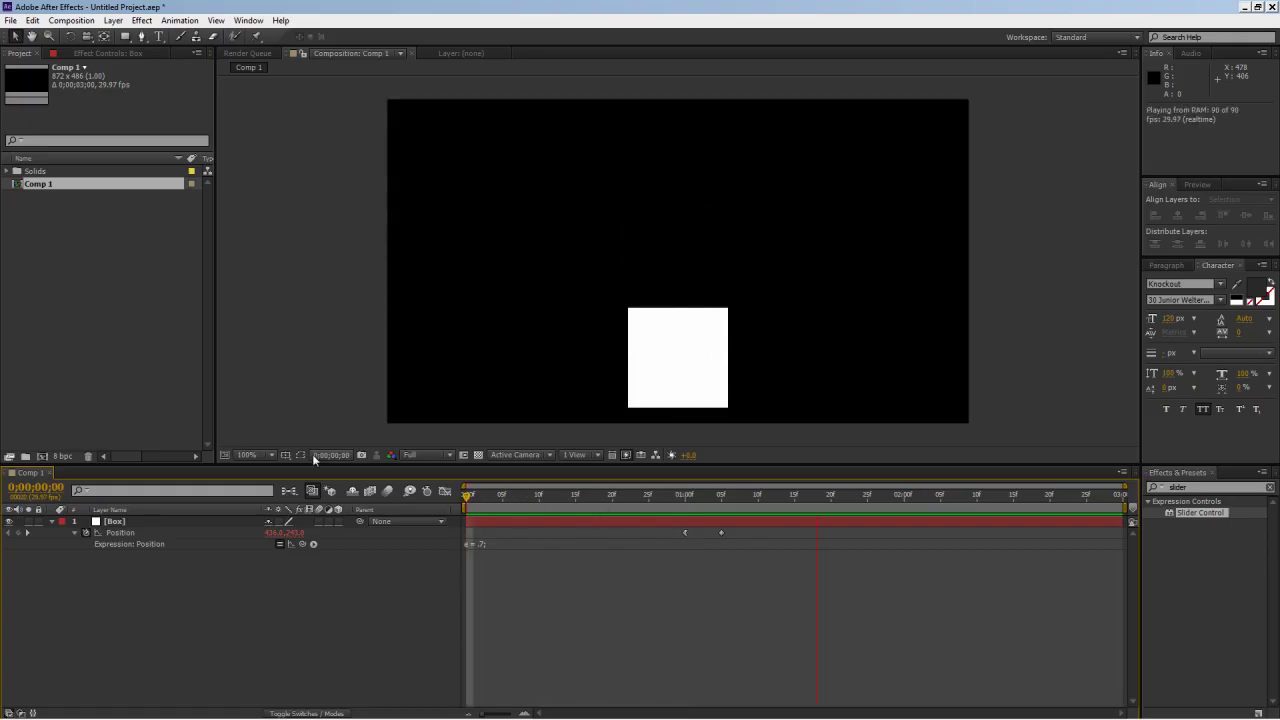
{"action": "key", "text": "space"}
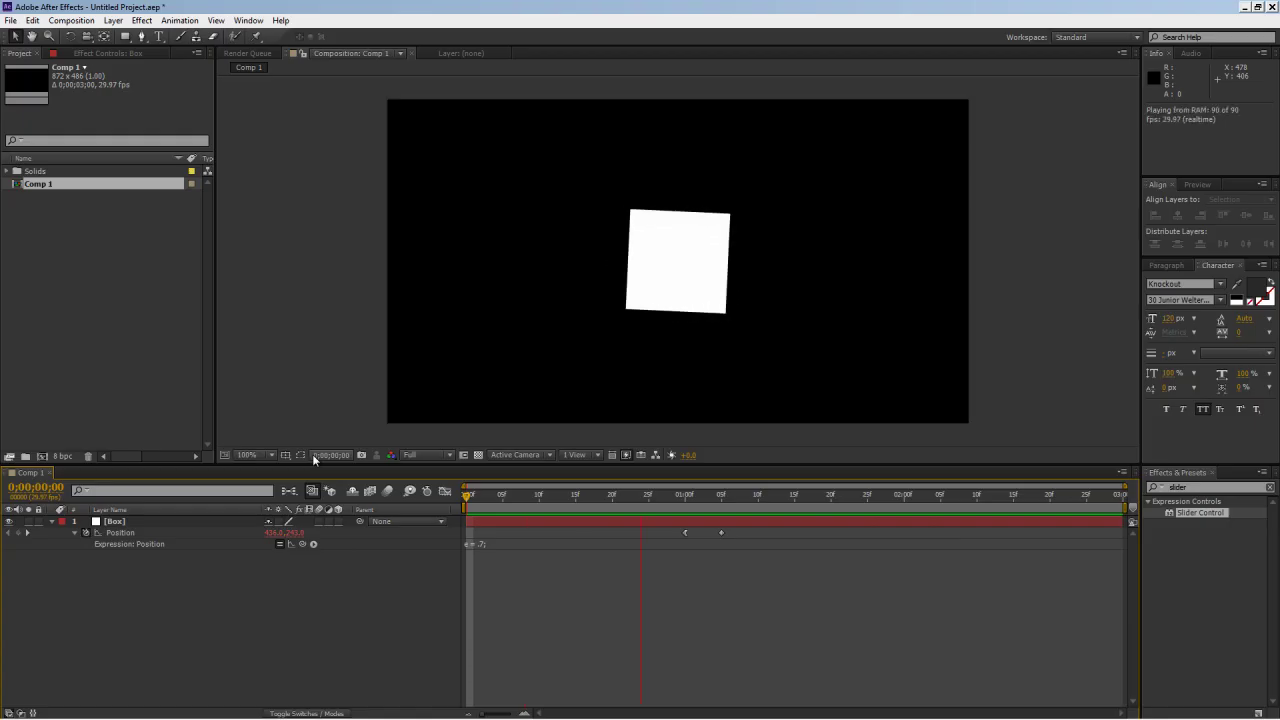
{"action": "key", "text": "space"}
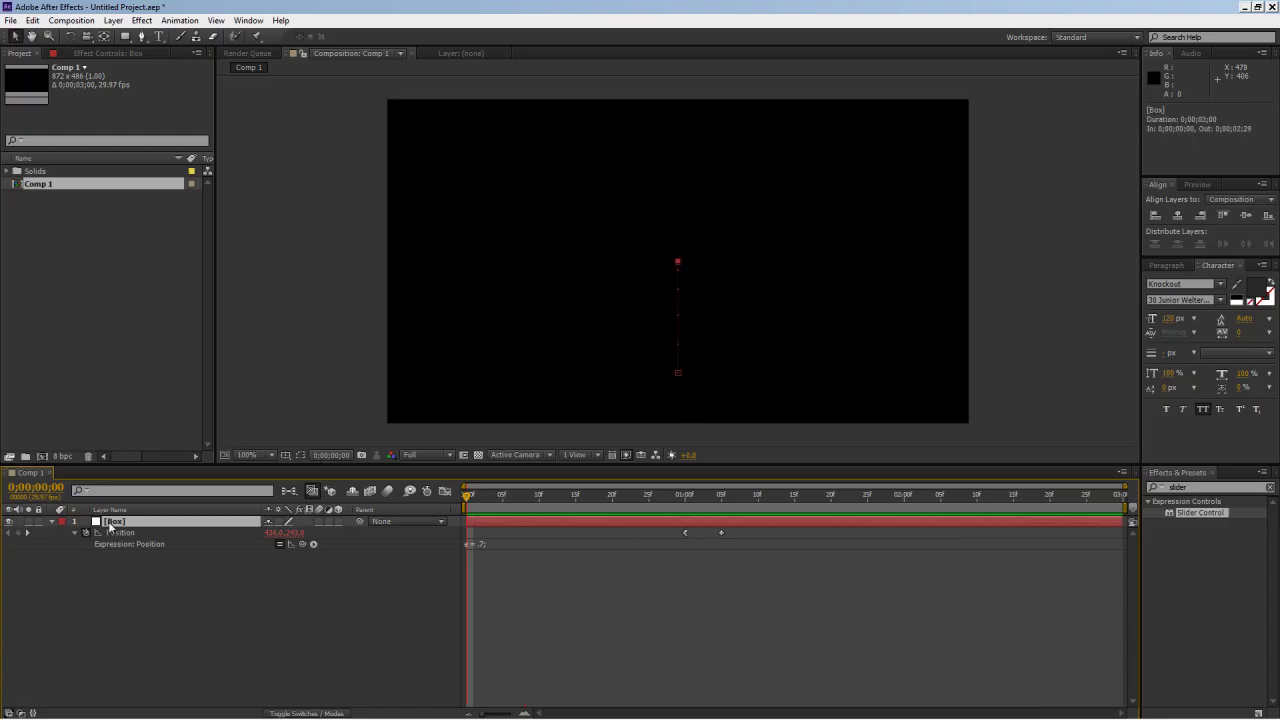
Show the Box layer's Position, Rotation and Scale properties together in the timeline
{"action": "left_click", "coordinate": [110, 522]}
{"action": "key", "text": "p"}
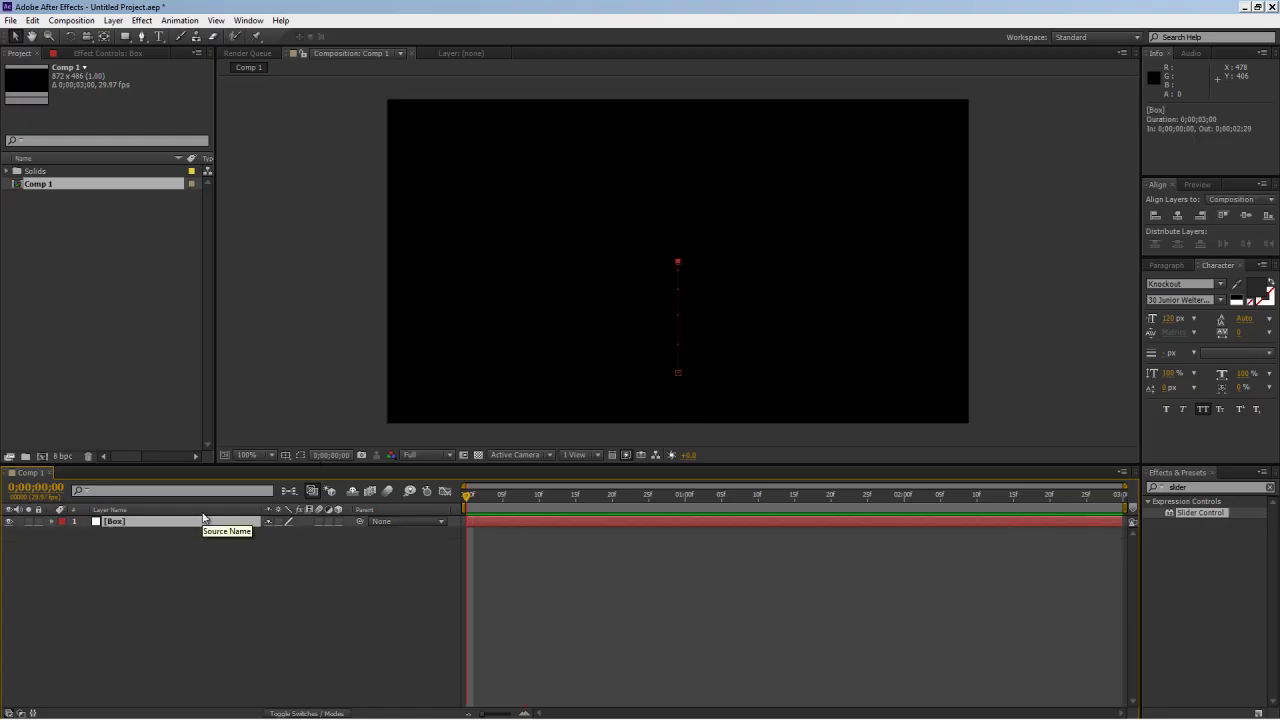
{"action": "key", "text": "p"}
{"action": "key", "text": "shift+r"}
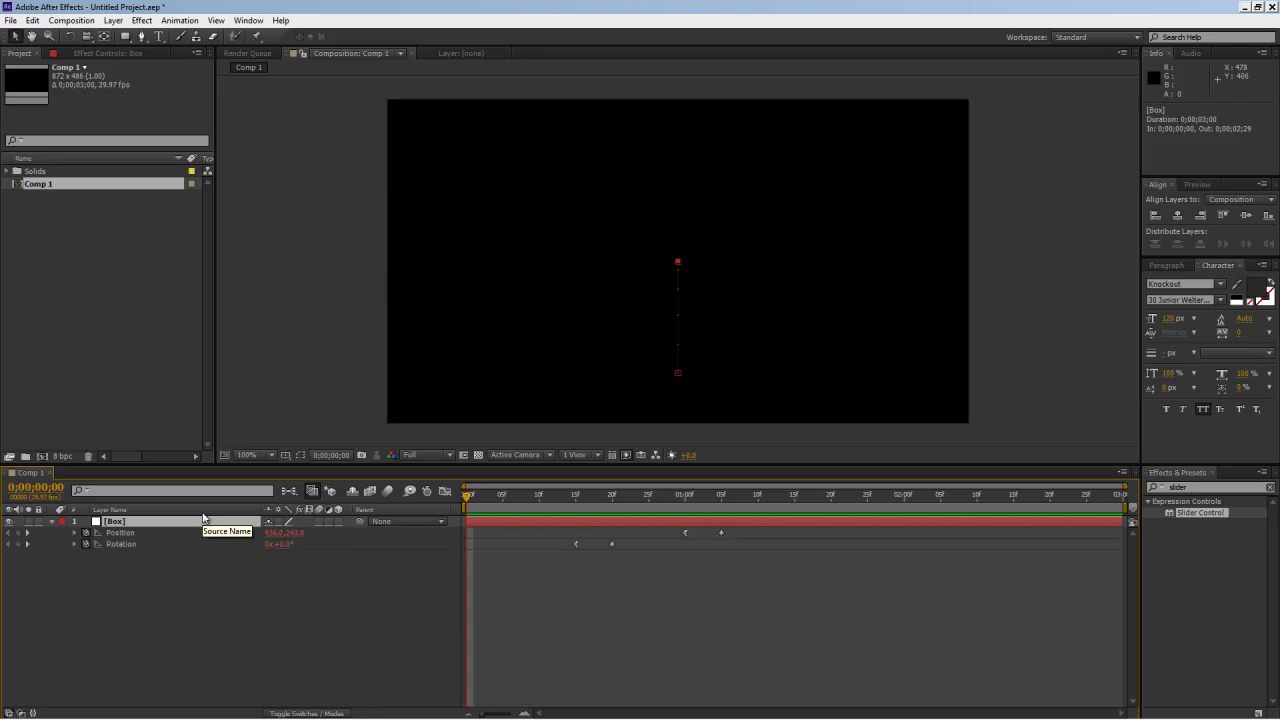
{"action": "key", "text": "shift+s"}
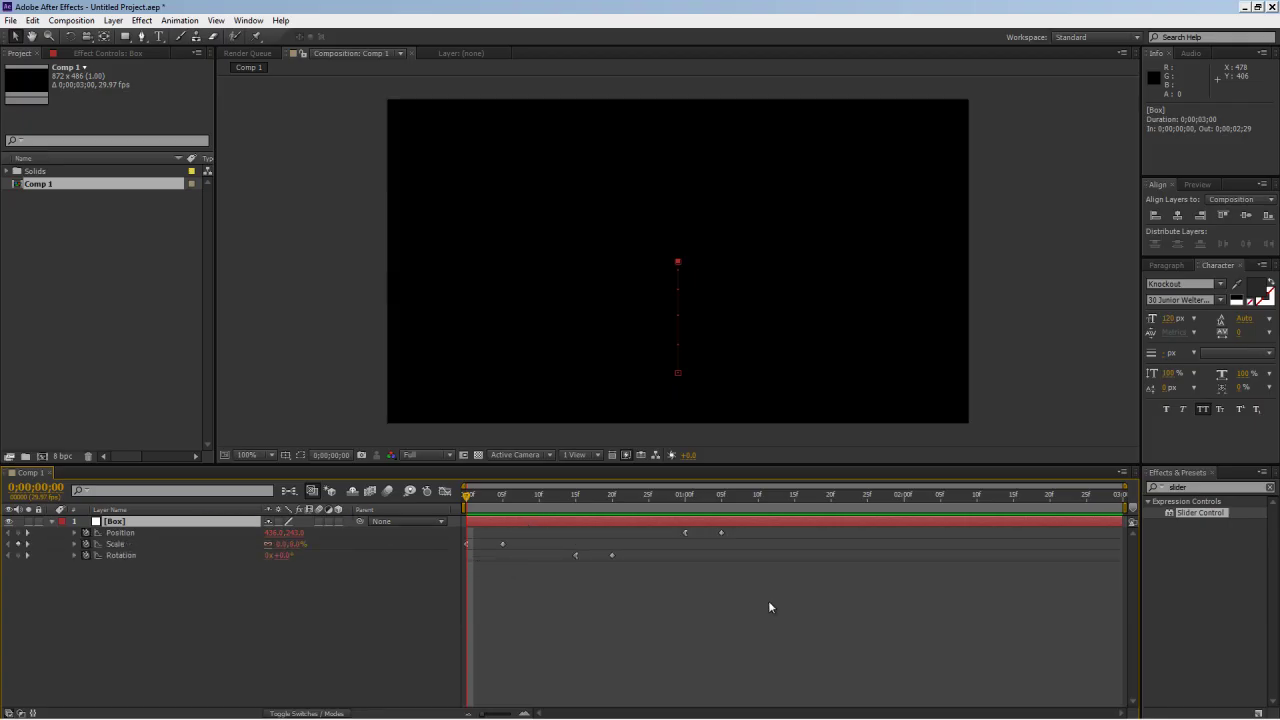
Review the Box layer's combined scale, rotation and position animation, then return to the first frame
{"action": "left_click_drag", "start_coordinate": [768, 600], "coordinate": [480, 524]}
{"action": "left_click", "coordinate": [412, 593]}
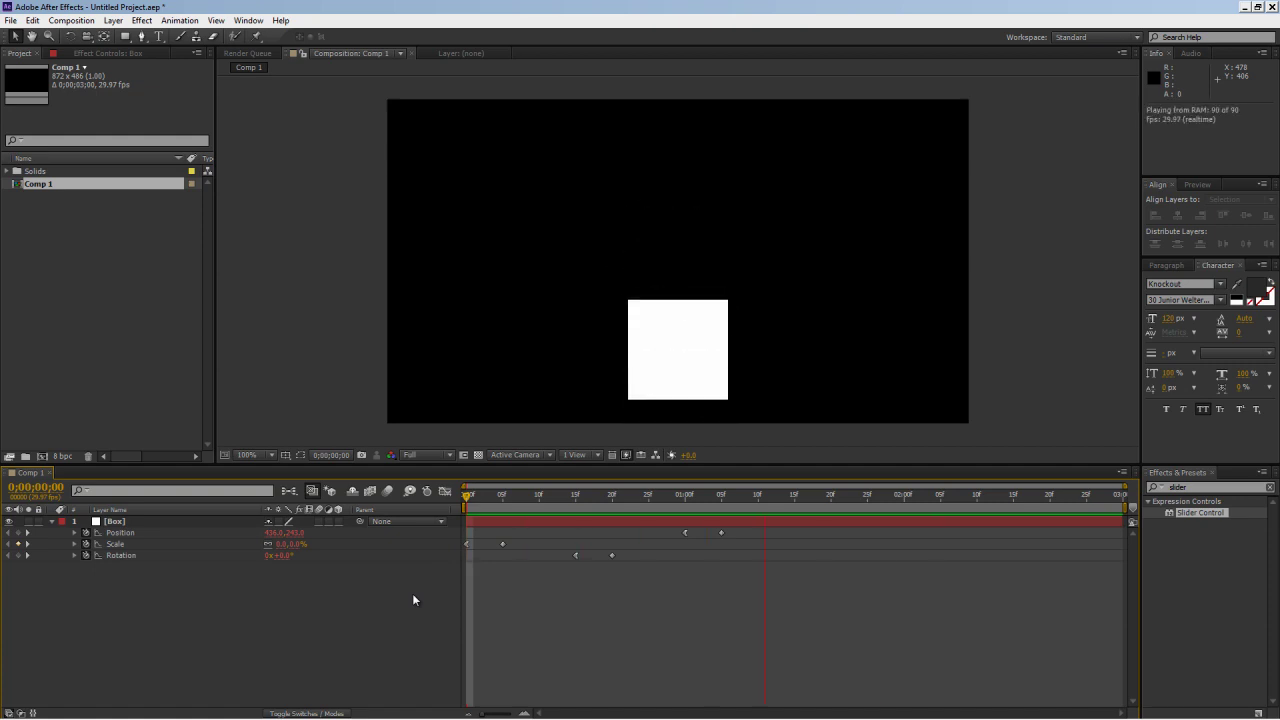
{"action": "key", "text": "space"}
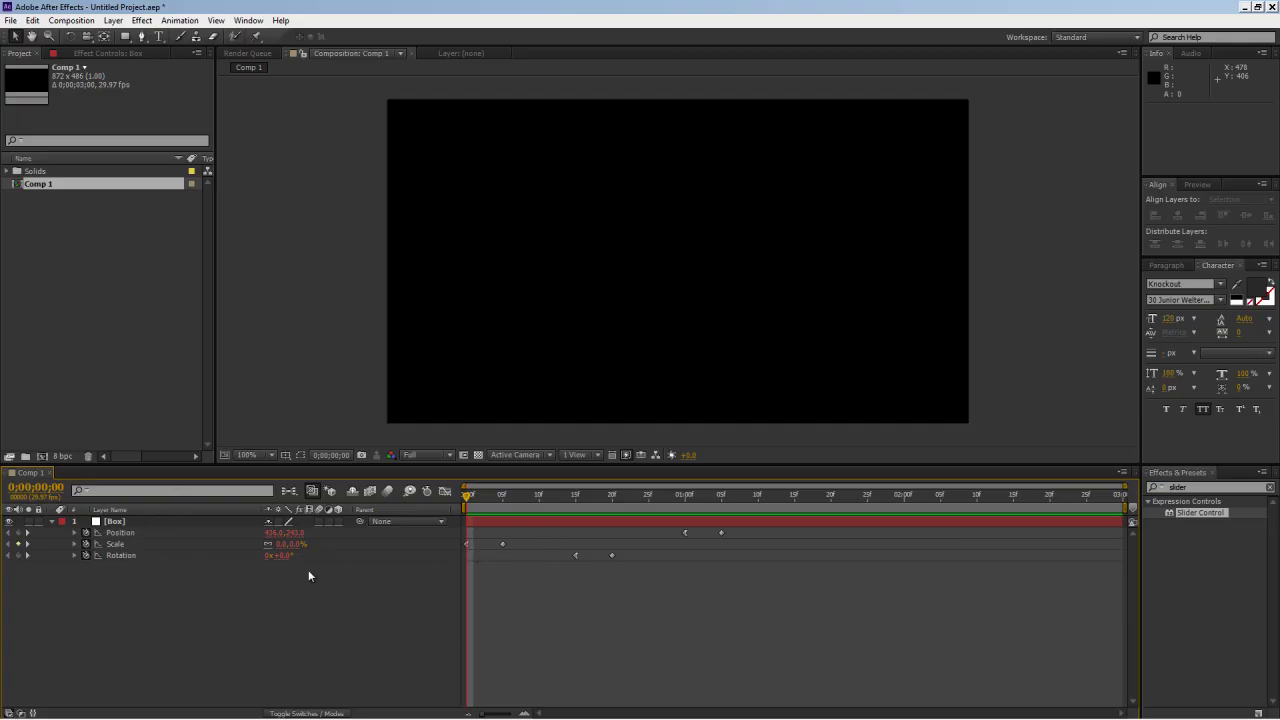
{"action": "key", "text": "space"}
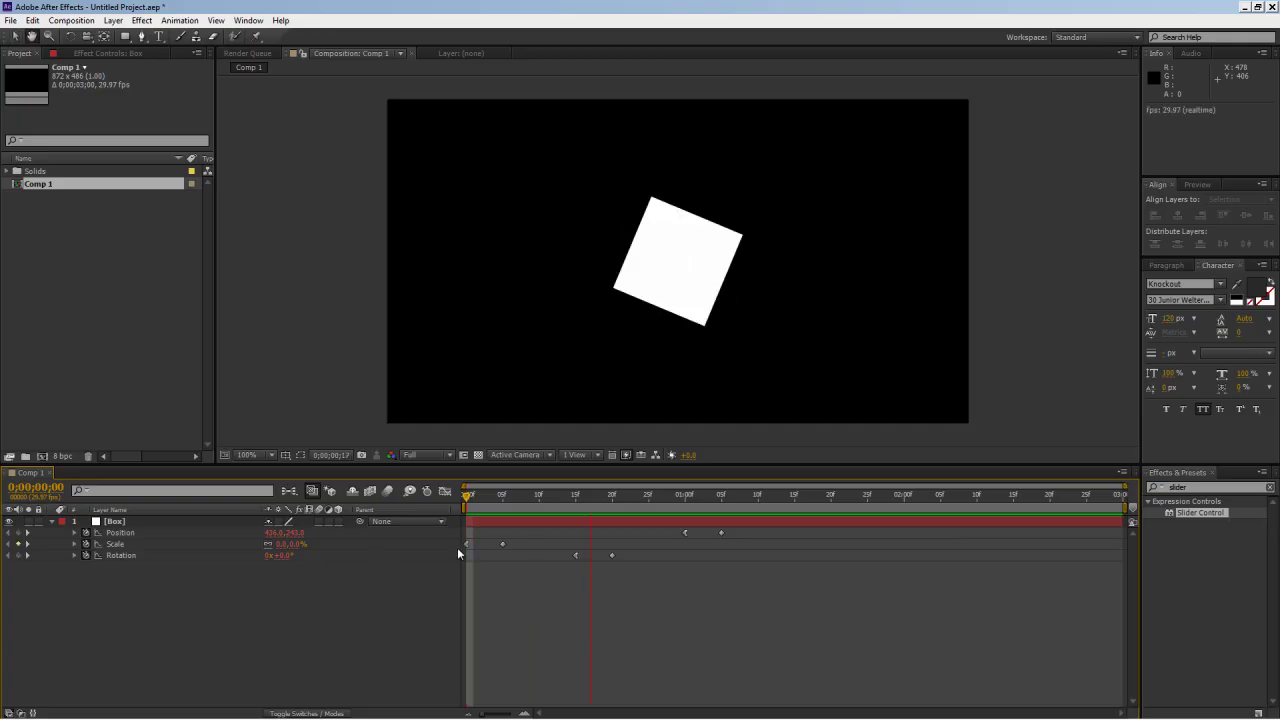
{"action": "left_click_drag", "start_coordinate": [656, 506], "coordinate": [759, 513]}
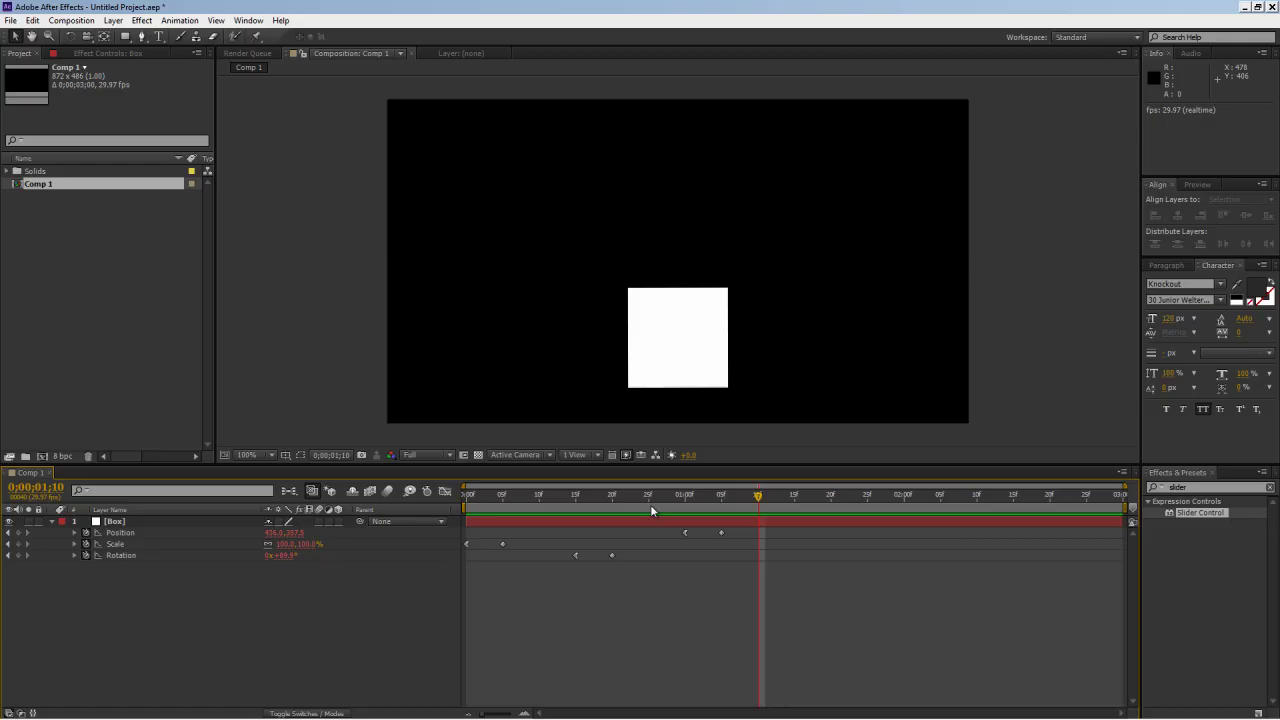
{"action": "left_click_drag", "start_coordinate": [640, 498], "coordinate": [464, 497]}
Open the Box layer's Scale expression for editing and examine its amp, freq and decay lines
{"action": "left_click", "coordinate": [173, 521]}
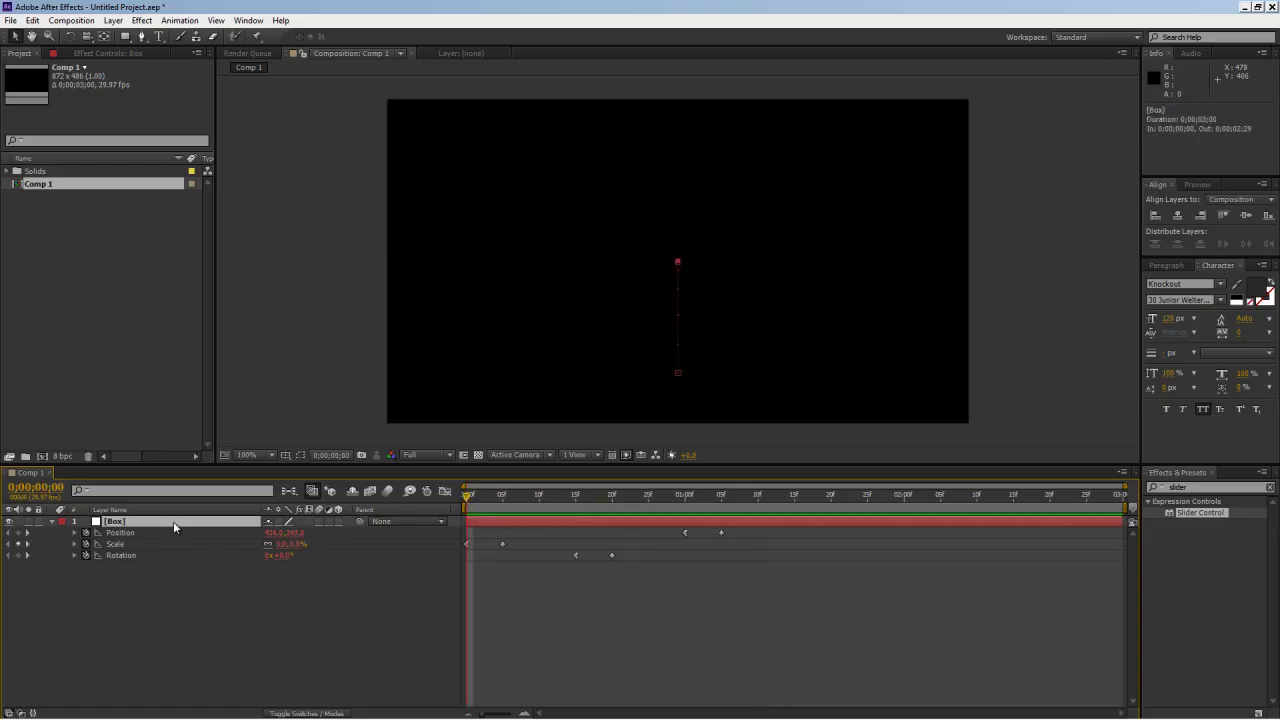
{"action": "key", "text": "u"}
{"action": "key", "text": "s"}
{"action": "left_click", "coordinate": [78, 533], "text": "alt"}
{"action": "key", "text": "ctrl+v"}
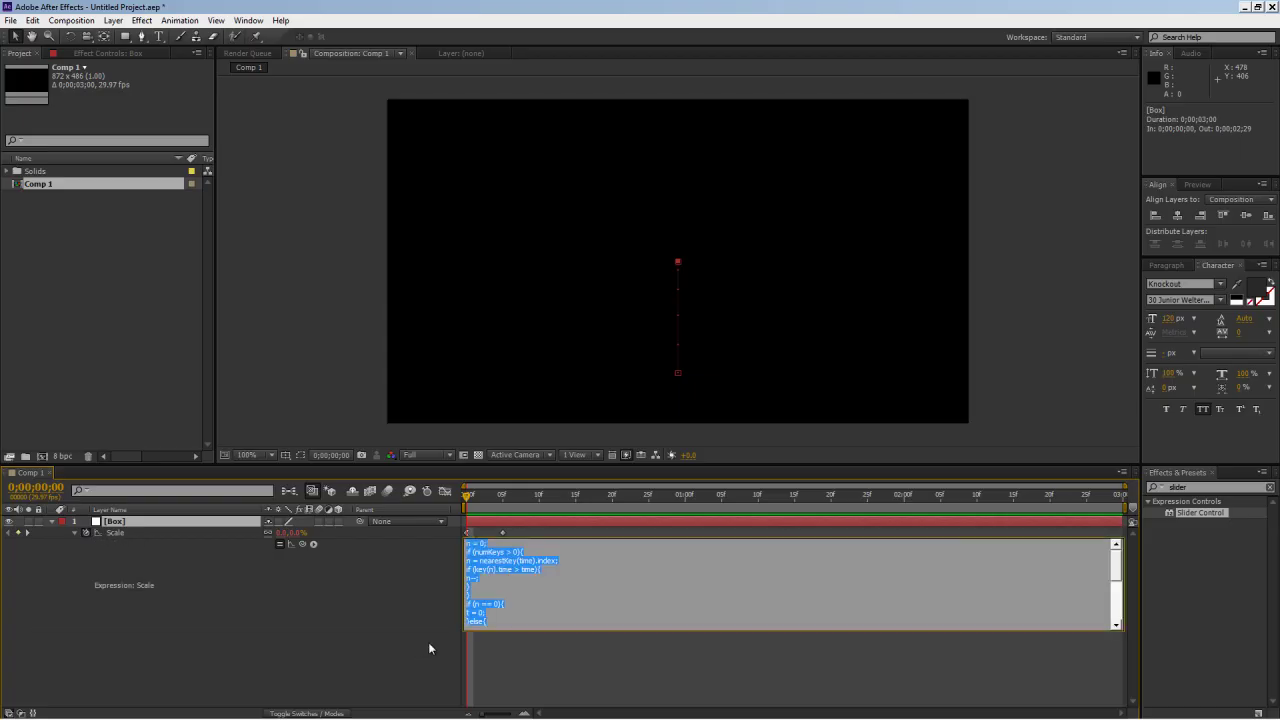
{"action": "left_click", "coordinate": [429, 648]}
{"action": "left_click", "coordinate": [525, 600]}
{"action": "scroll", "coordinate": [536, 605], "scroll_direction": "down", "scroll_amount": 4}
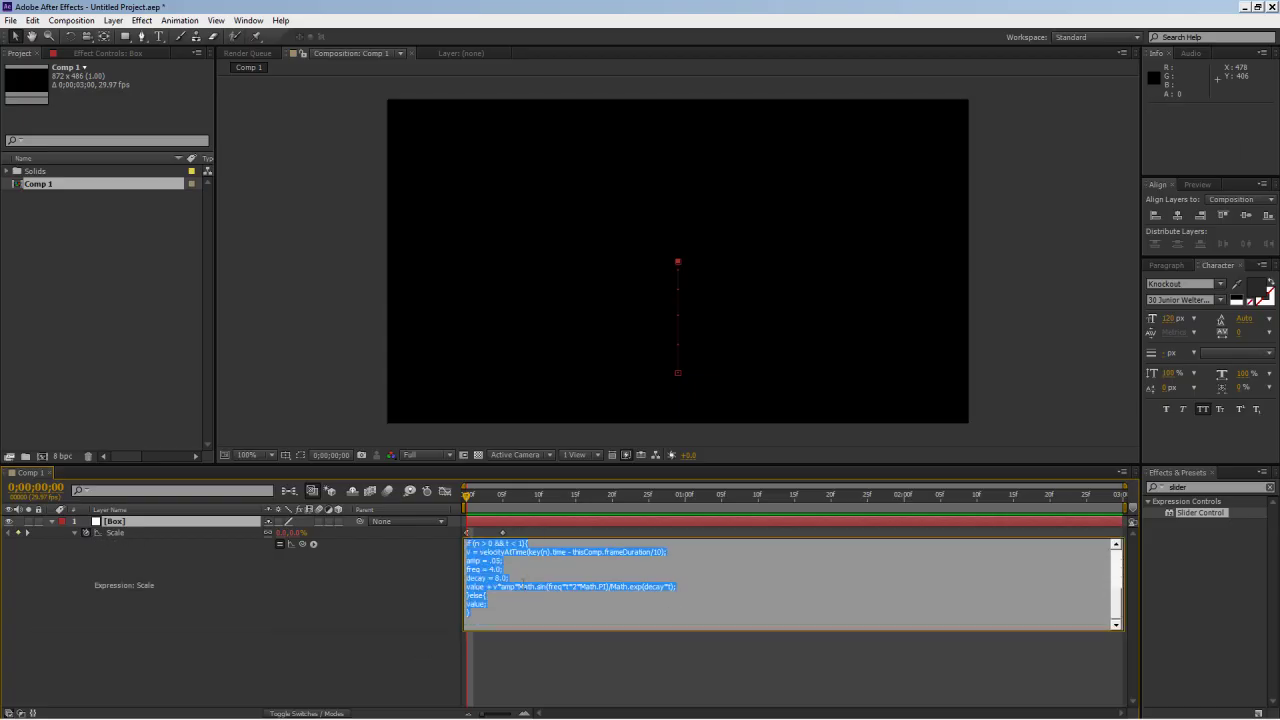
{"action": "left_click_drag", "start_coordinate": [512, 582], "coordinate": [467, 560]}
{"action": "left_click", "coordinate": [522, 578]}
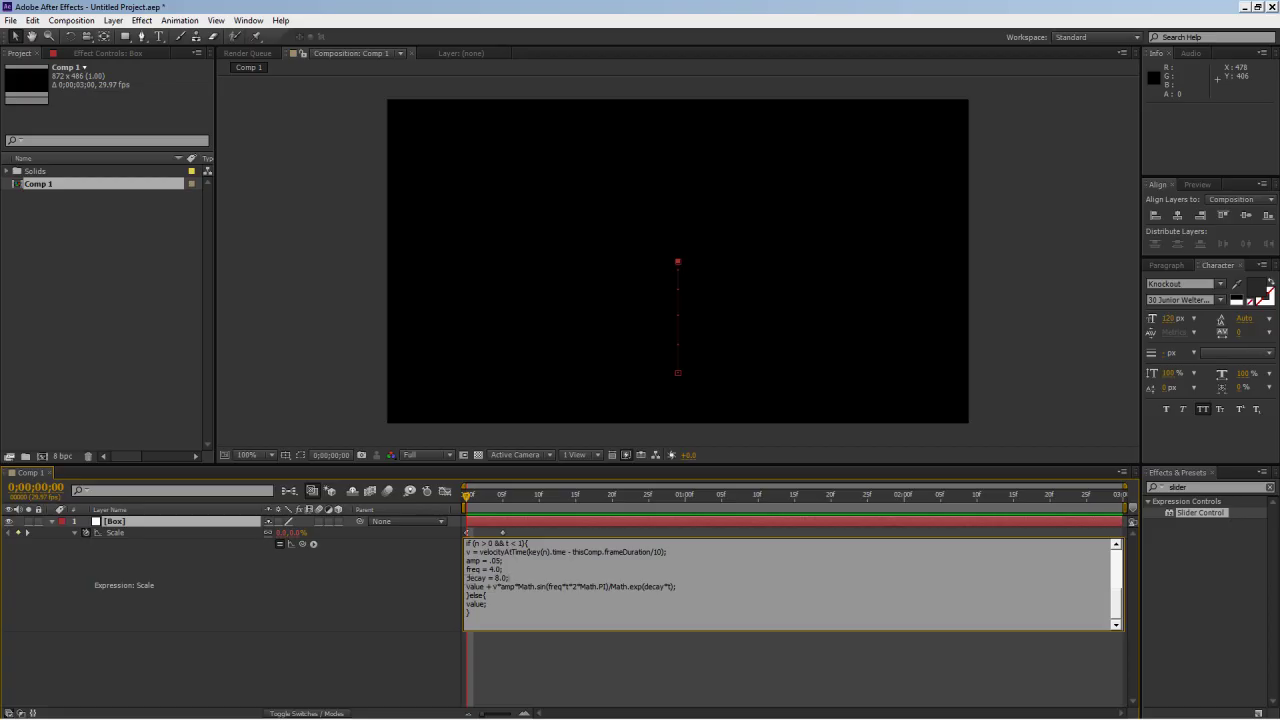
Change the decay value in the Box layer's Scale expression and preview the motion
{"action": "left_click_drag", "start_coordinate": [466, 578], "coordinate": [508, 578]}
{"action": "left_click", "coordinate": [488, 578]}
{"action": "double_click", "coordinate": [497, 578]}
{"action": "left_click", "coordinate": [445, 671]}
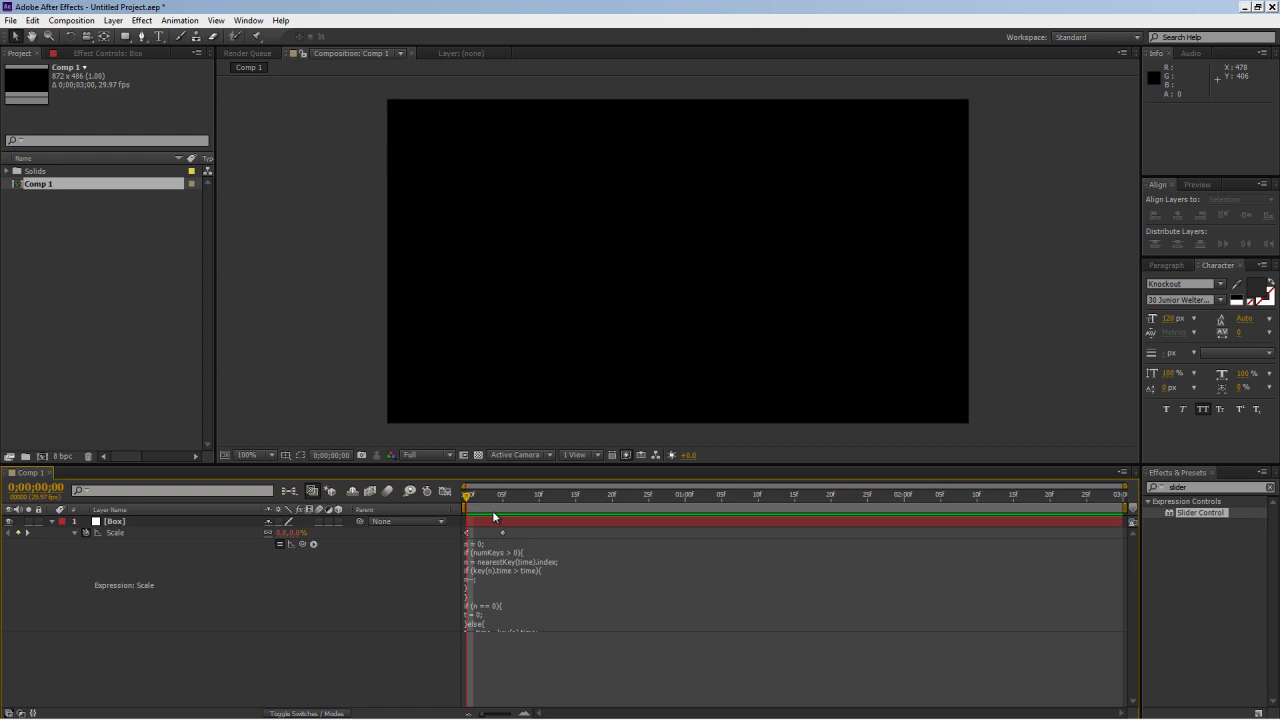
{"action": "key", "text": "KP_0"}
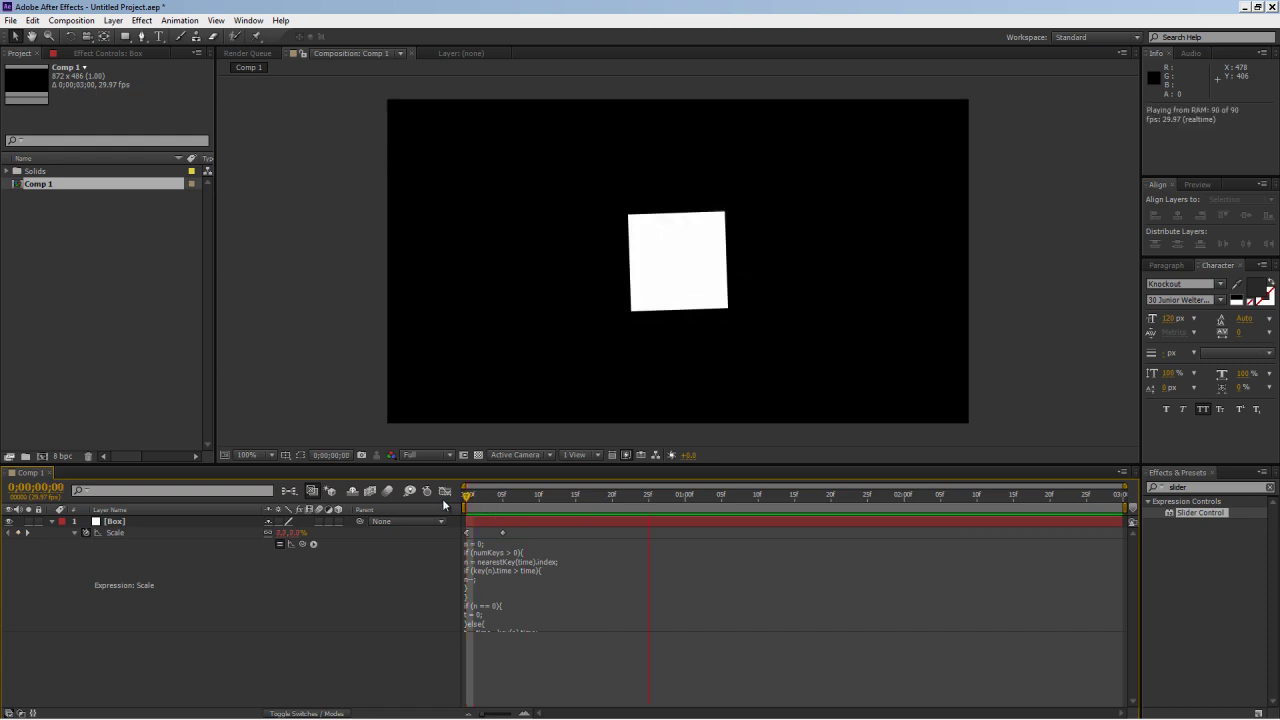
{"action": "key", "text": "KP_0"}
{"action": "left_click", "coordinate": [445, 505]}
Set the decay value in the Box layer's Scale expression to 10.0 and preview the motion
{"action": "left_click", "coordinate": [568, 559]}
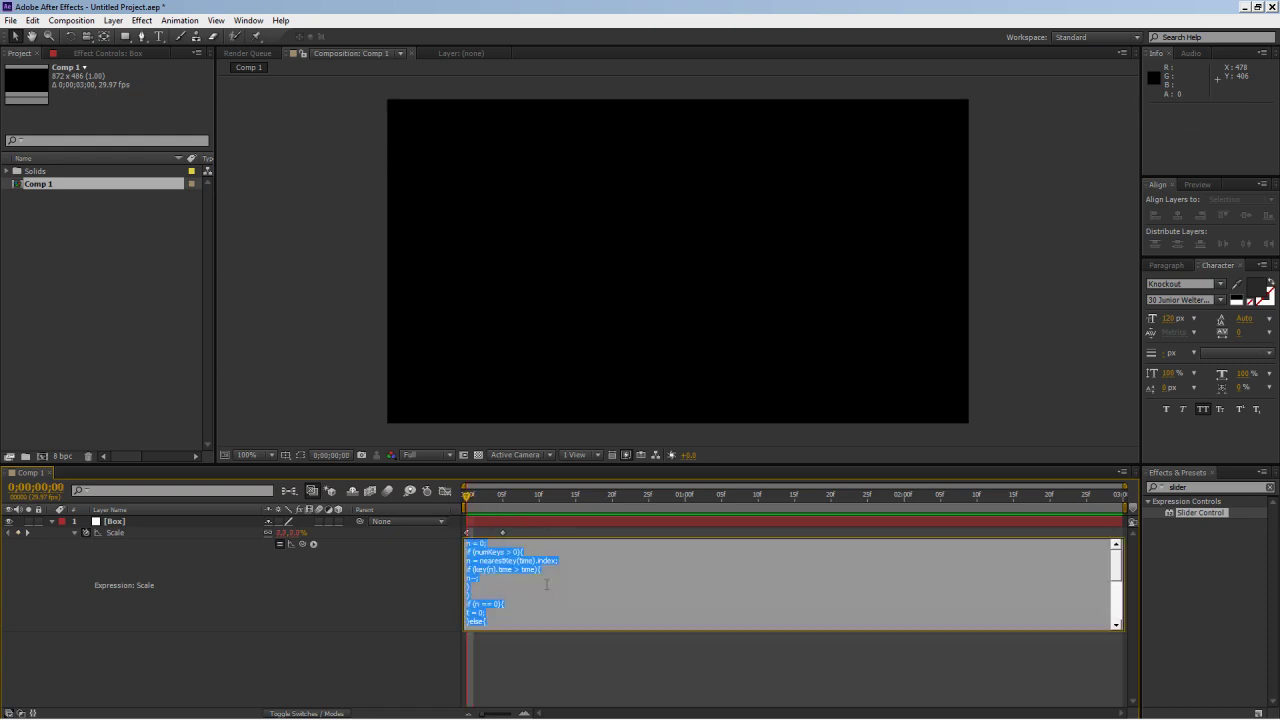
{"action": "left_click", "coordinate": [536, 602]}
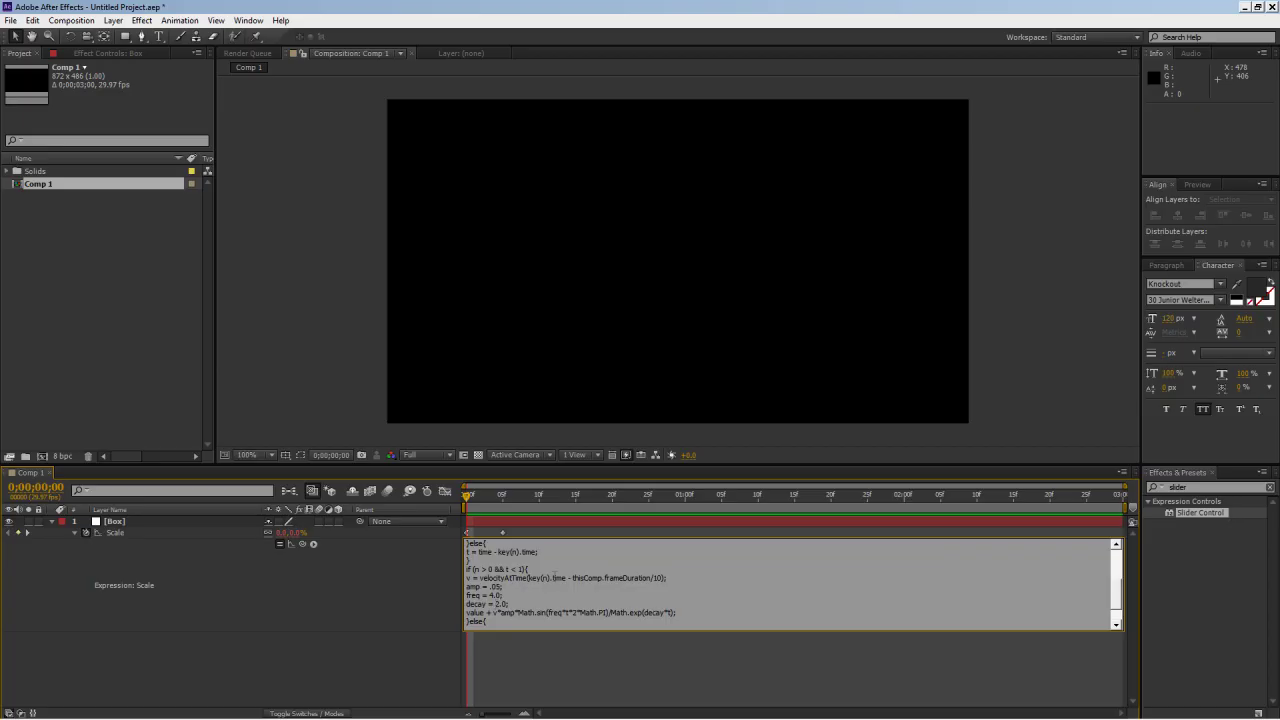
{"action": "type", "text": "10"}
{"action": "left_click", "coordinate": [326, 639]}
{"action": "key", "text": "space"}
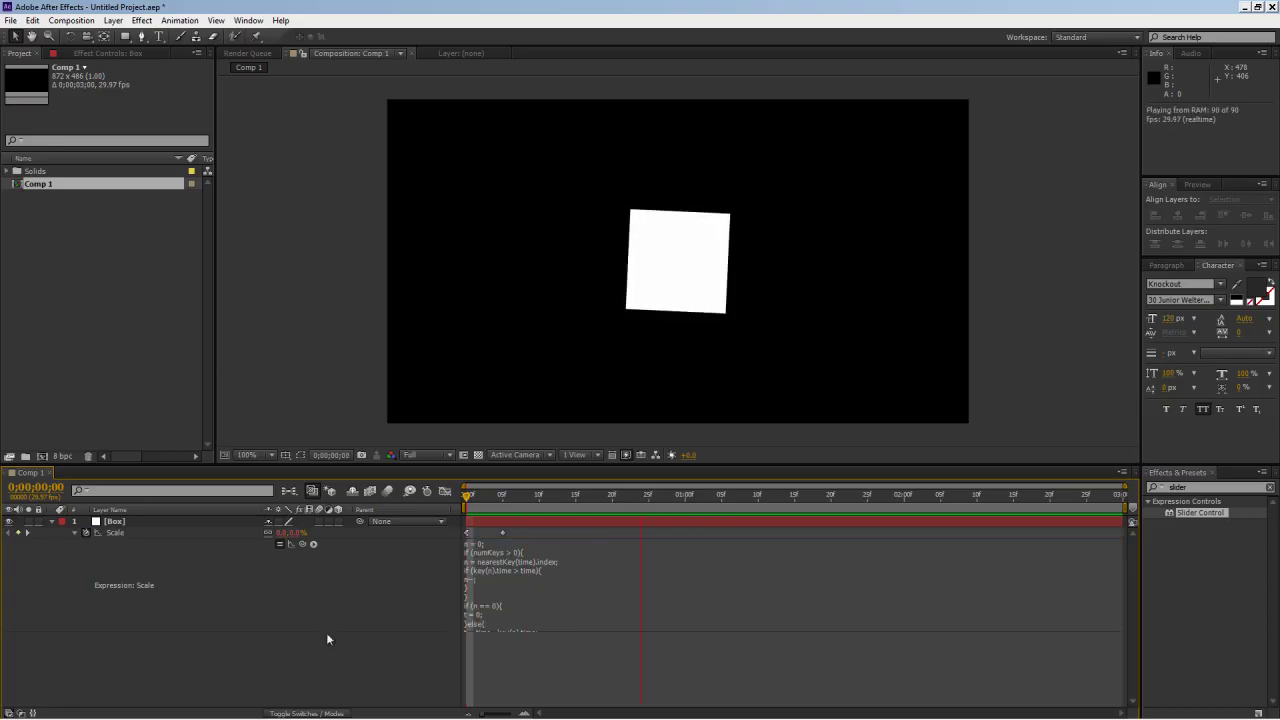
Set the decay value in the Box layer's Scale expression to 8.0
{"action": "left_click", "coordinate": [595, 601]}
{"action": "scroll", "coordinate": [560, 590], "scroll_direction": "down", "scroll_amount": 3}
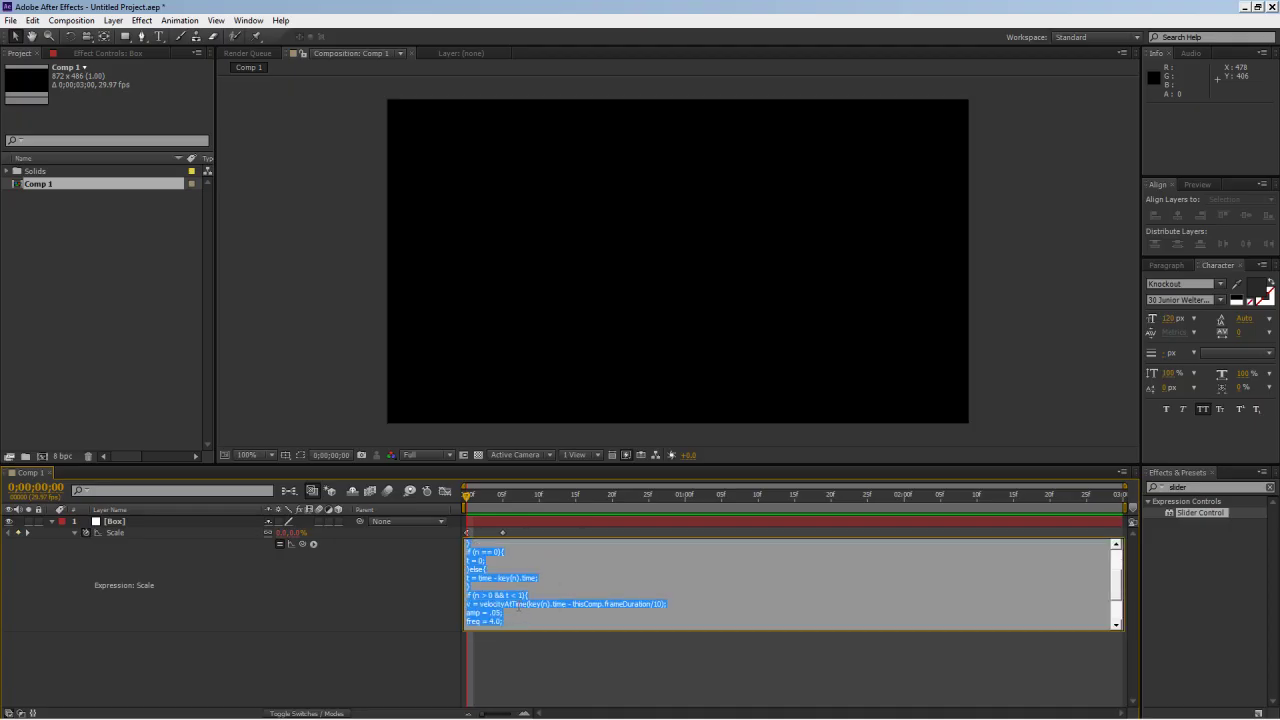
{"action": "left_click", "coordinate": [500, 578]}
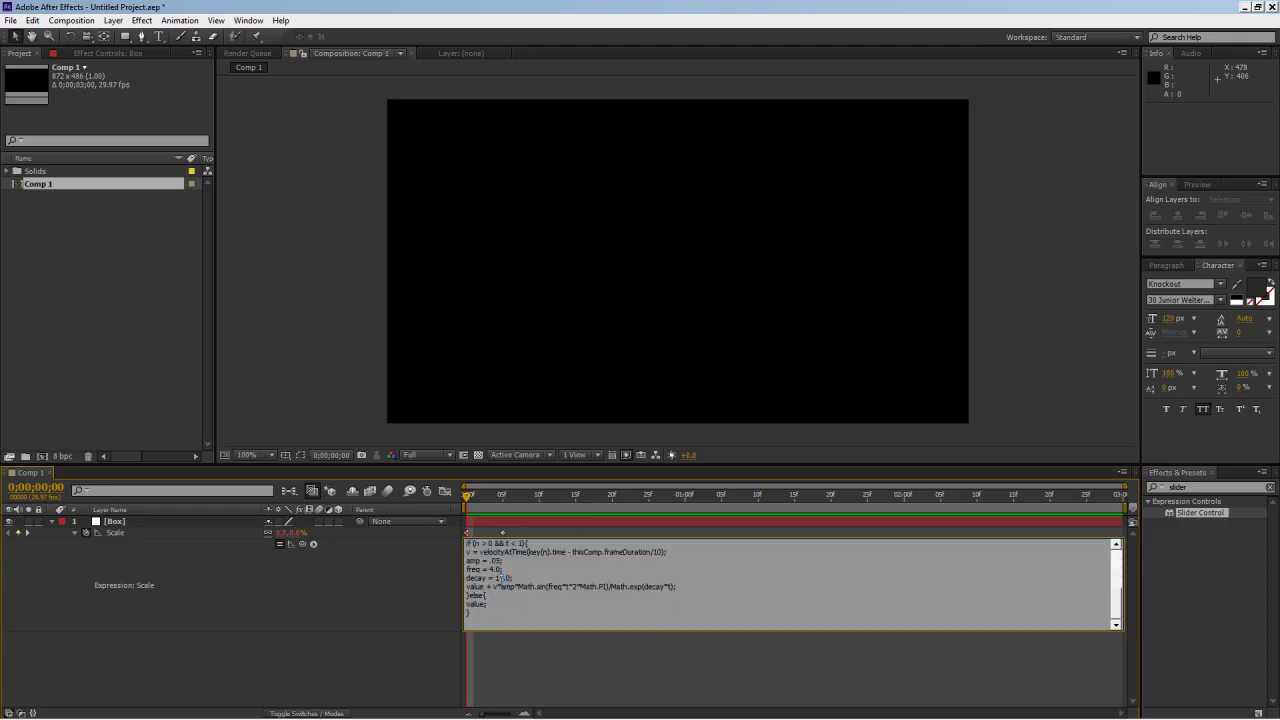
{"action": "type", "text": "98"}
{"action": "key", "text": "BackSpace"}
Set the freq value in the Box layer's Scale expression to 1.0 and preview the slower oscillation
{"action": "left_click", "coordinate": [490, 569]}
{"action": "key", "text": "BackSpace"}
{"action": "type", "text": "2"}
{"action": "type", "text": "1"}
{"action": "left_click", "coordinate": [412, 606]}
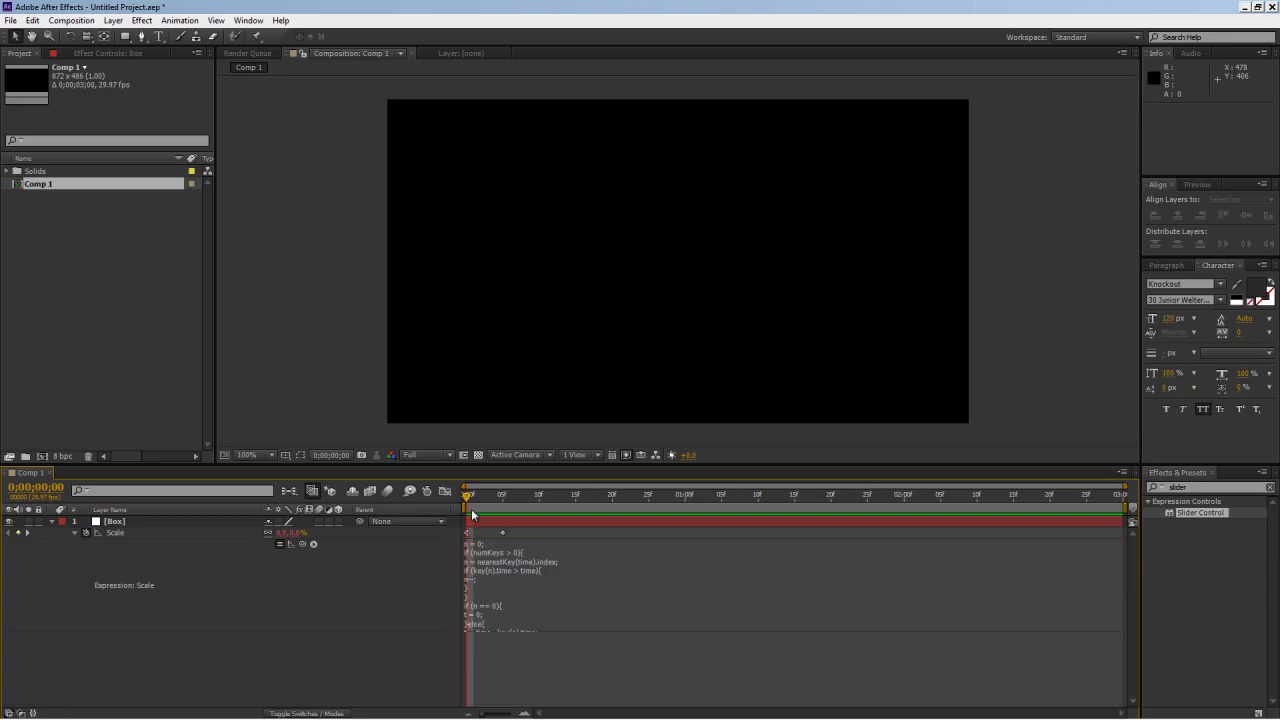
{"action": "key", "text": "space"}
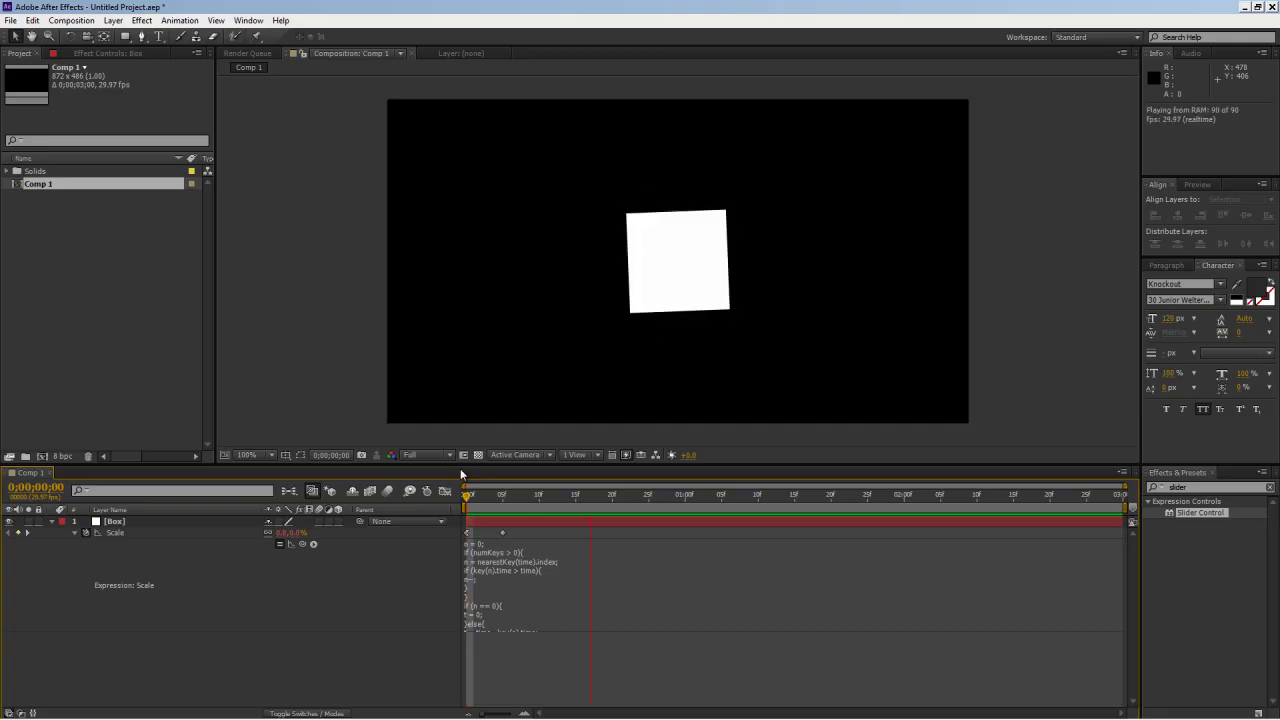
Set the freq value in the Box layer's Scale expression to 8.0 and preview the faster oscillation
{"action": "left_click", "coordinate": [548, 614]}
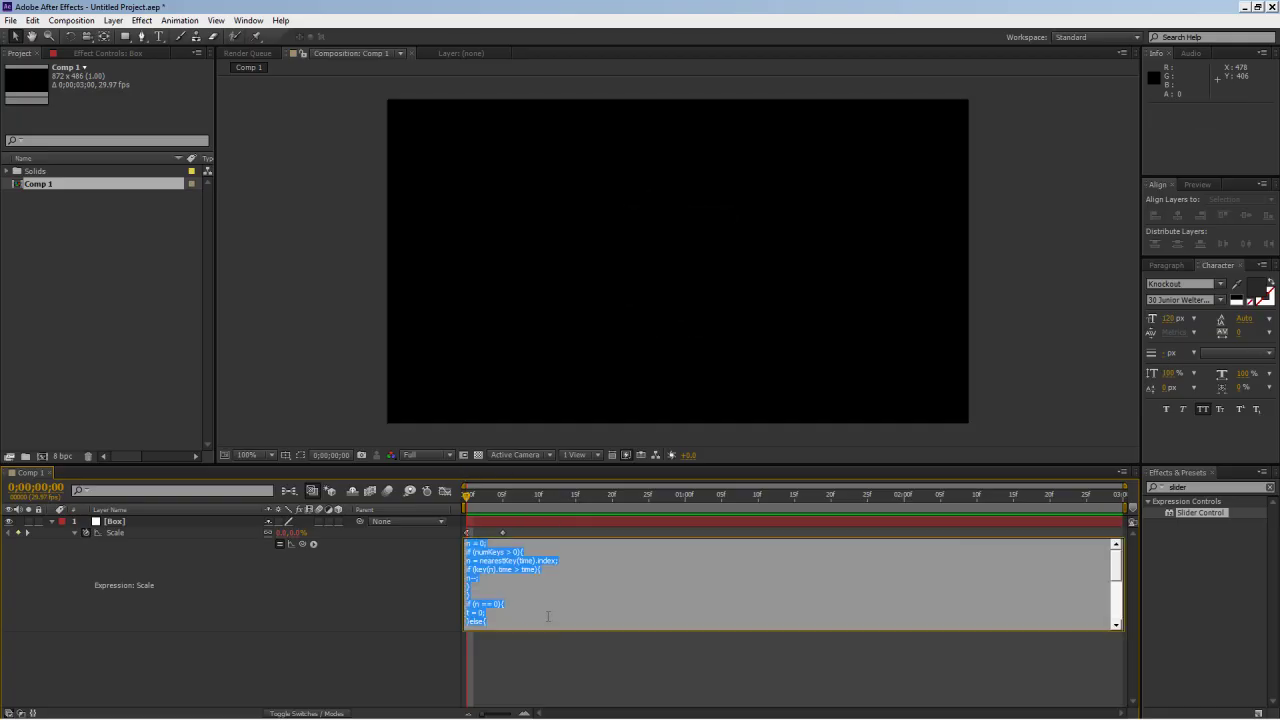
{"action": "scroll", "coordinate": [548, 614], "scroll_direction": "down", "scroll_amount": 2}
{"action": "left_click", "coordinate": [494, 581]}
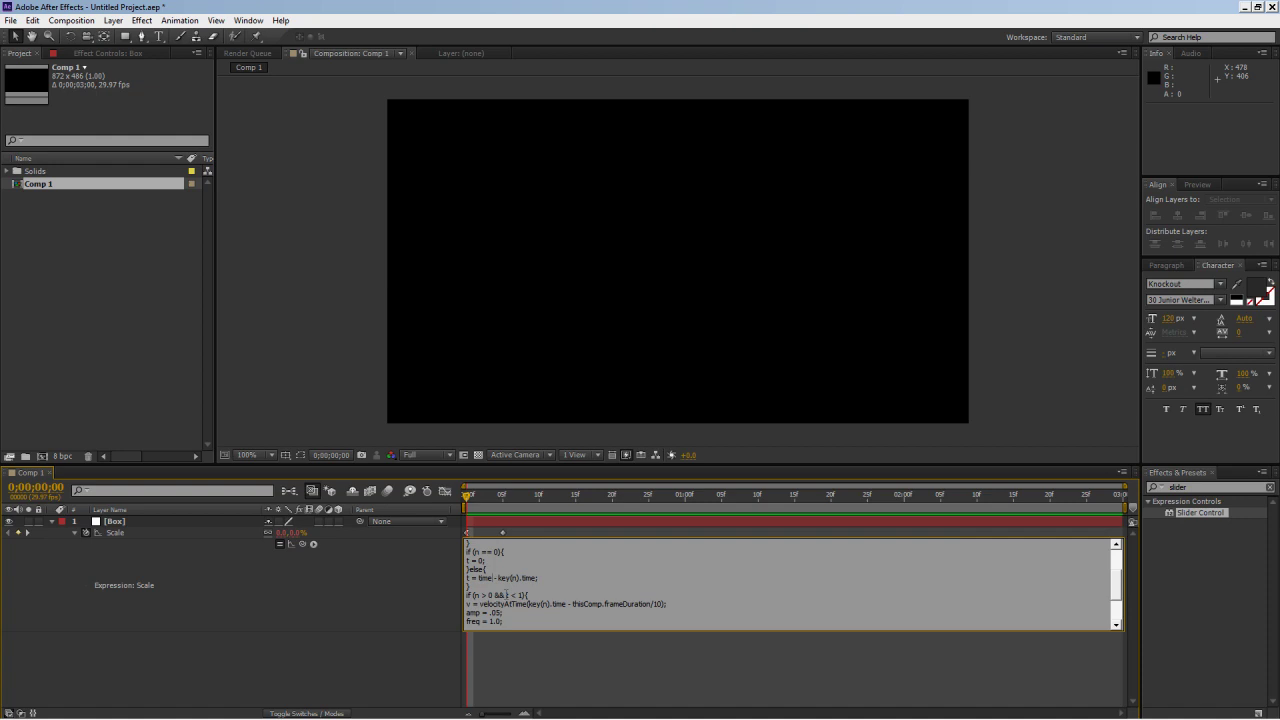
{"action": "double_click", "coordinate": [492, 621]}
{"action": "left_click", "coordinate": [443, 615]}
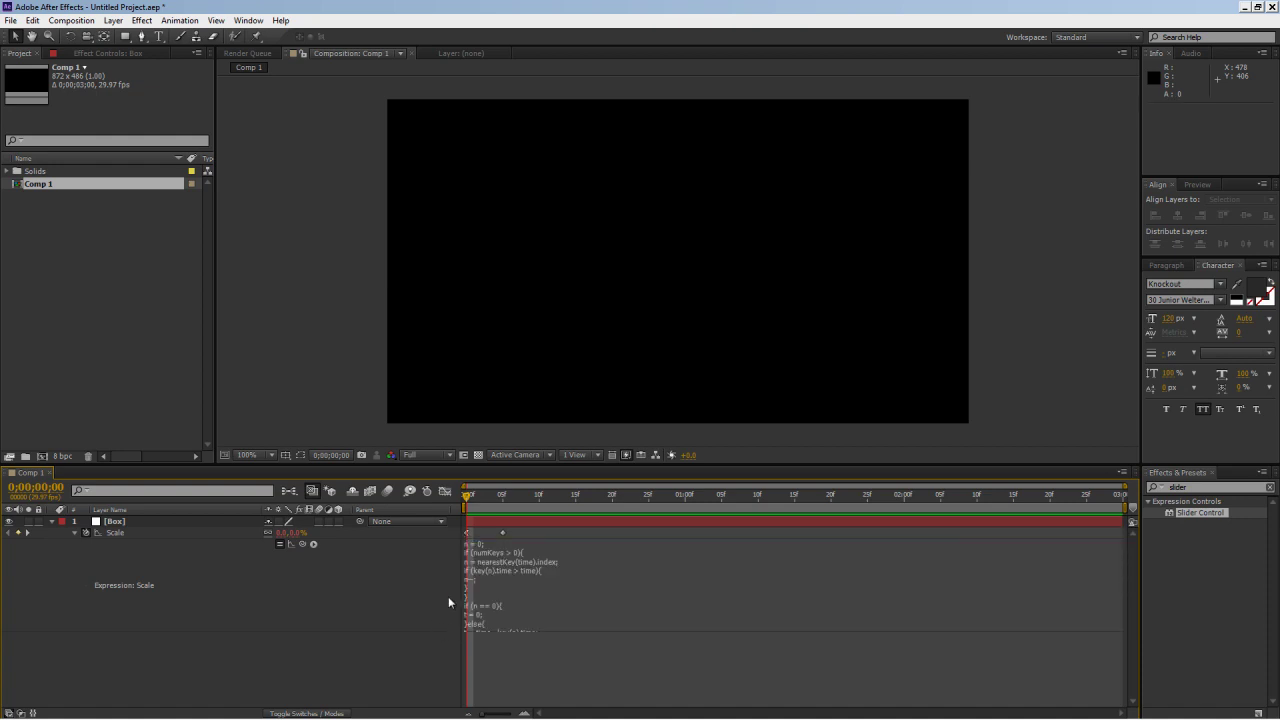
{"action": "key", "text": "space"}
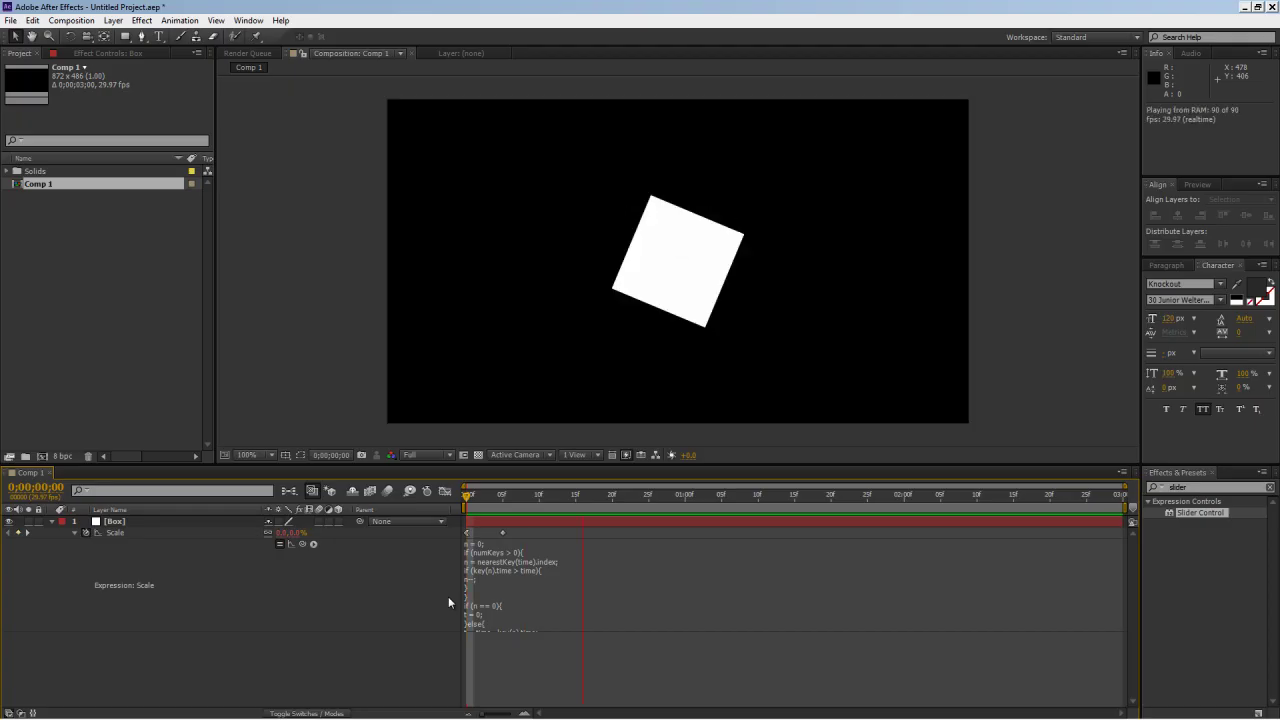
{"action": "key", "text": "space"}
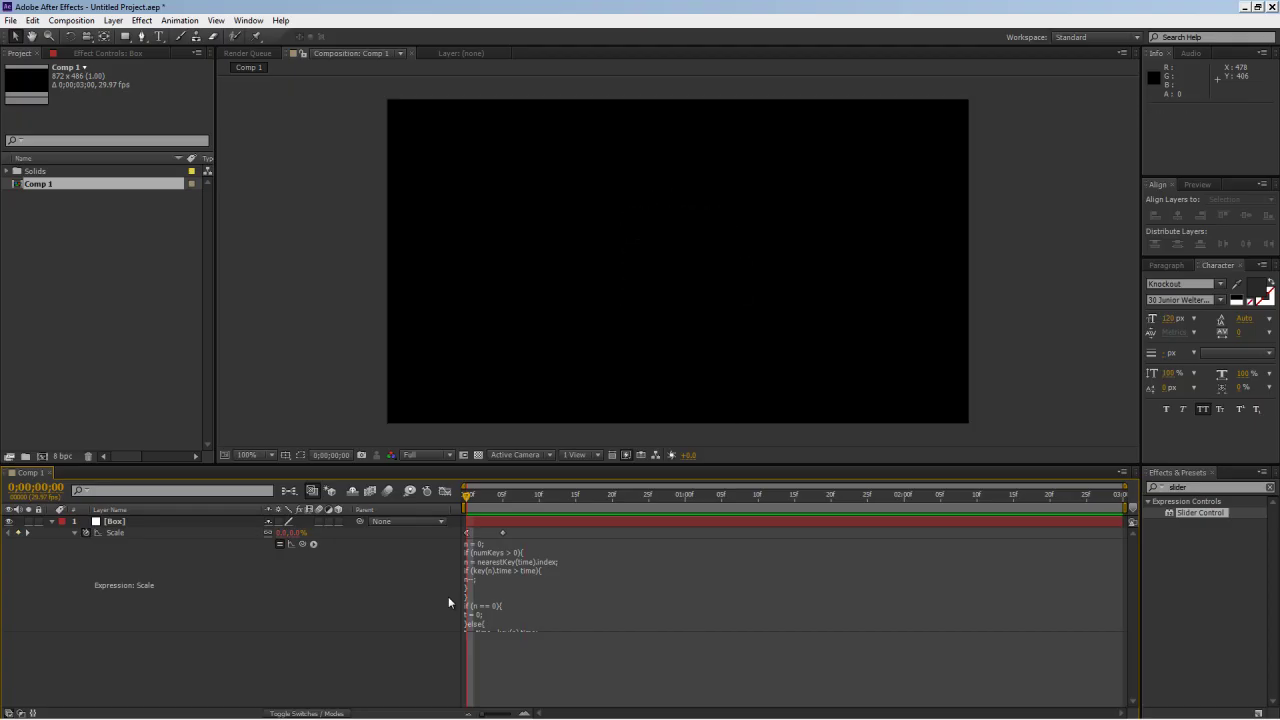
Set the freq value in the Box layer's Scale expression to 4.0
{"action": "left_click", "coordinate": [502, 610]}
{"action": "scroll", "coordinate": [500, 608], "scroll_direction": "down", "scroll_amount": 3}
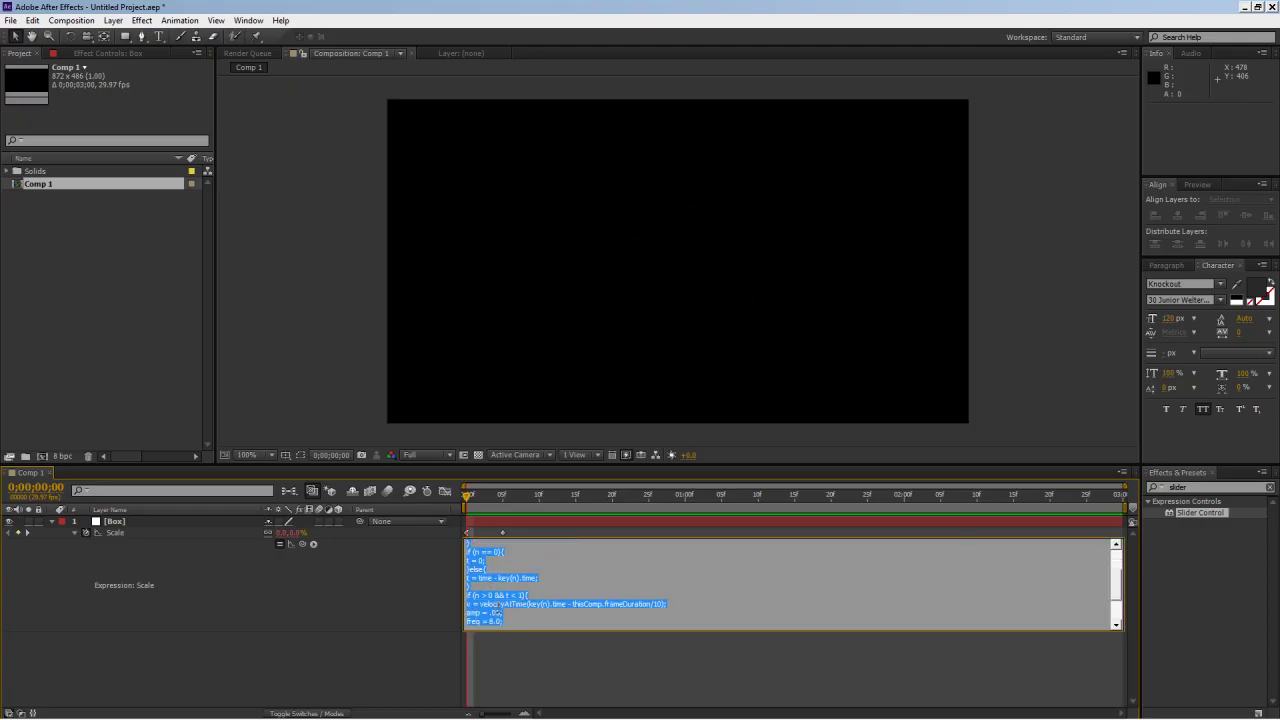
{"action": "scroll", "coordinate": [500, 605], "scroll_direction": "down", "scroll_amount": 1}
{"action": "double_click", "coordinate": [493, 595]}
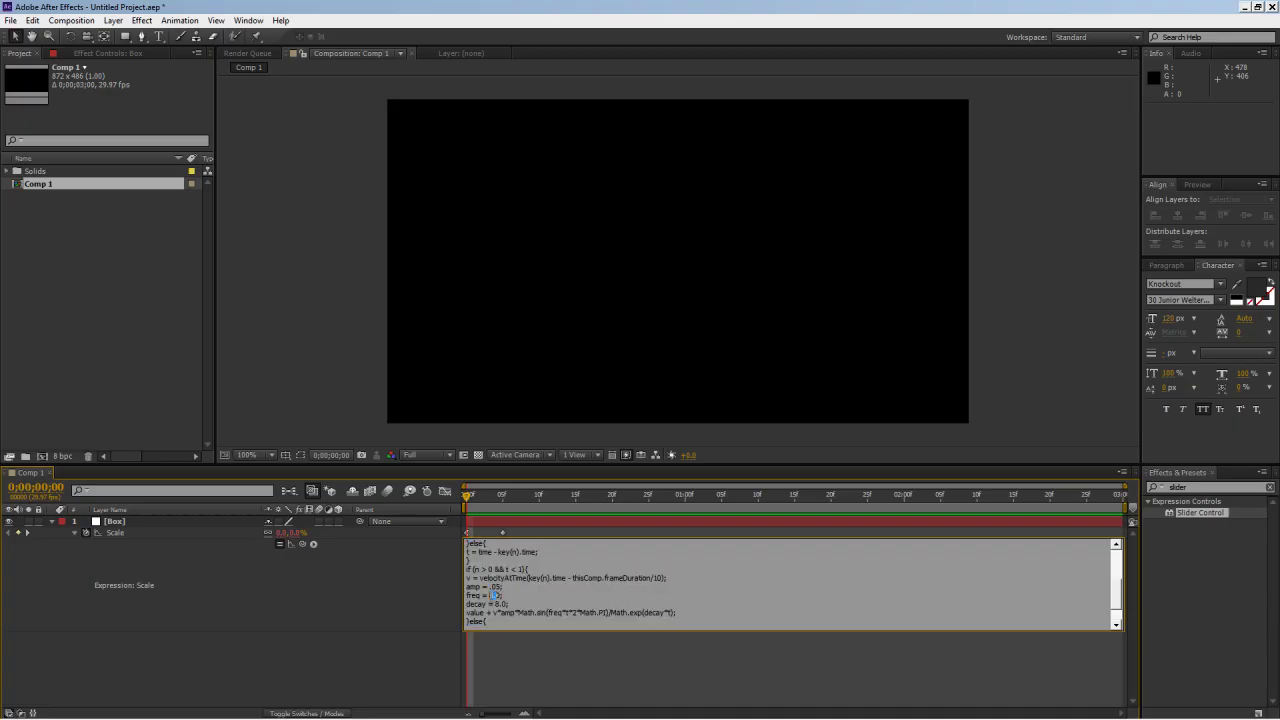
{"action": "type", "text": "4."}
{"action": "left_click", "coordinate": [452, 631]}
Increase the amp value in the Box layer's Scale expression, then scrub and play the animation to check the overshoot
{"action": "left_click", "coordinate": [538, 599]}
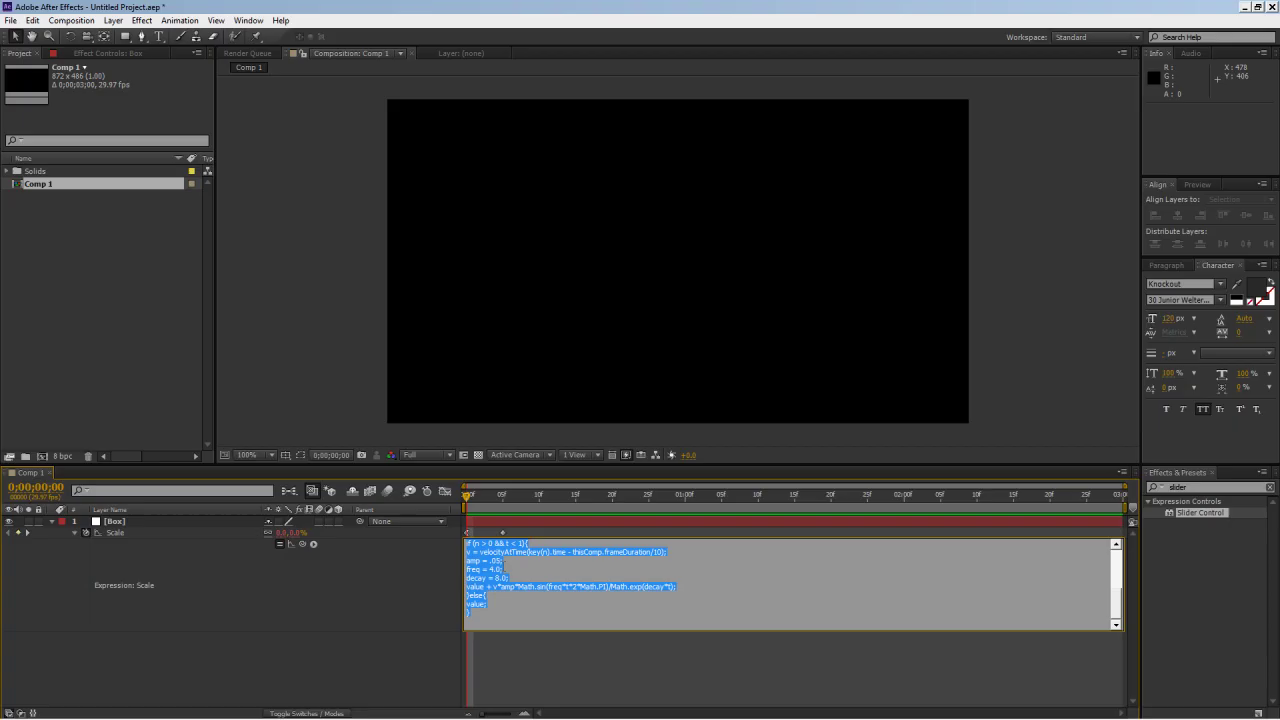
{"action": "left_click", "coordinate": [501, 561]}
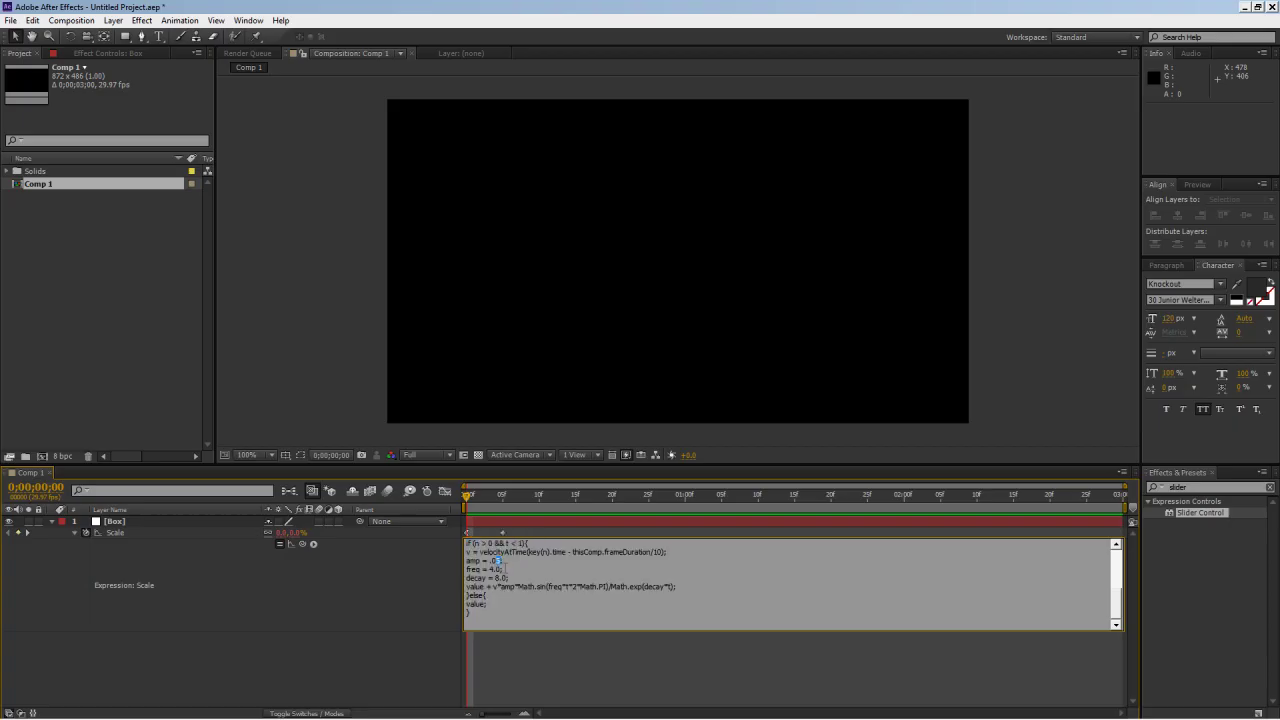
{"action": "key", "text": "BackSpace"}
{"action": "left_click", "coordinate": [384, 634]}
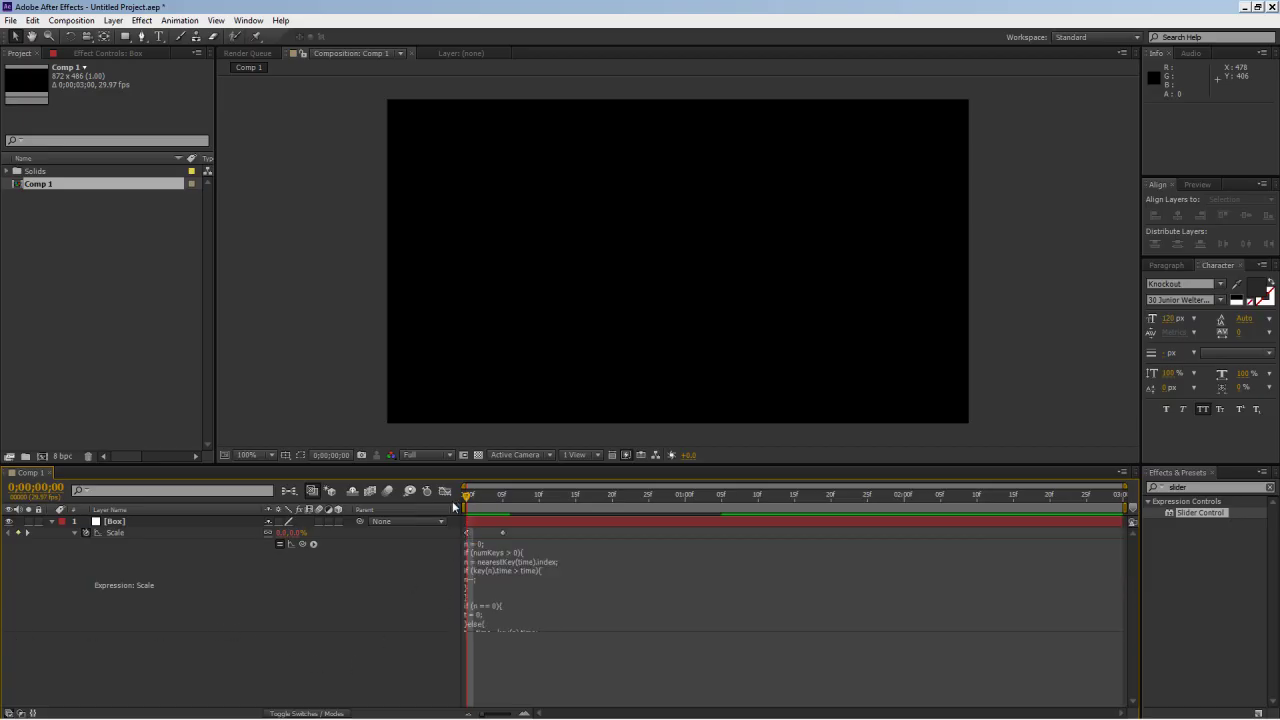
{"action": "key", "text": "space"}
{"action": "left_click_drag", "start_coordinate": [468, 497], "coordinate": [528, 502]}
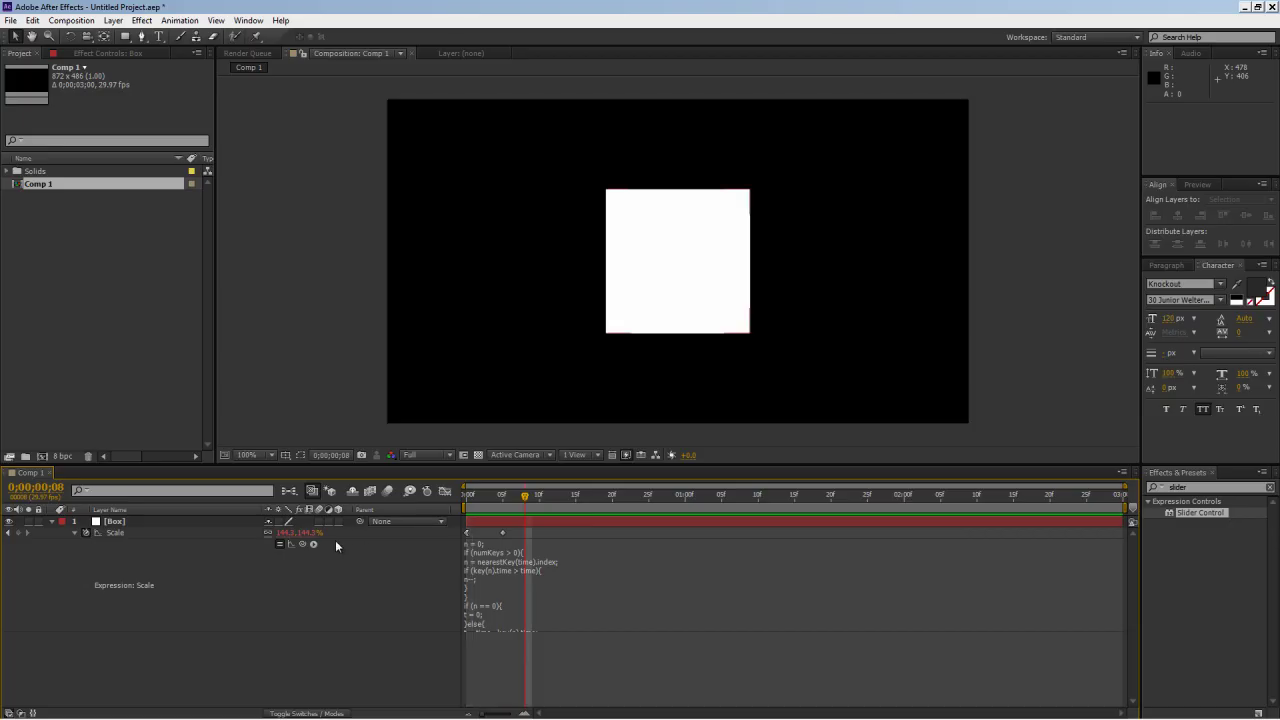
{"action": "key", "text": "Home"}
{"action": "key", "text": "space"}
{"action": "key", "text": "space"}
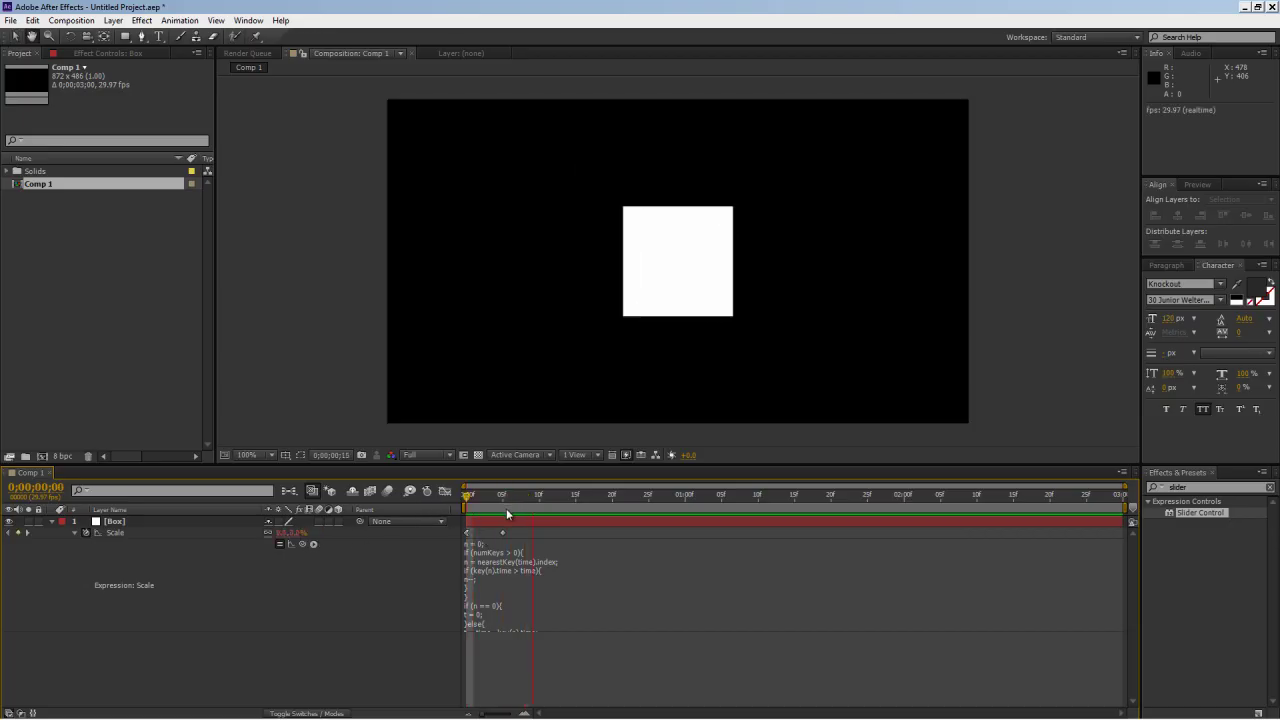
Set the amp value in the Box layer's Scale expression to .01 and preview the motion from the first frame
{"action": "left_click", "coordinate": [514, 574]}
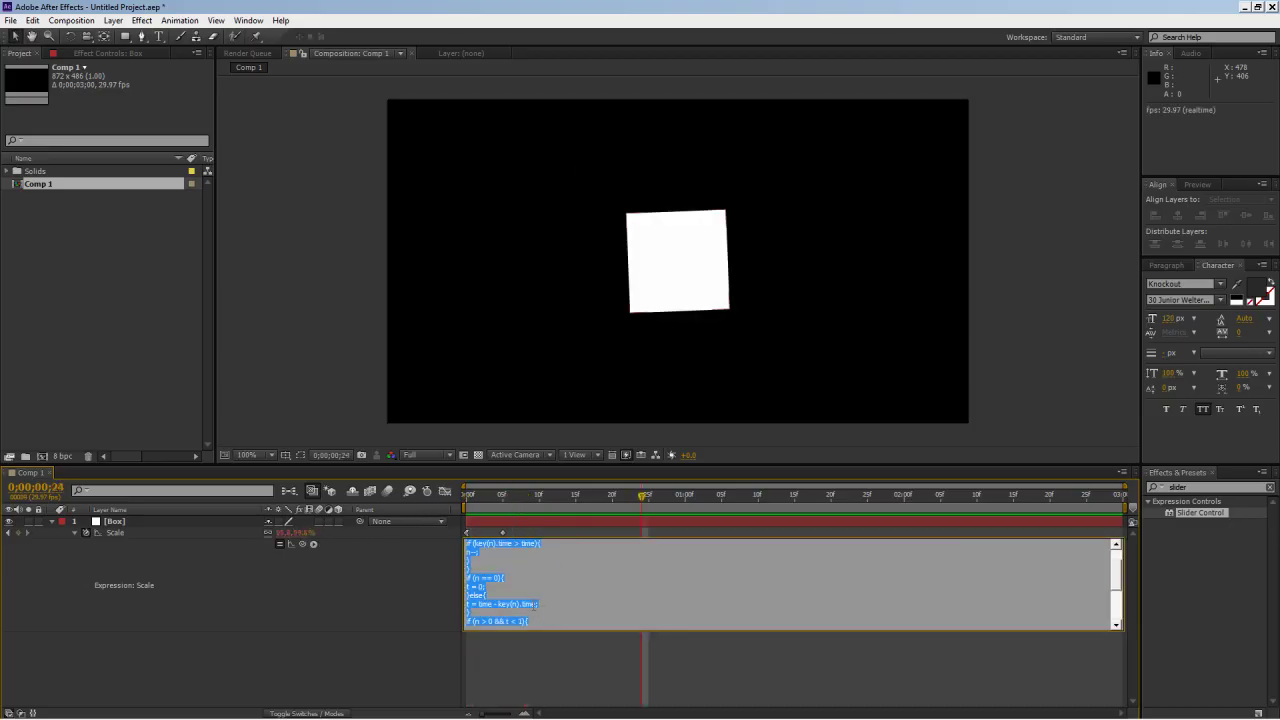
{"action": "scroll", "coordinate": [790, 584], "scroll_direction": "down", "scroll_amount": 1}
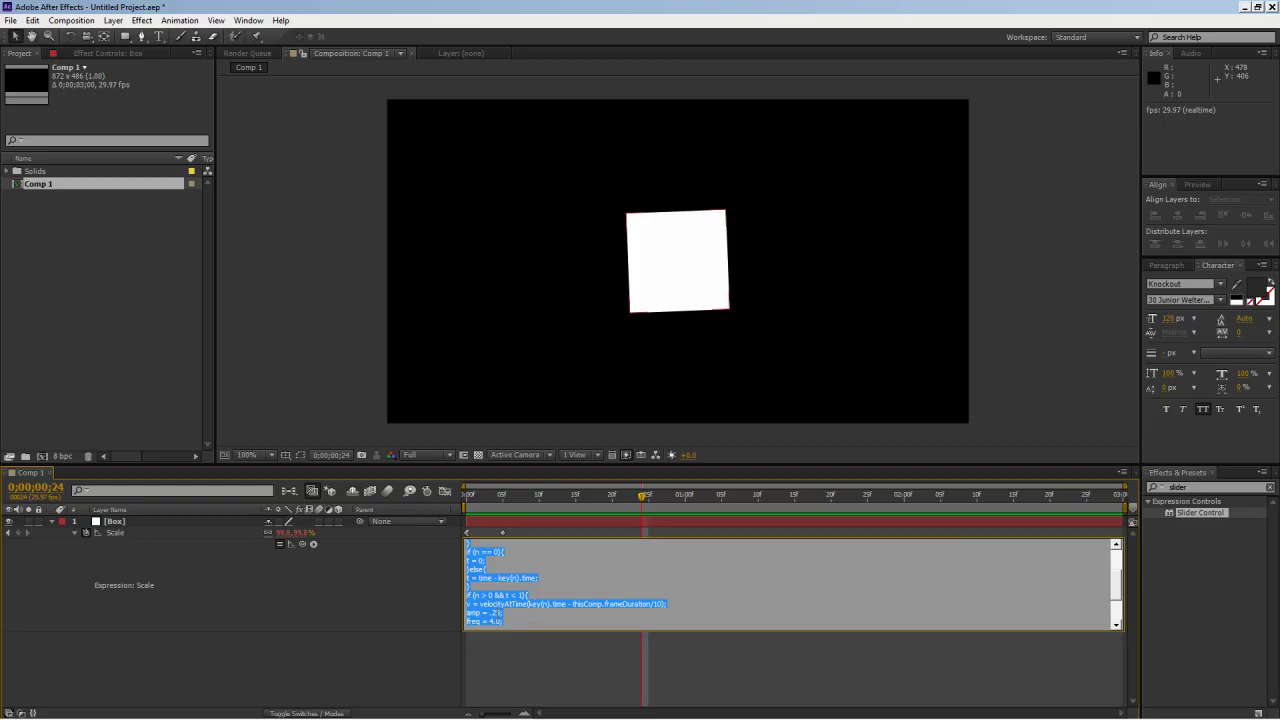
{"action": "left_click", "coordinate": [497, 613]}
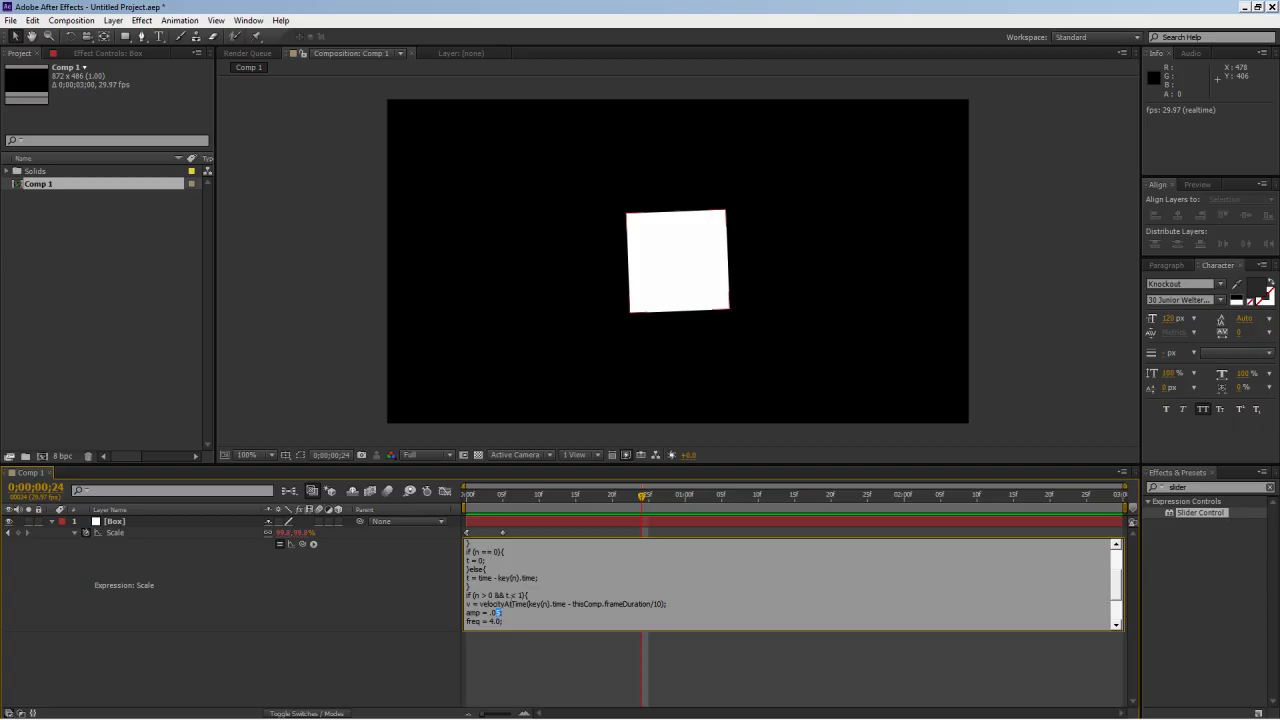
{"action": "type", "text": "1"}
{"action": "left_click", "coordinate": [396, 650]}
{"action": "key", "text": "space"}
{"action": "key", "text": "KP_0"}
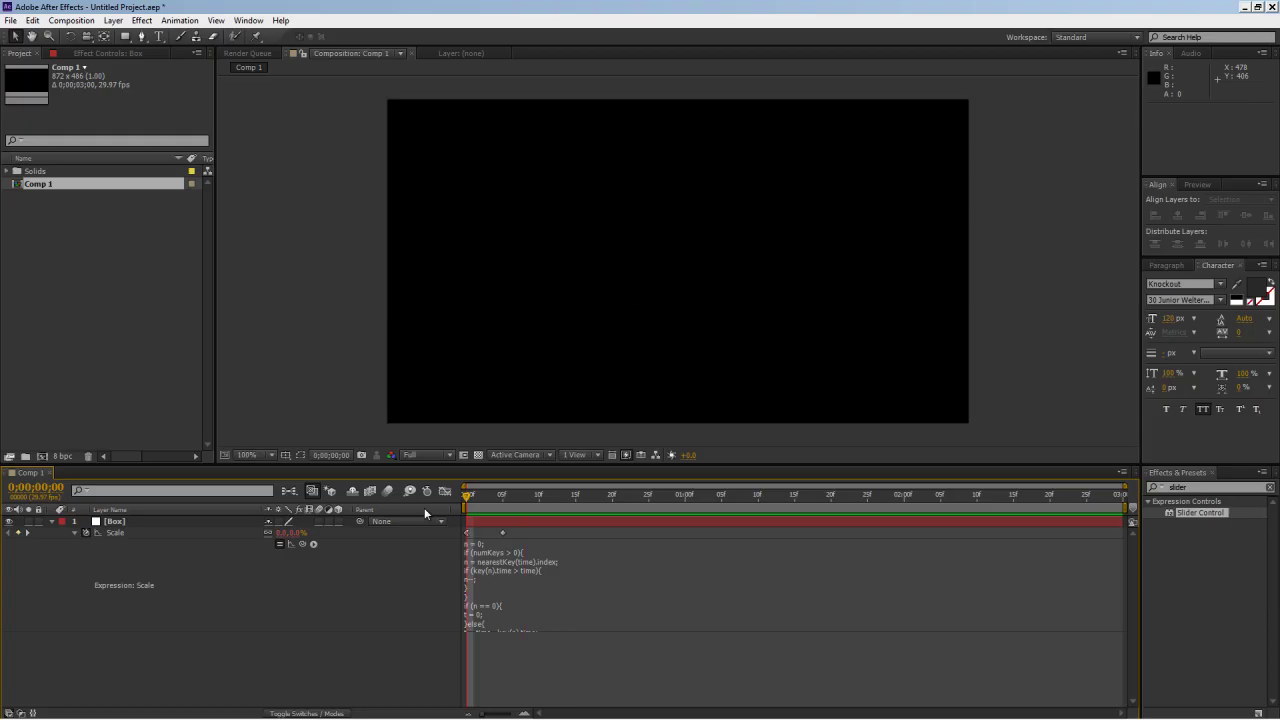
Set the amp value in the Box layer's Scale expression to .05 and preview the motion
{"action": "left_click", "coordinate": [546, 583]}
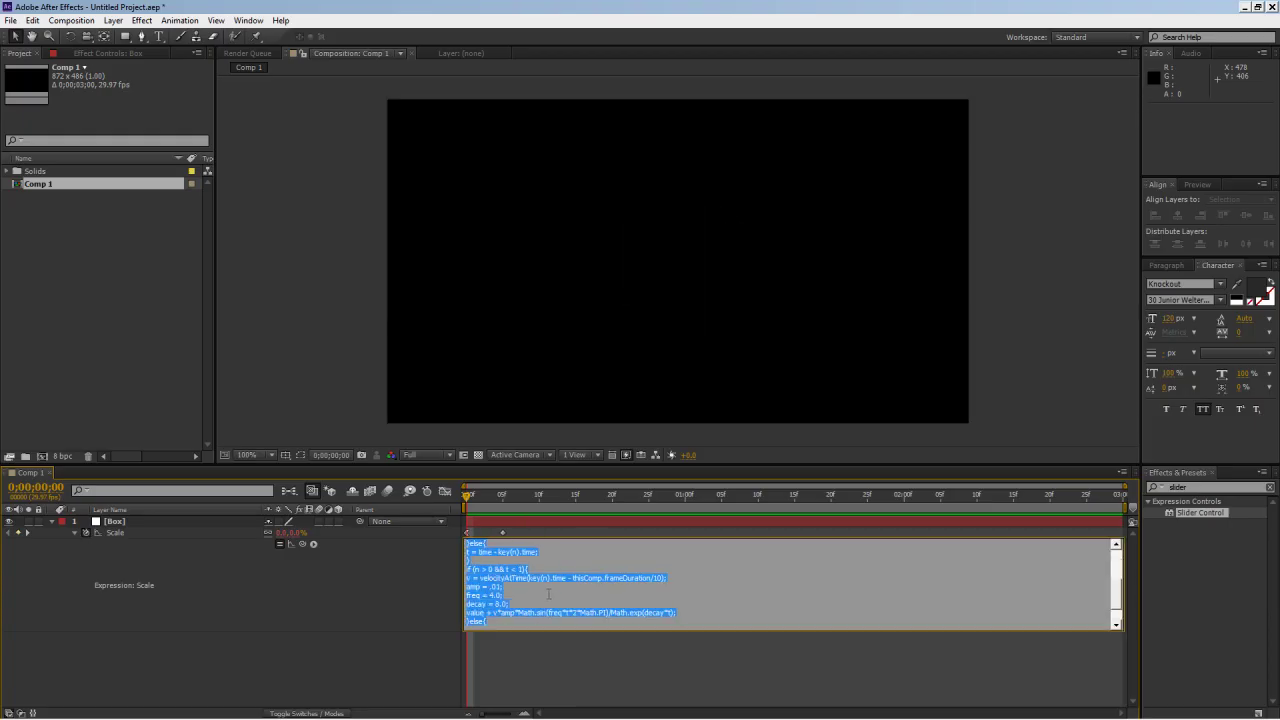
{"action": "left_click", "coordinate": [500, 586]}
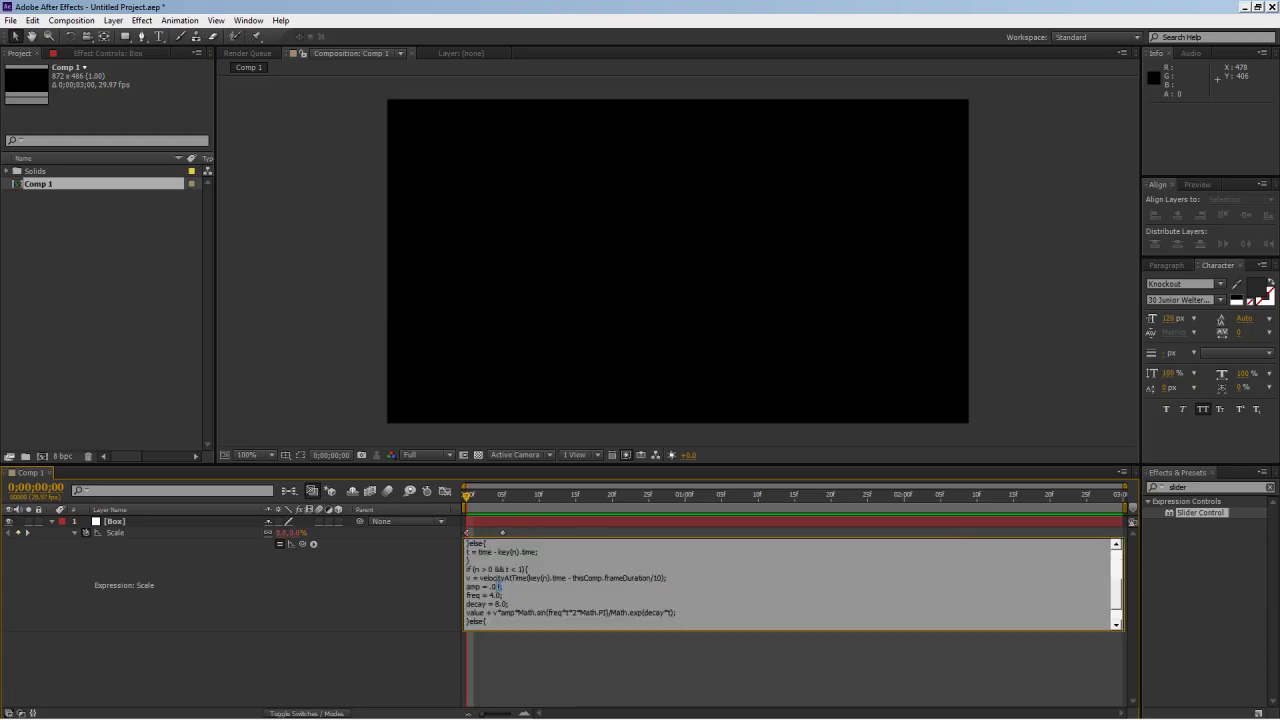
{"action": "left_click", "coordinate": [405, 626]}
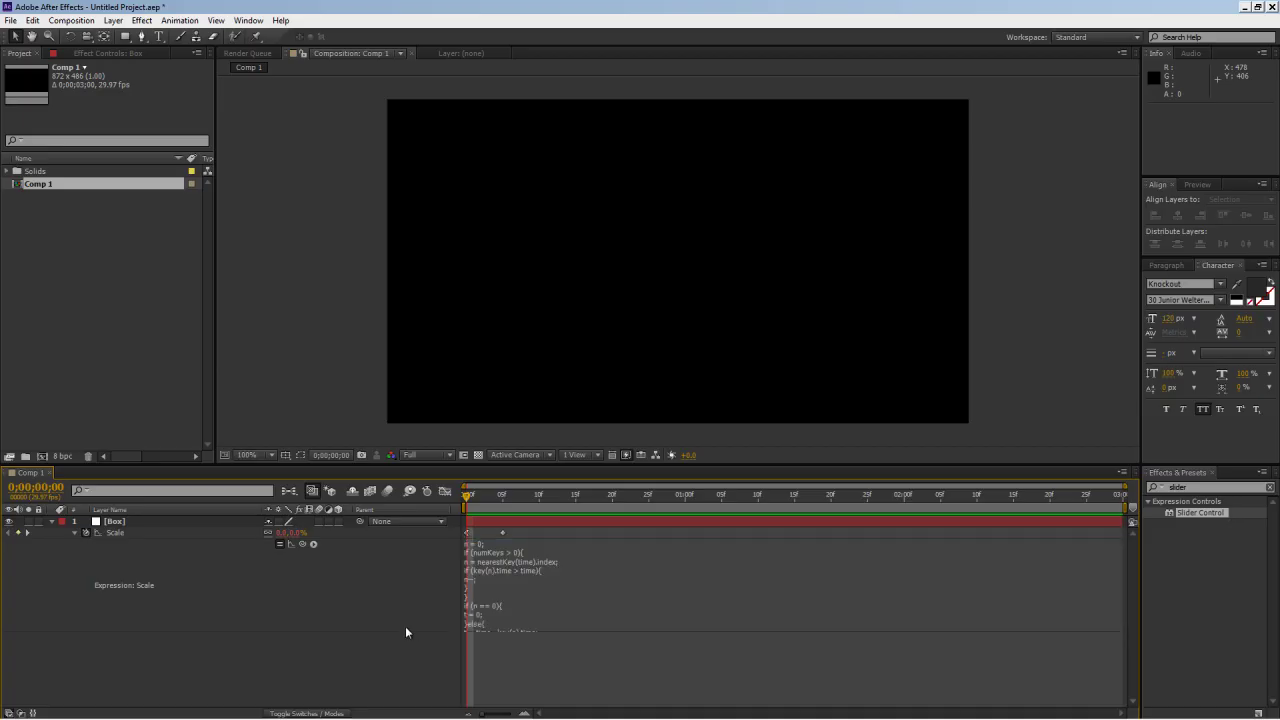
{"action": "key", "text": "space"}
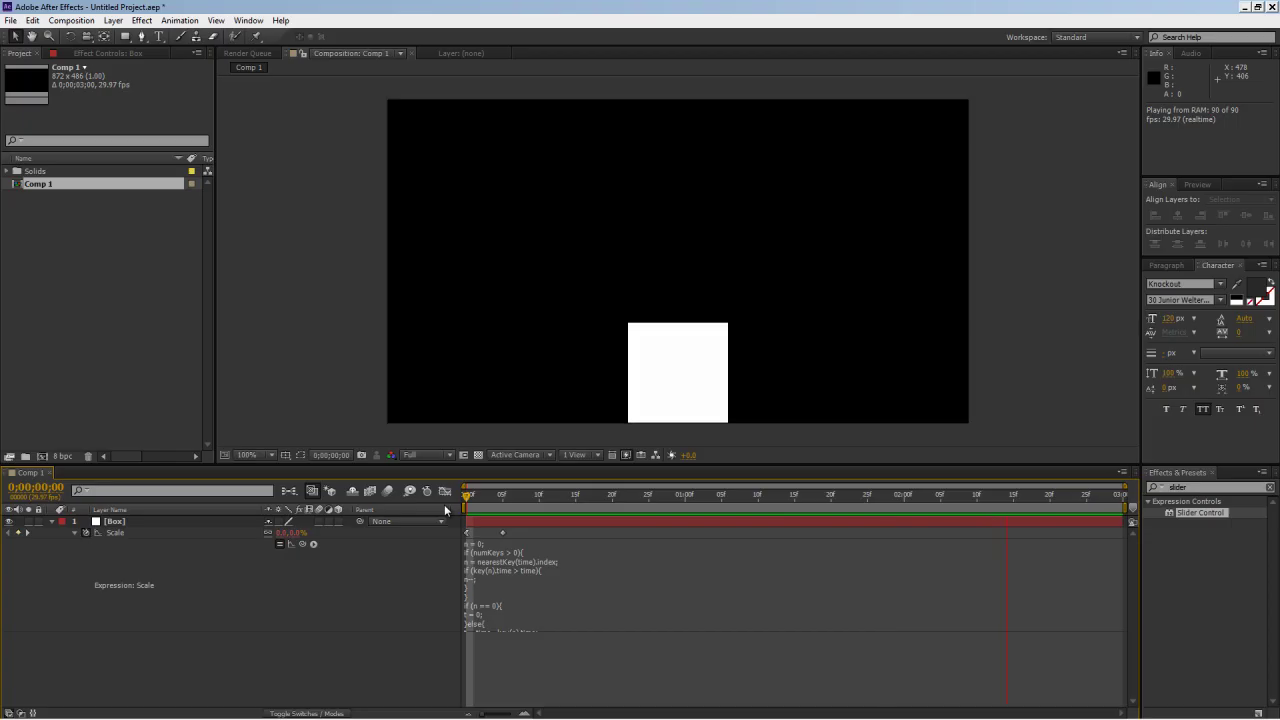
{"action": "key", "text": "space"}
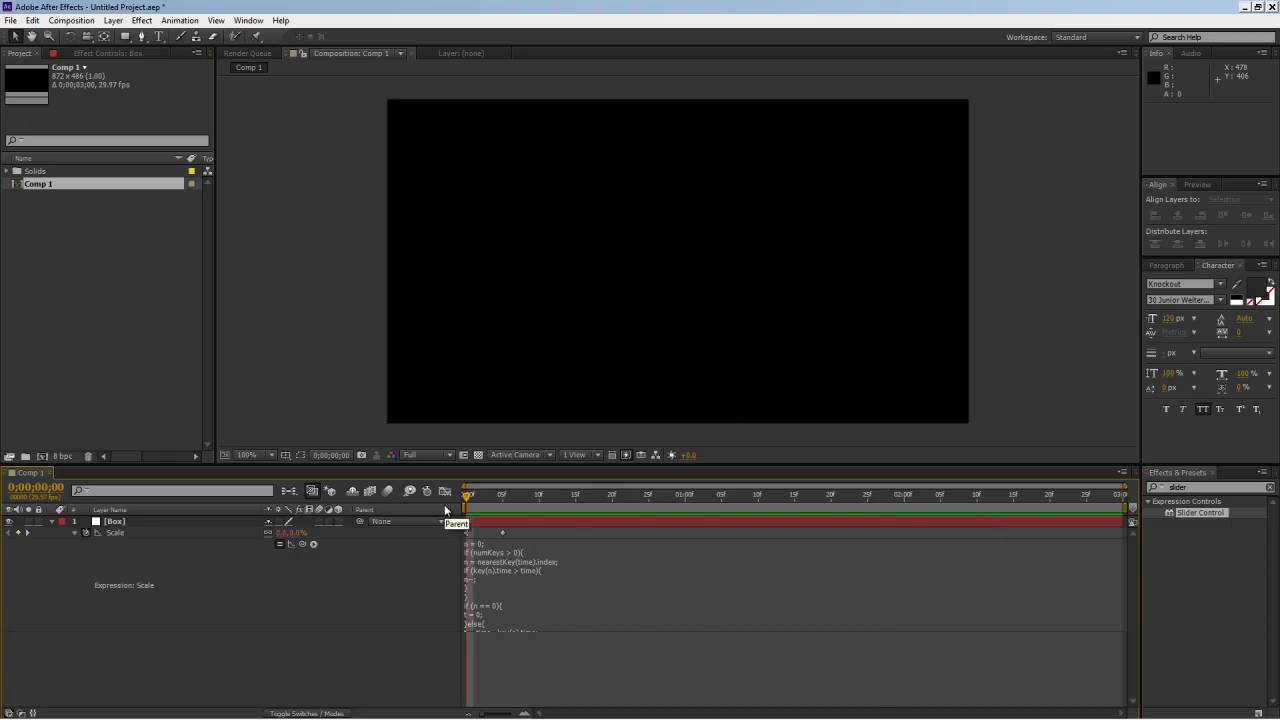
Add a Slider Control expression effect to the Box layer for driving values in its Scale expression
{"action": "left_click", "coordinate": [597, 590]}
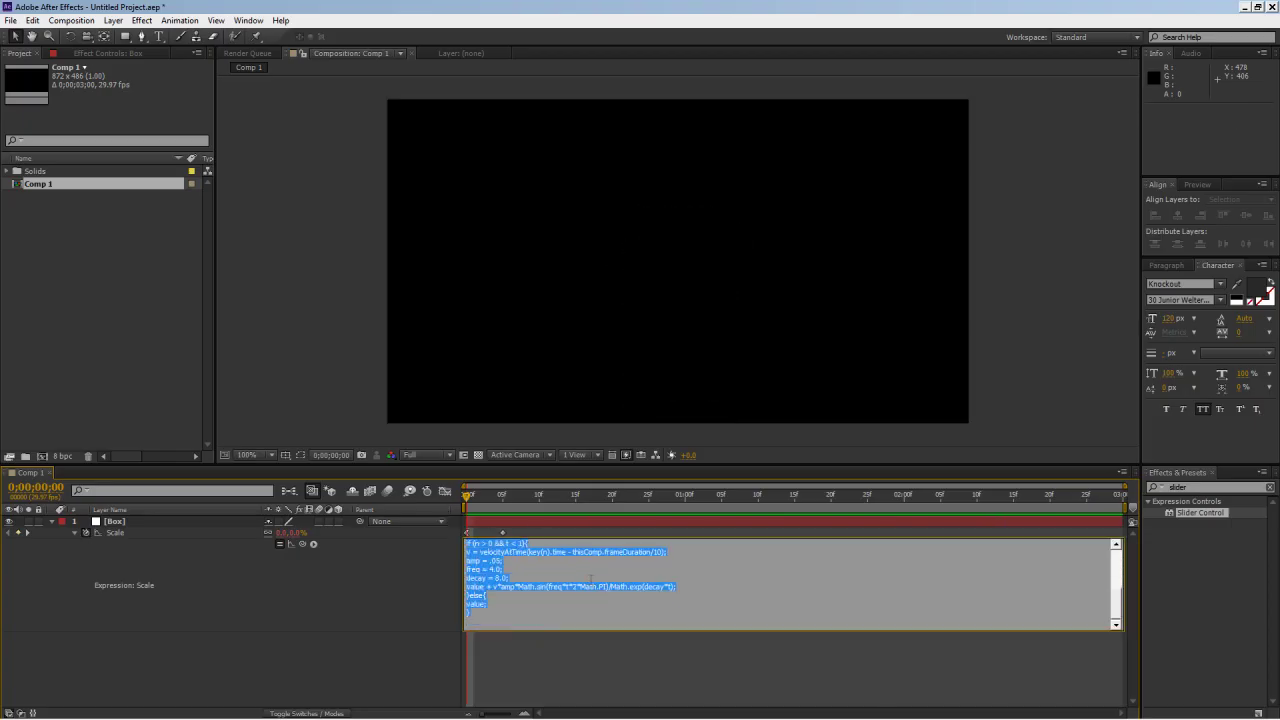
{"action": "left_click", "coordinate": [529, 577]}
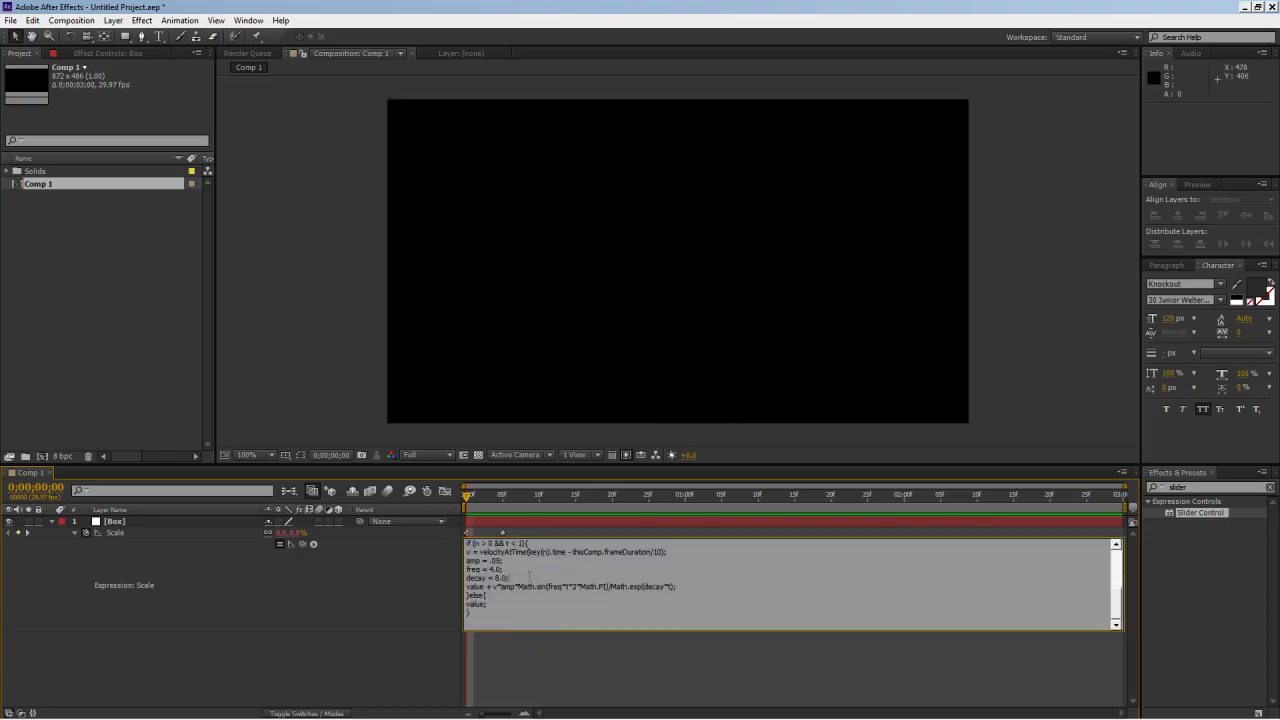
{"action": "left_click", "coordinate": [1185, 487]}
{"action": "type", "text": "slider"}
{"action": "left_click_drag", "start_coordinate": [1200, 512], "coordinate": [124, 531]}
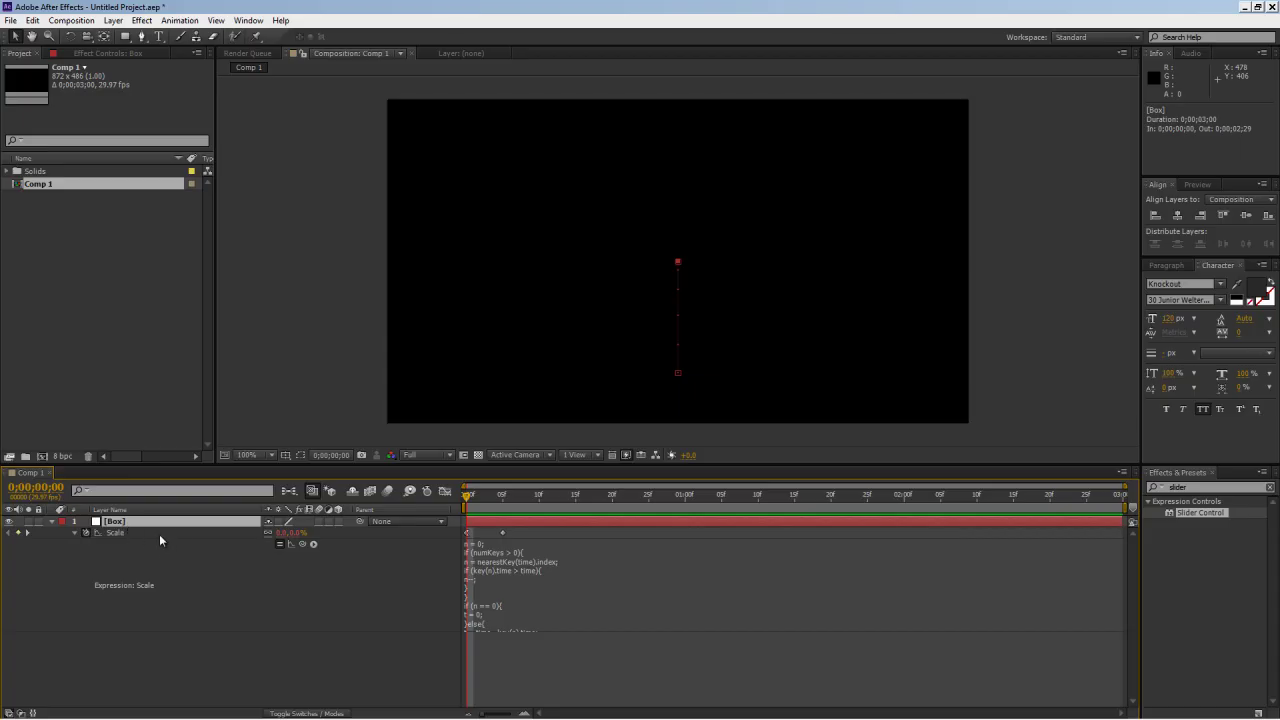
{"action": "left_click", "coordinate": [141, 20]}
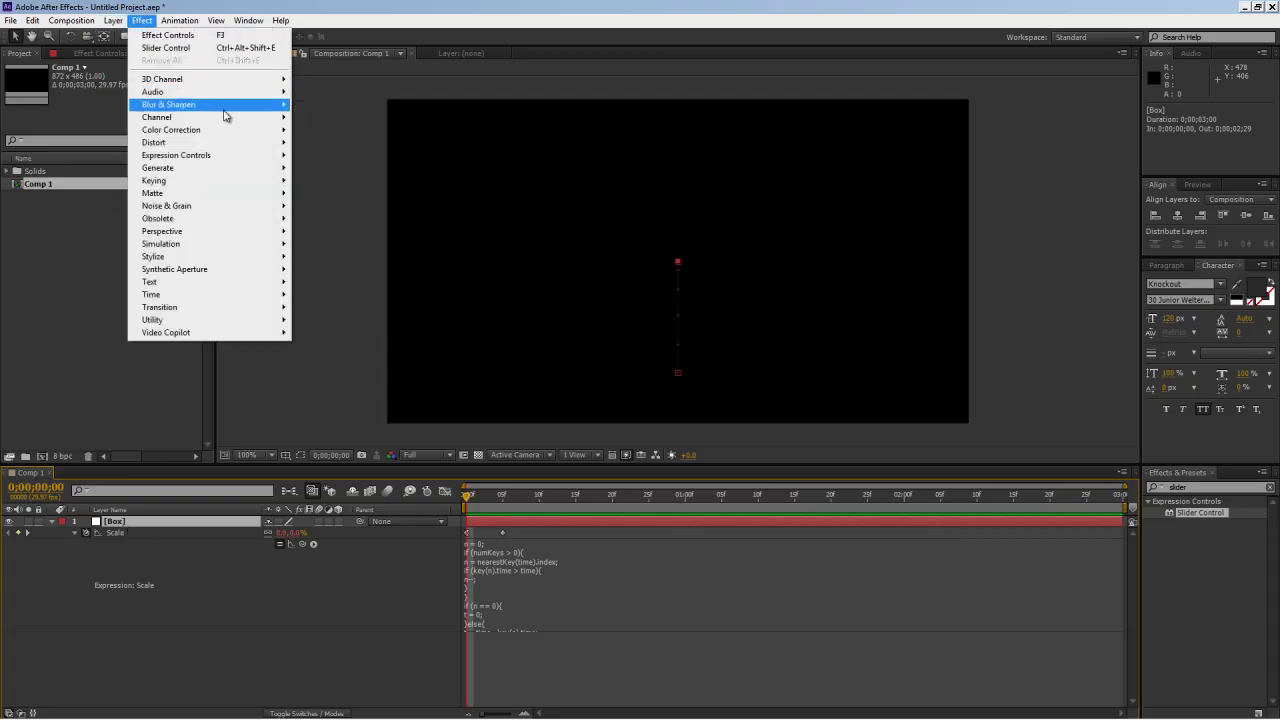
{"action": "mouse_move", "coordinate": [220, 155]}
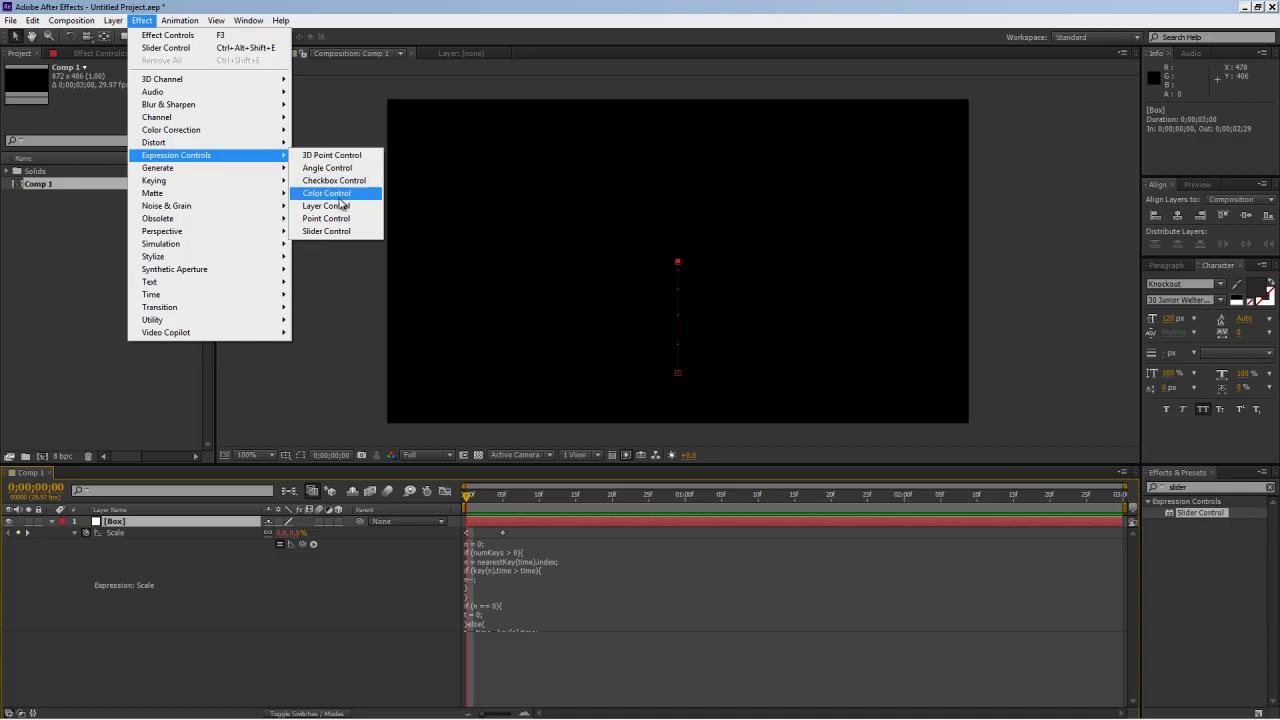
{"action": "left_click", "coordinate": [327, 231]}
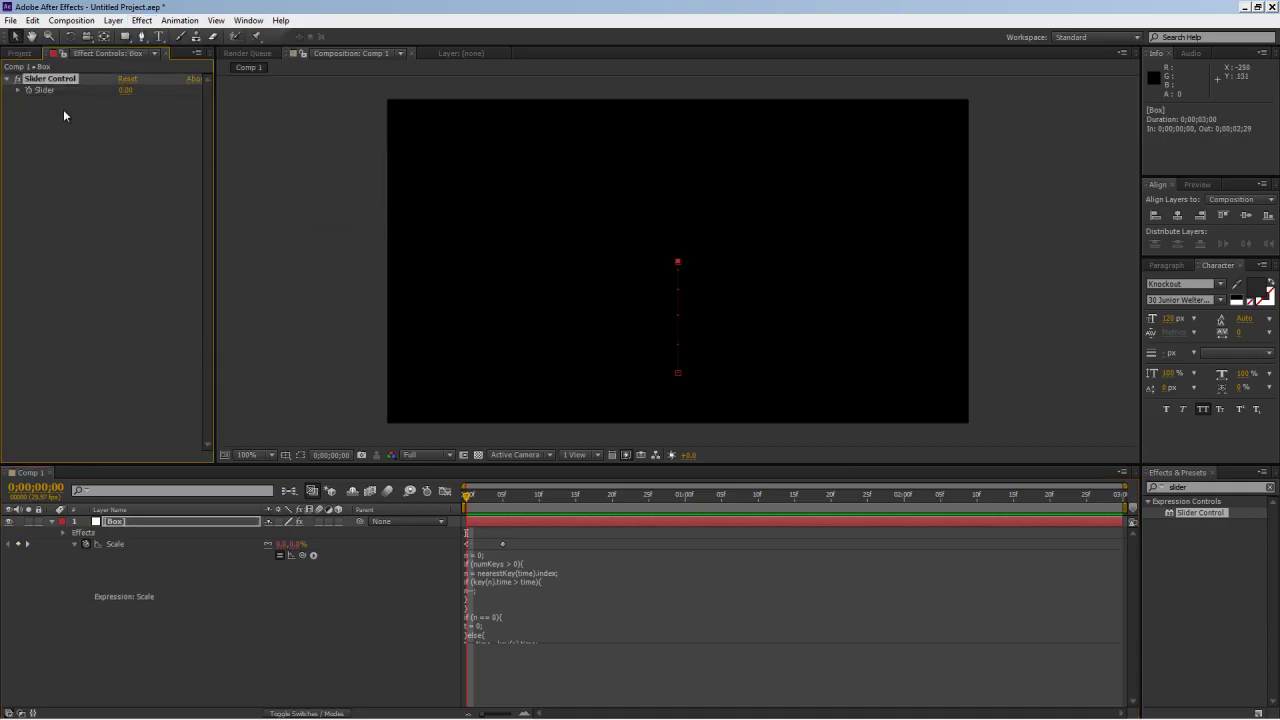
{"action": "left_click", "coordinate": [172, 544]}
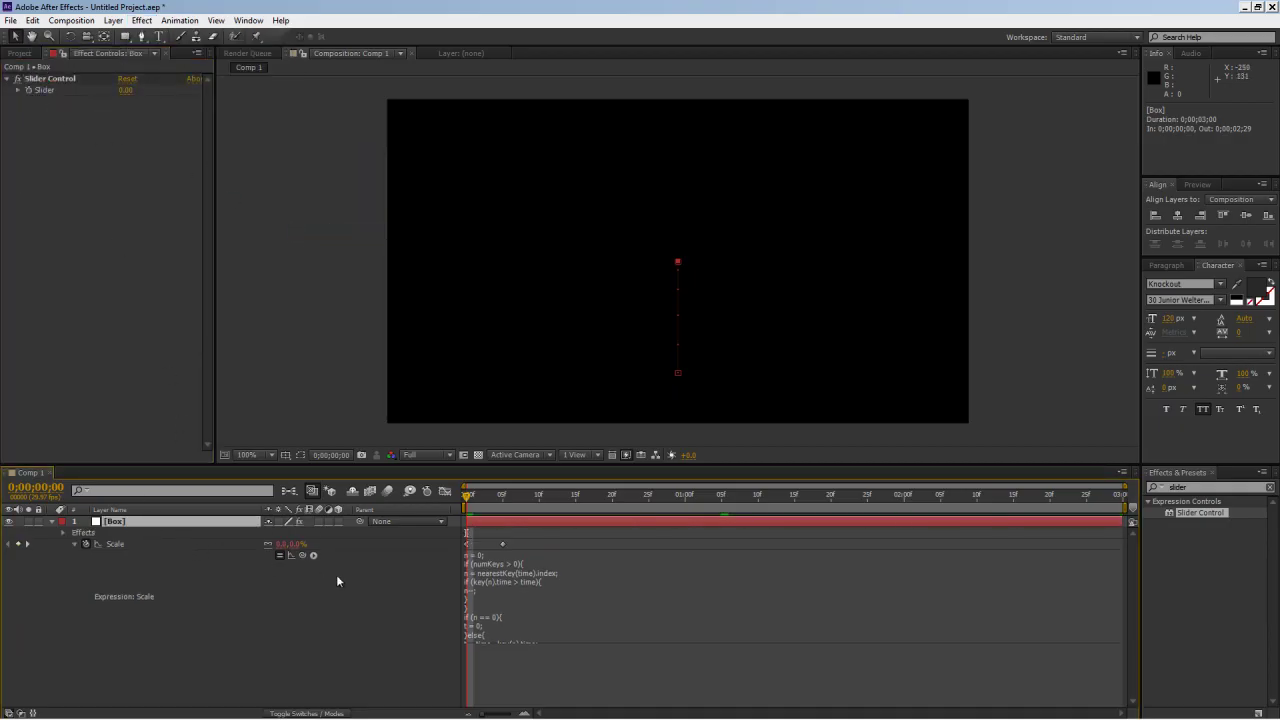
Link the decay value in the Box layer's Scale expression to the Slider Control effect's Slider property
{"action": "left_click", "coordinate": [530, 625]}
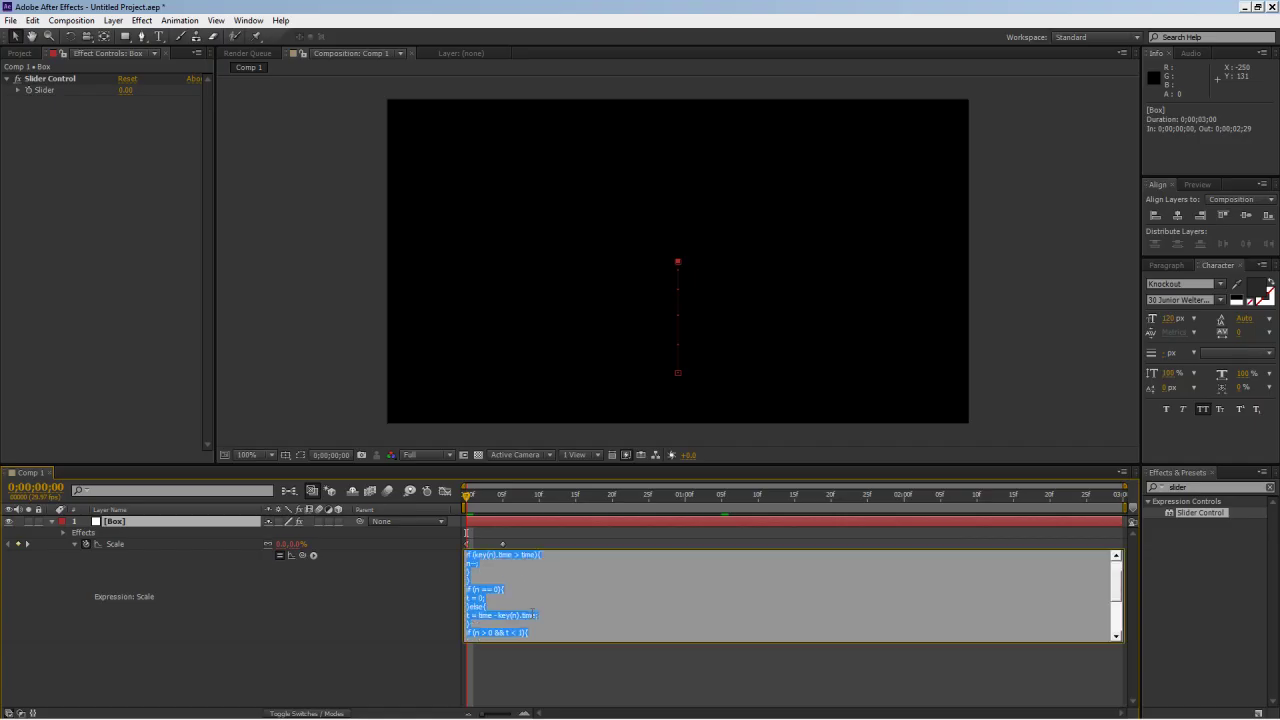
{"action": "scroll", "coordinate": [530, 600], "scroll_direction": "down", "scroll_amount": 3}
{"action": "left_click", "coordinate": [513, 613]}
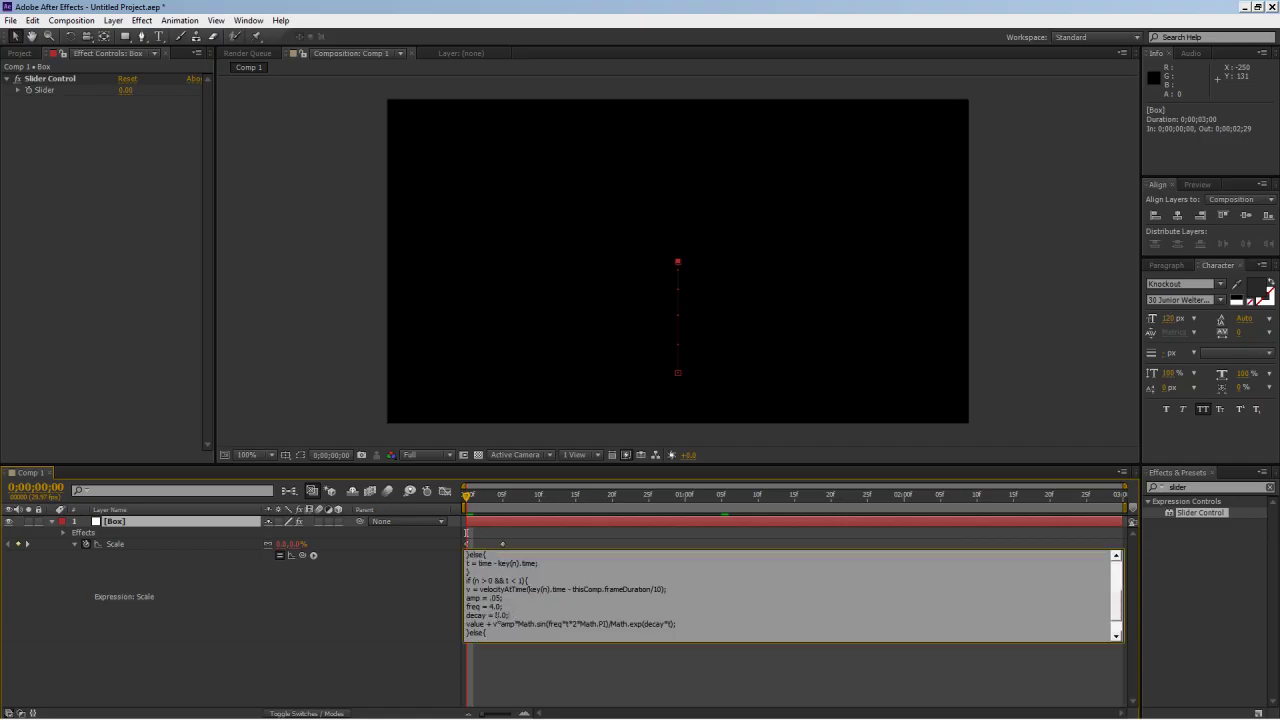
{"action": "double_click", "coordinate": [499, 615]}
{"action": "left_click", "coordinate": [490, 615]}
{"action": "double_click", "coordinate": [499, 615]}
{"action": "left_click_drag", "start_coordinate": [303, 556], "coordinate": [52, 88]}
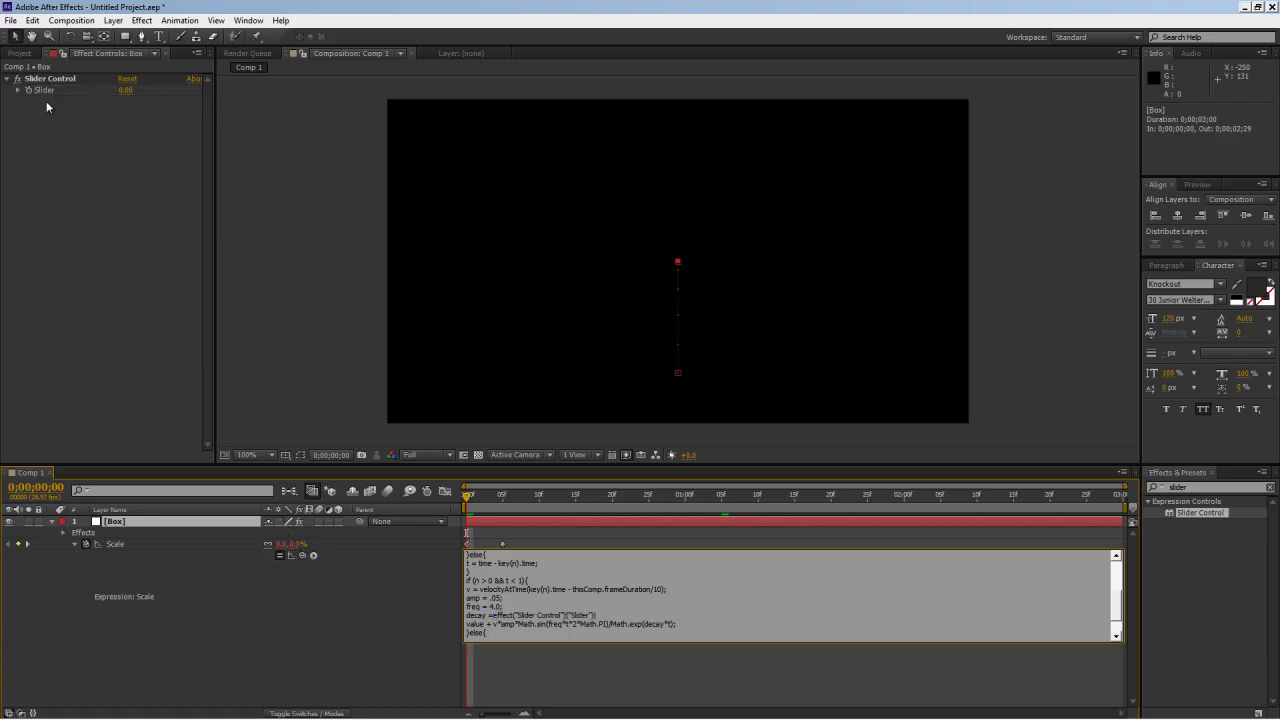
{"action": "left_click", "coordinate": [390, 678]}
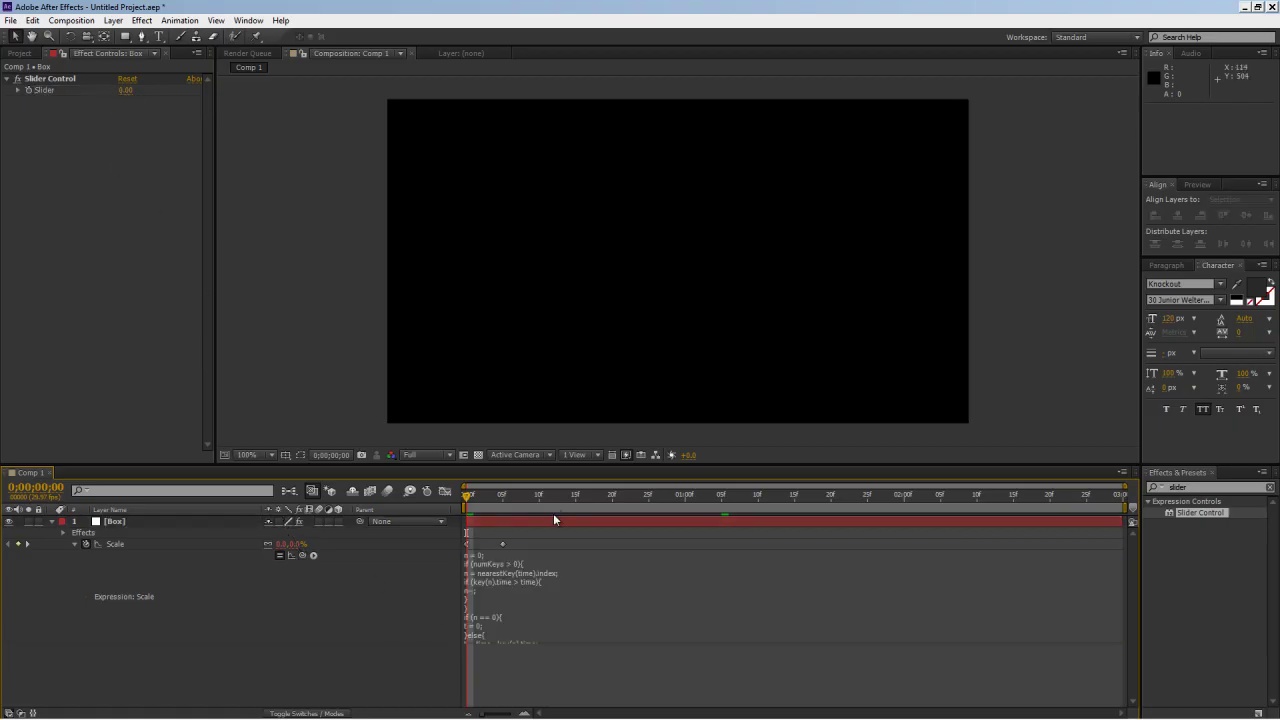
Set the Slider Control's Slider value to 2 and preview the scale overshoot from the first frame
{"action": "left_click", "coordinate": [126, 90]}
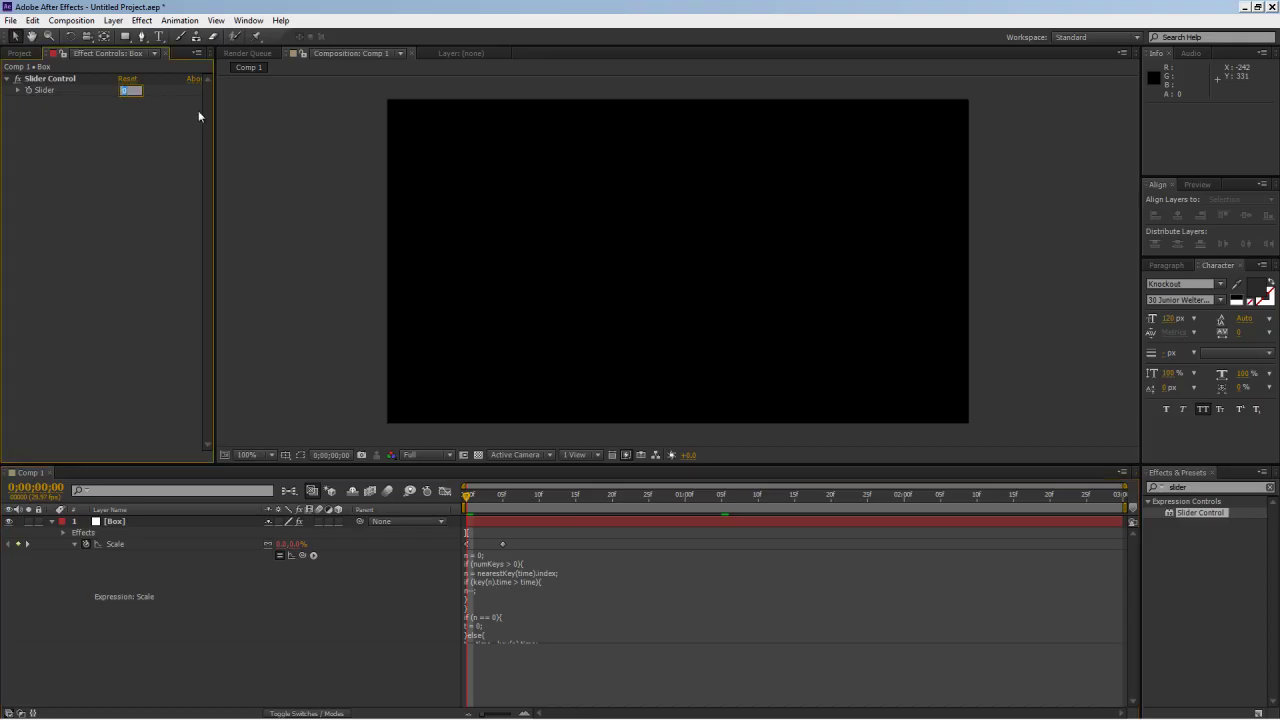
{"action": "type", "text": "2"}
{"action": "key", "text": "Return"}
{"action": "left_click", "coordinate": [373, 633]}
{"action": "key", "text": "space"}
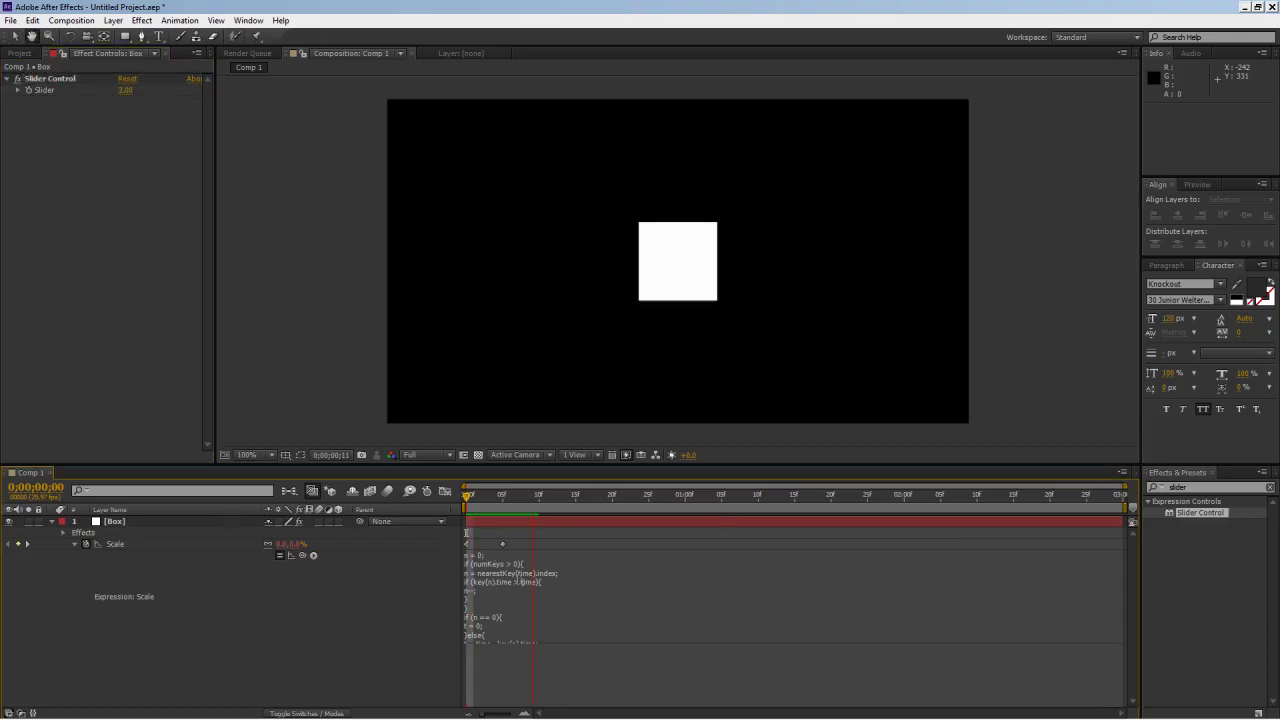
Set the Slider Control's Slider value to 12 and preview the scale motion from the first frame
{"action": "left_click", "coordinate": [125, 91]}
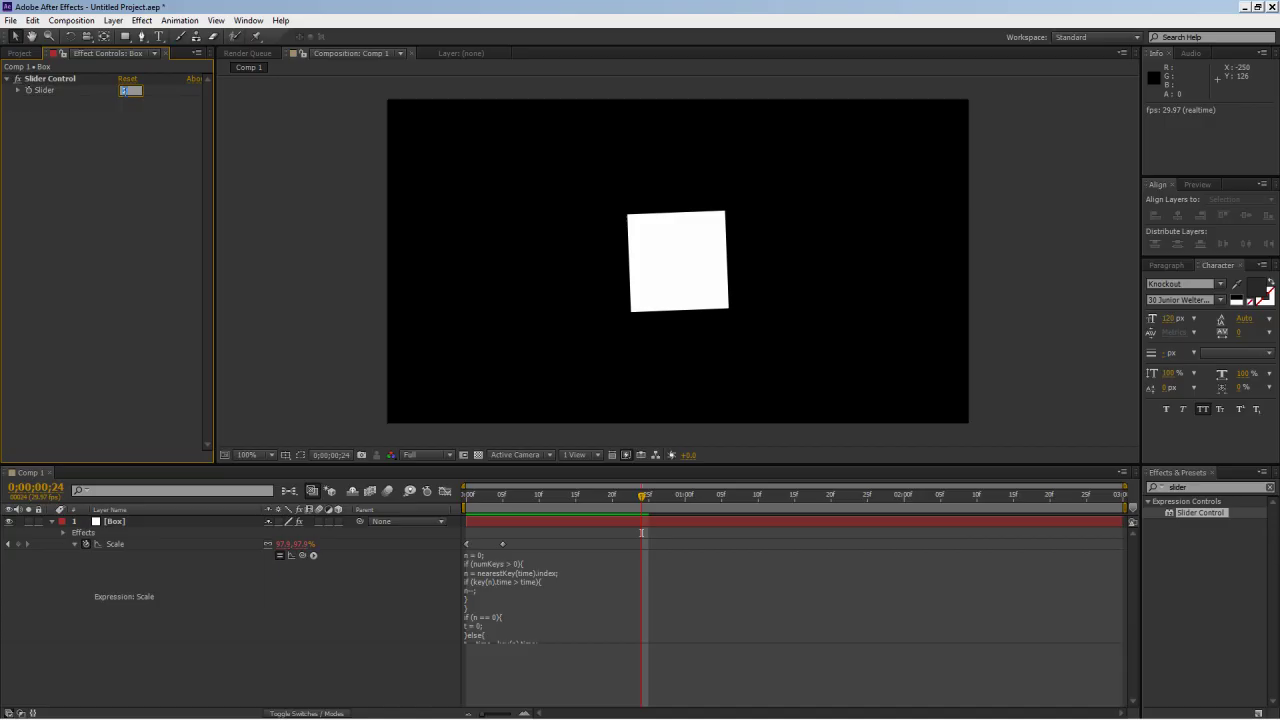
{"action": "key", "text": "Return"}
{"action": "left_click_drag", "start_coordinate": [500, 498], "coordinate": [435, 507]}
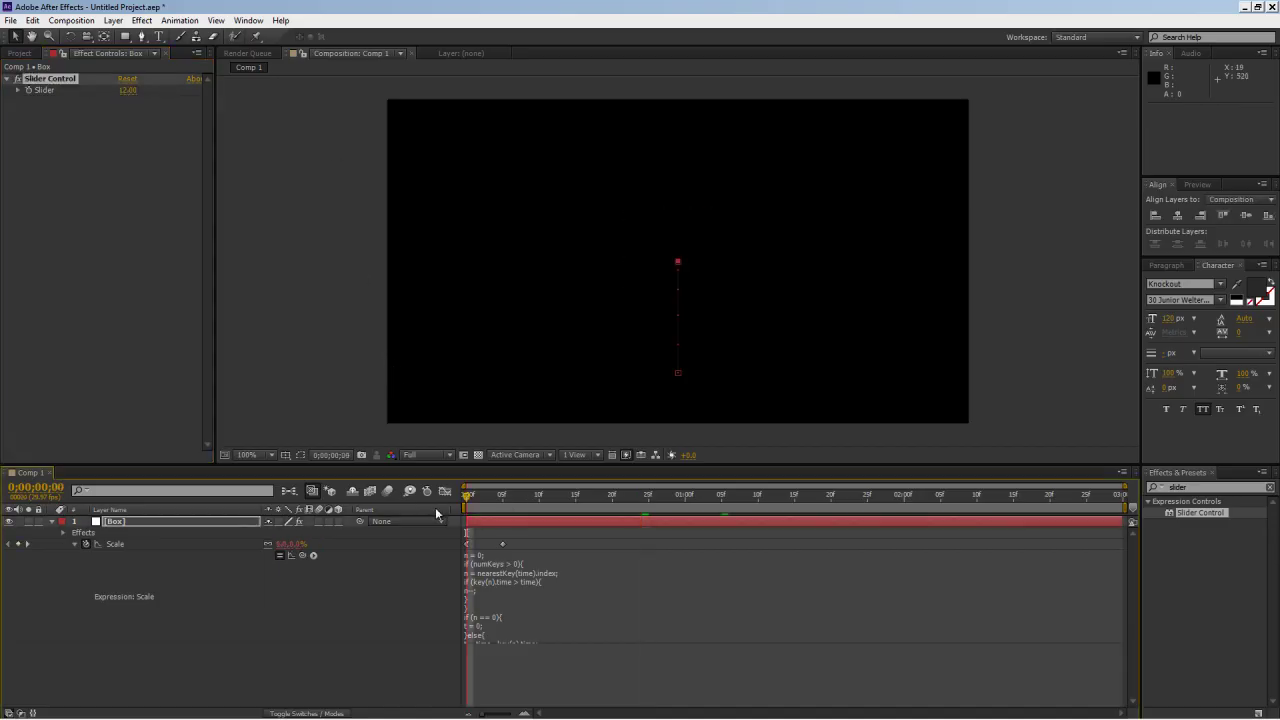
{"action": "key", "text": "space"}
{"action": "key", "text": "space"}
{"action": "left_click_drag", "start_coordinate": [519, 498], "coordinate": [450, 503]}
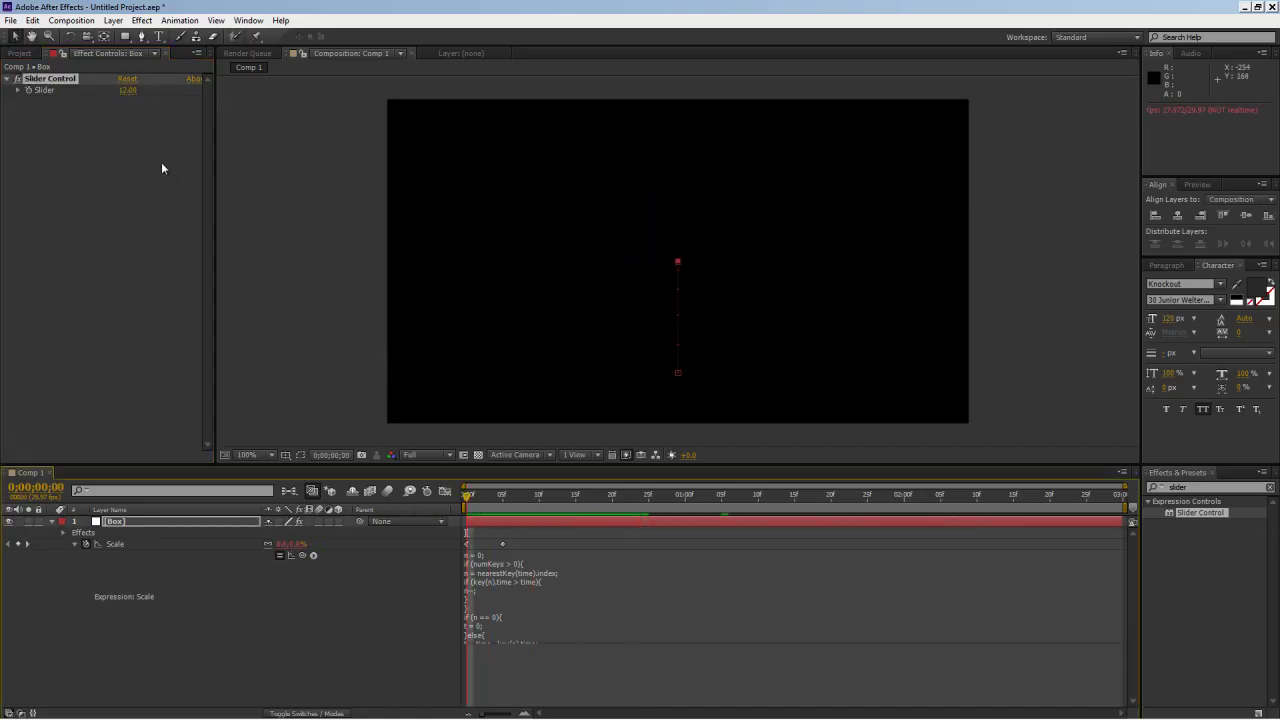
Set the Slider Control's Slider value to 4
{"action": "left_click", "coordinate": [30, 93]}
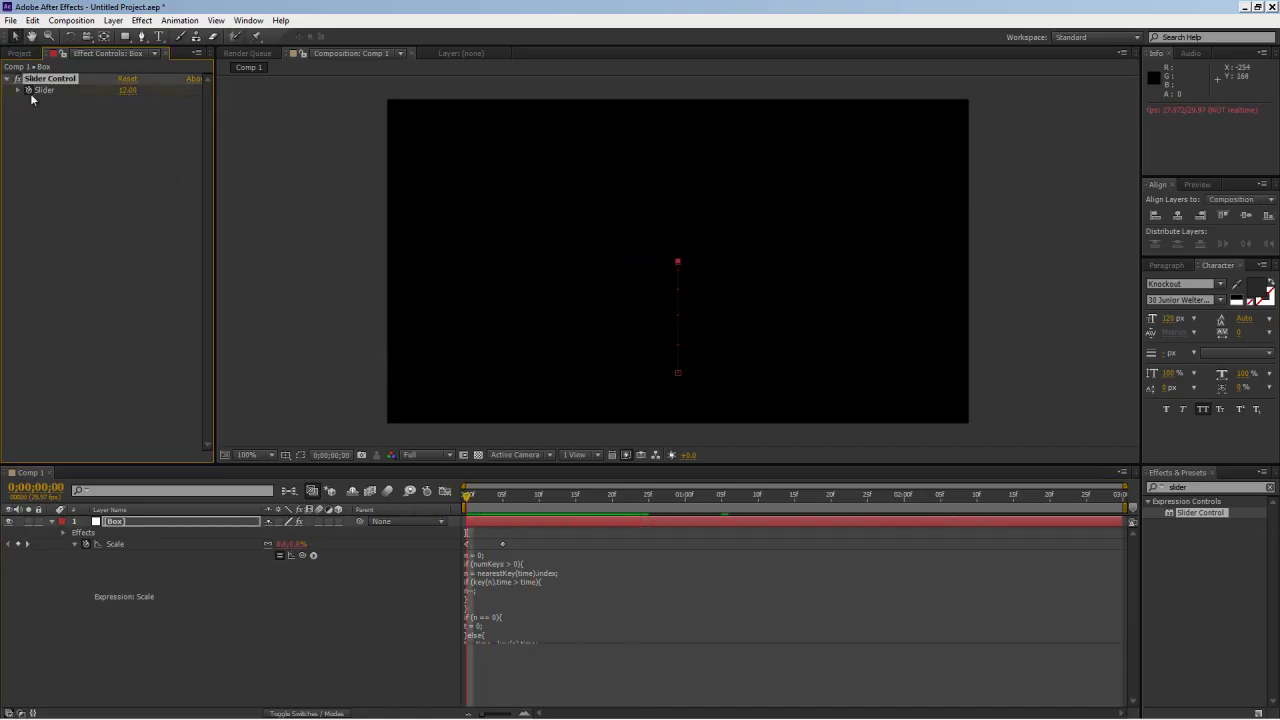
{"action": "left_click", "coordinate": [85, 142]}
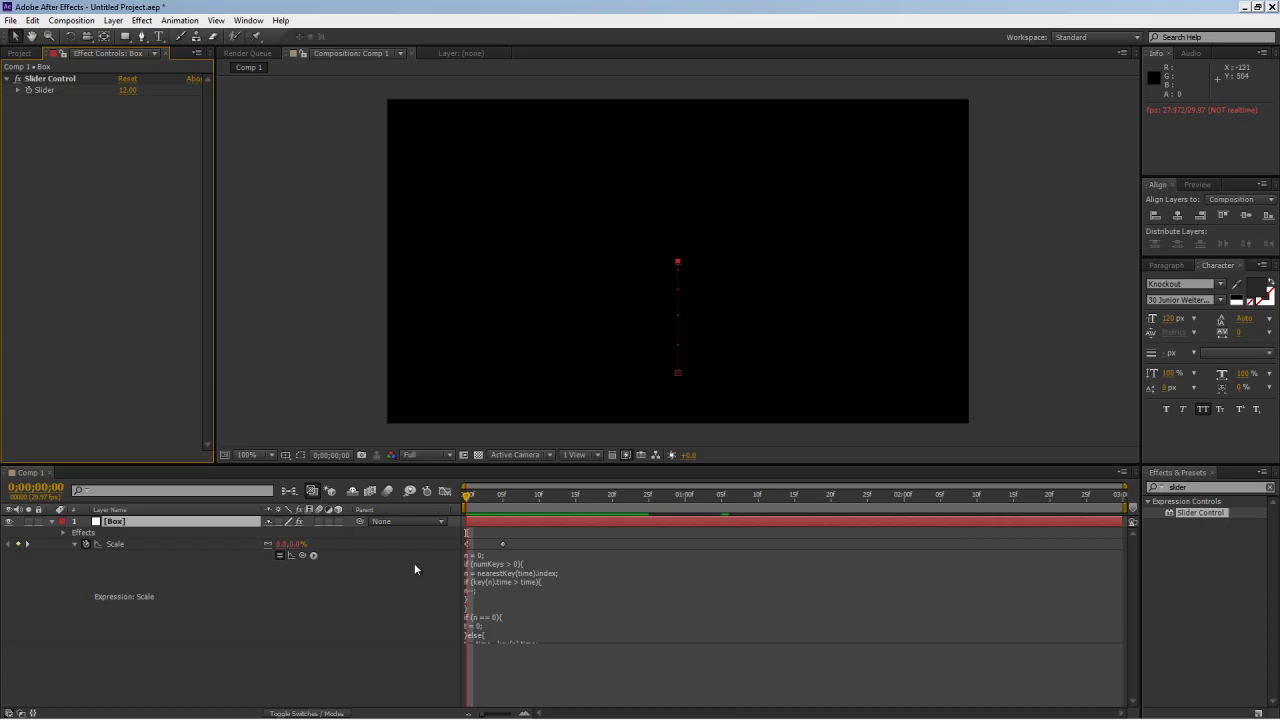
{"action": "left_click", "coordinate": [128, 90]}
{"action": "type", "text": "4"}
{"action": "key", "text": "Return"}
{"action": "left_click", "coordinate": [366, 578]}
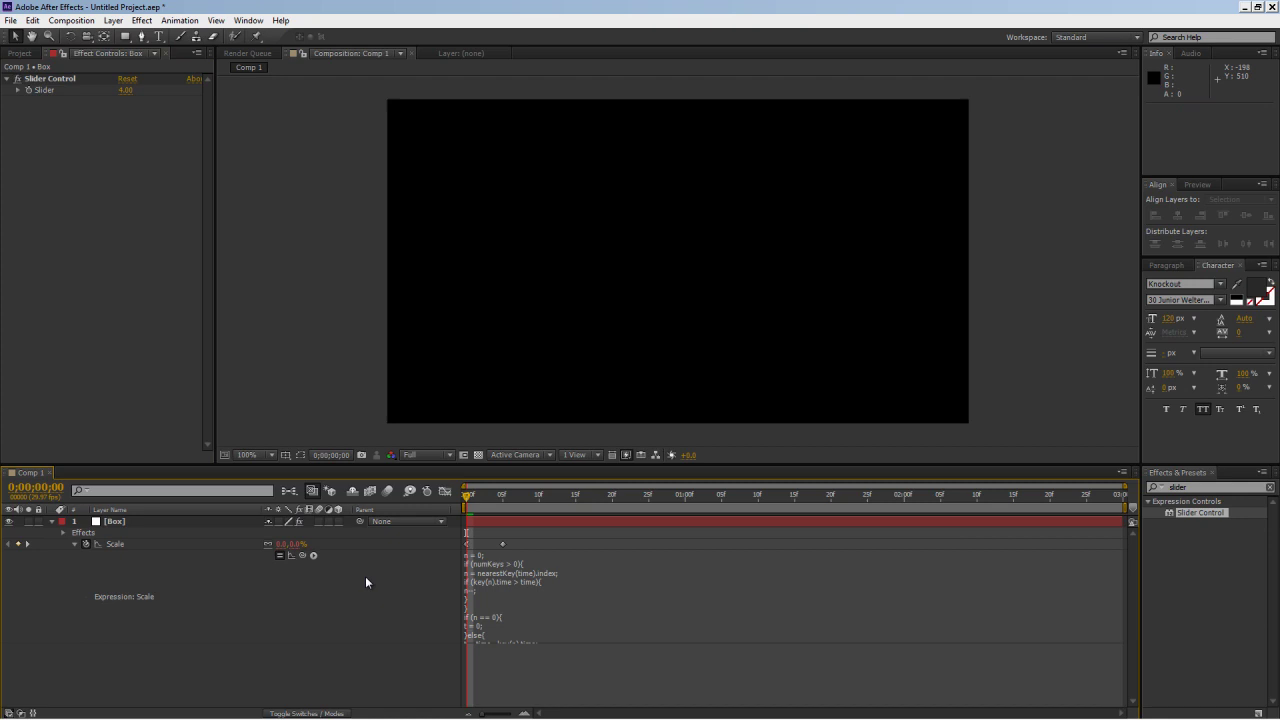
Reveal the Box layer's Position expression and preview the bounce from about the one-second mark
{"action": "left_click", "coordinate": [162, 524]}
{"action": "key", "text": "p"}
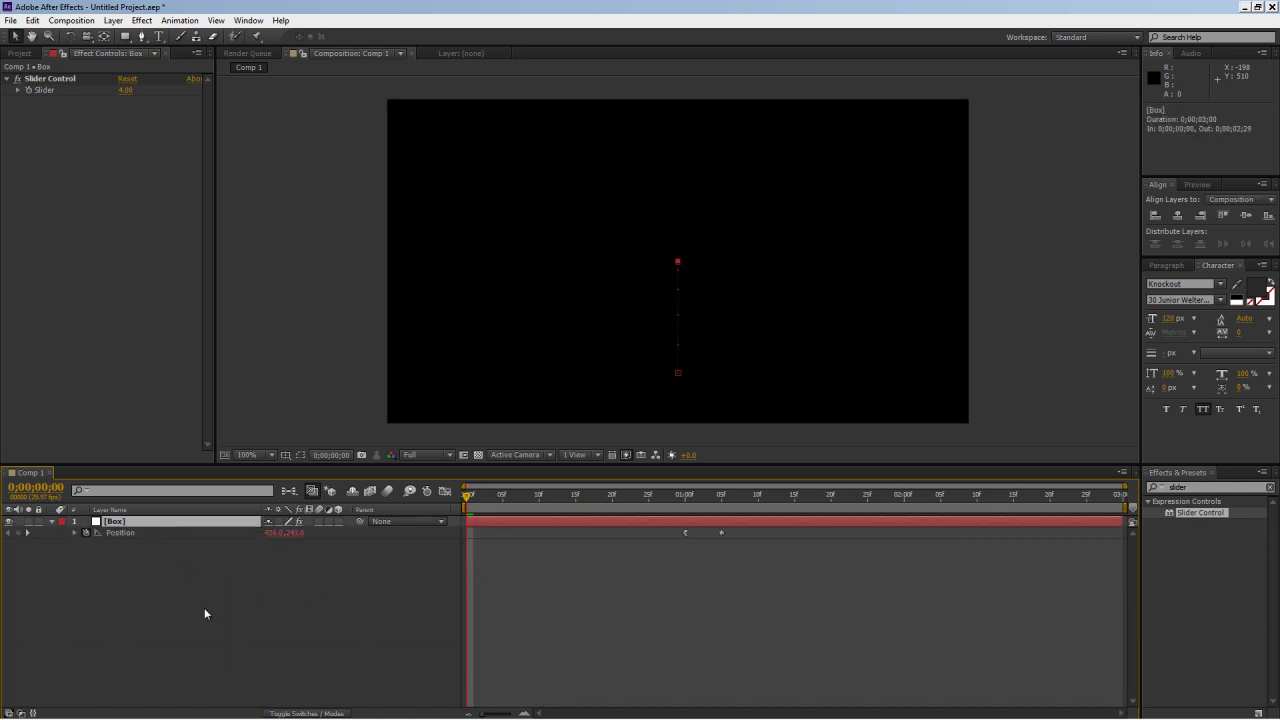
{"action": "left_click", "coordinate": [74, 533]}
{"action": "left_click", "coordinate": [478, 544]}
{"action": "left_click", "coordinate": [688, 496]}
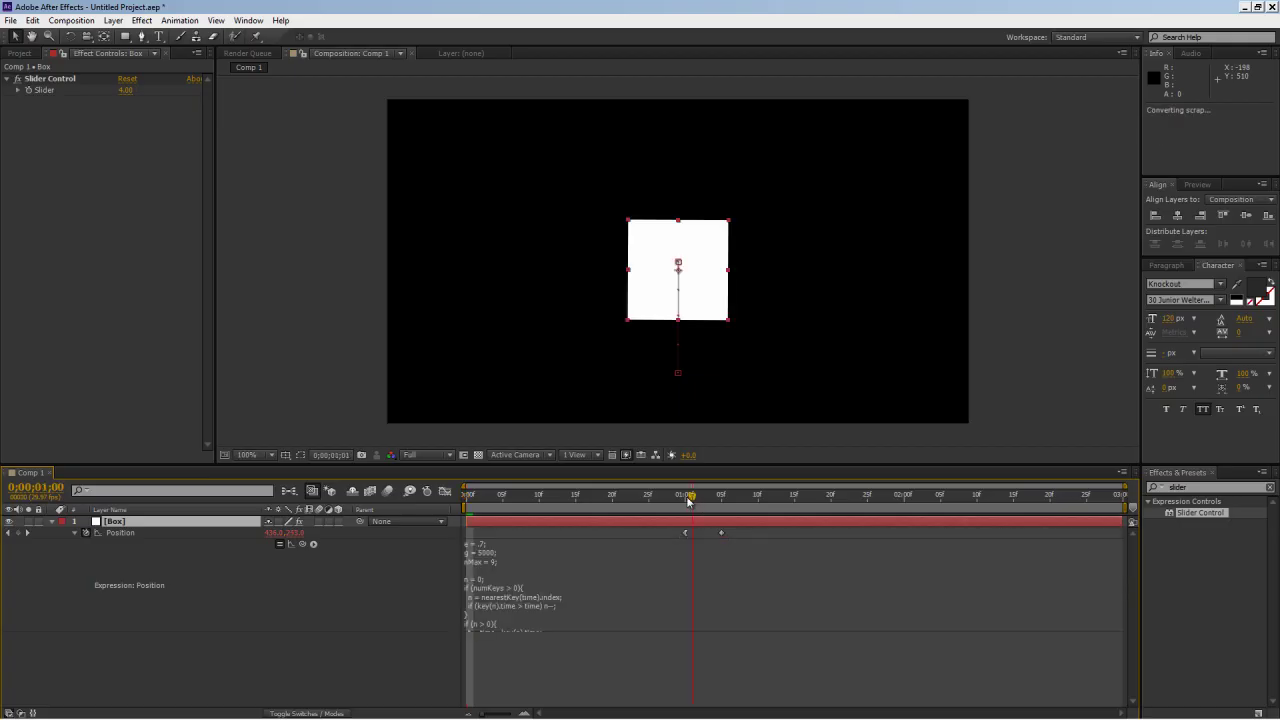
{"action": "key", "text": "space"}
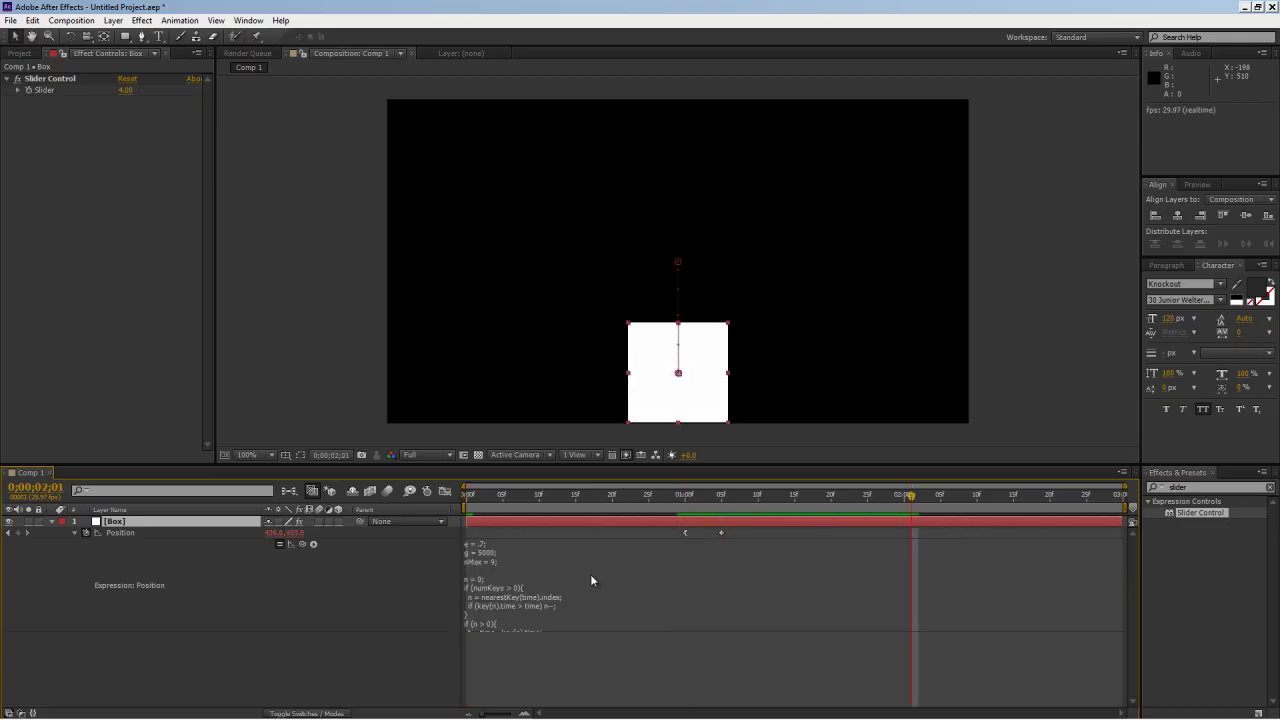
Set the e value in the Box layer's Position expression to .1 and preview the drop from just before one second
{"action": "left_click", "coordinate": [591, 580]}
{"action": "left_click_drag", "start_coordinate": [488, 544], "coordinate": [480, 544]}
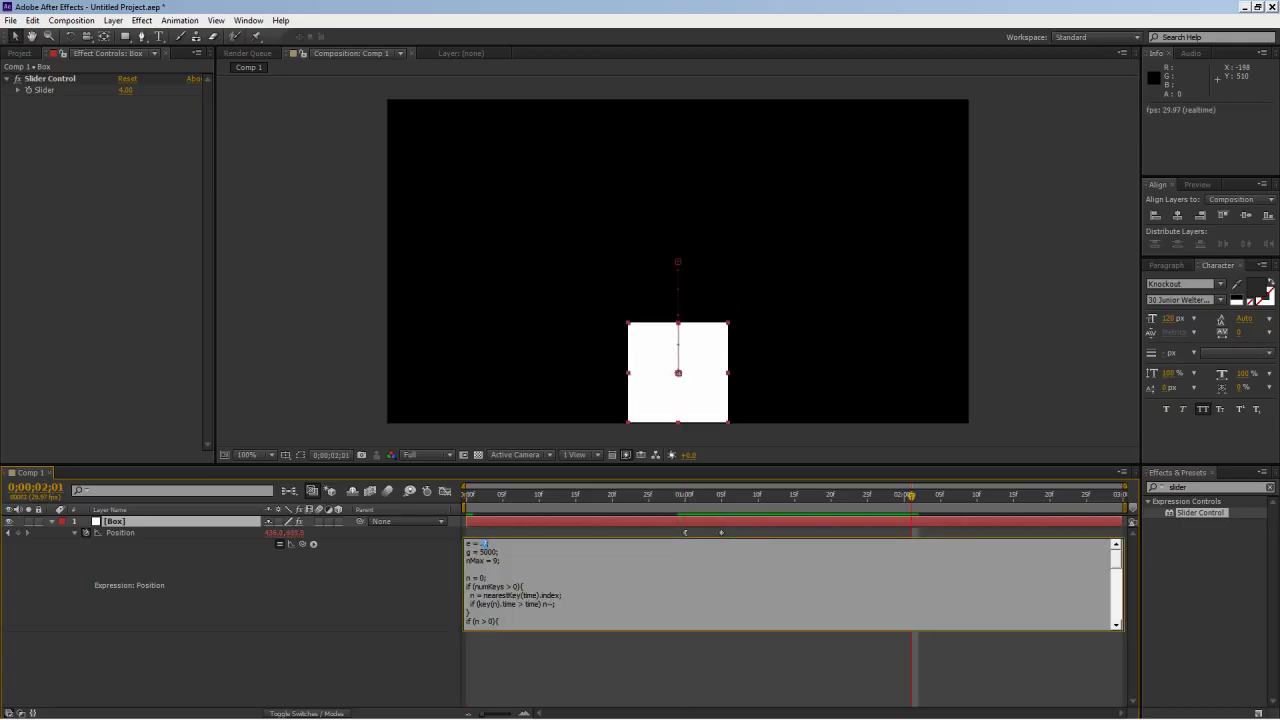
{"action": "left_click", "coordinate": [443, 663]}
{"action": "left_click", "coordinate": [679, 498]}
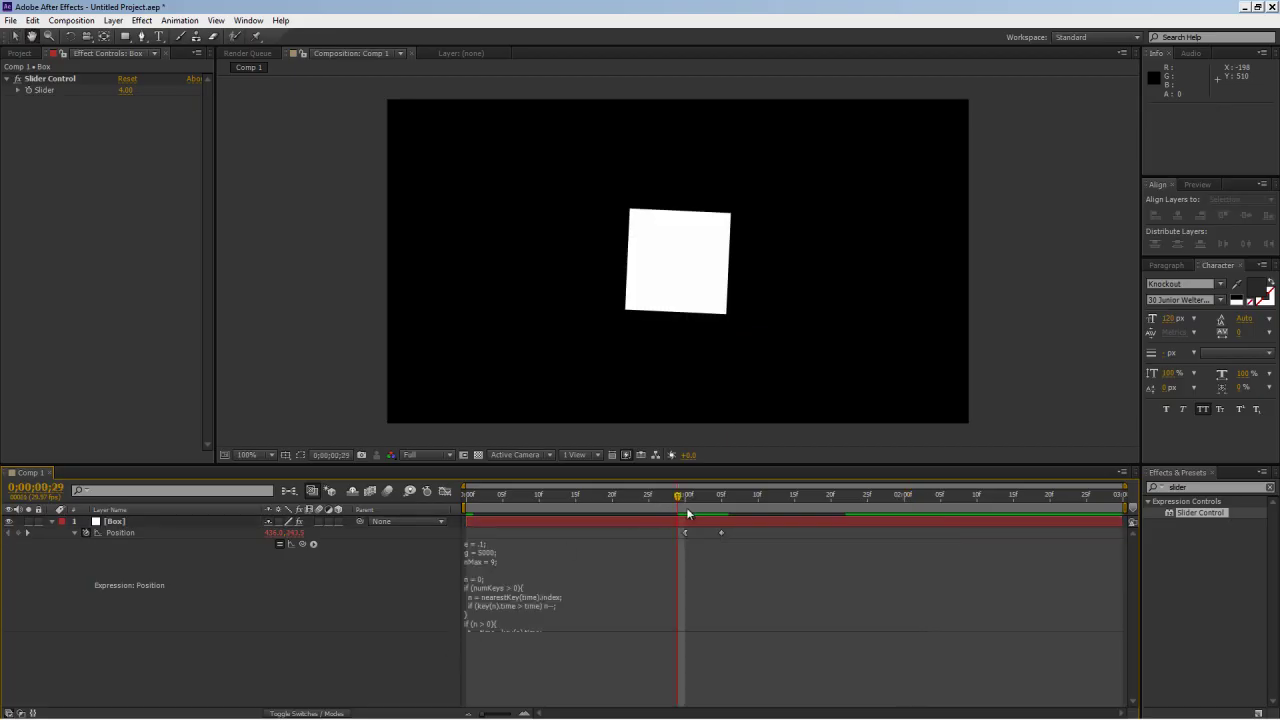
{"action": "key", "text": "space"}
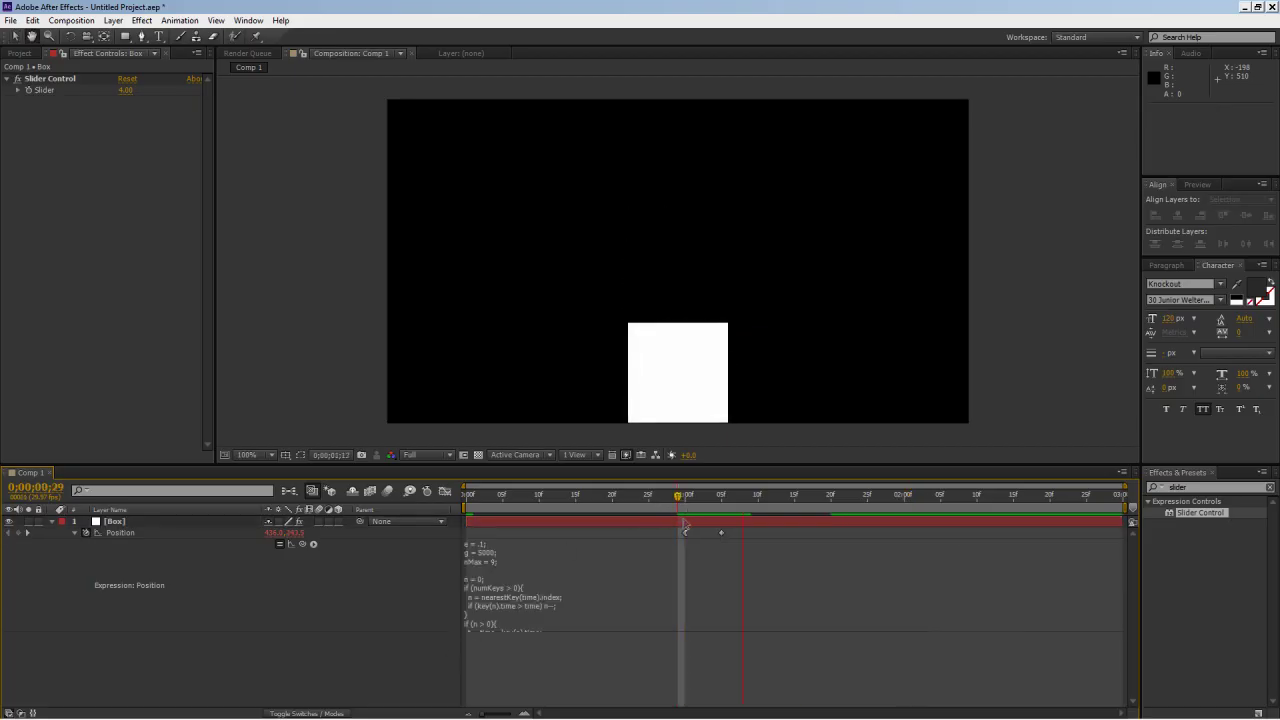
Set the e value in the Box layer's Position expression to .3 and preview the bounce from one second
{"action": "left_click", "coordinate": [519, 552]}
{"action": "double_click", "coordinate": [484, 544]}
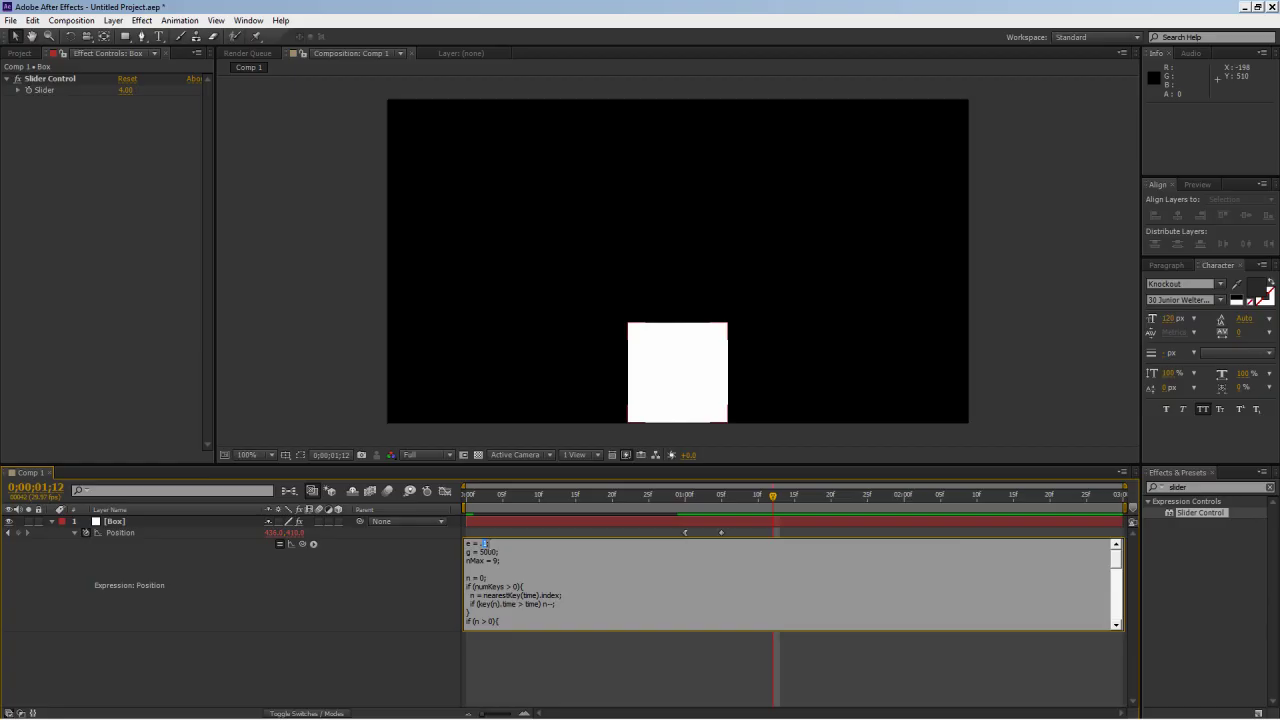
{"action": "type", "text": ".3"}
{"action": "key", "text": "KP_Enter"}
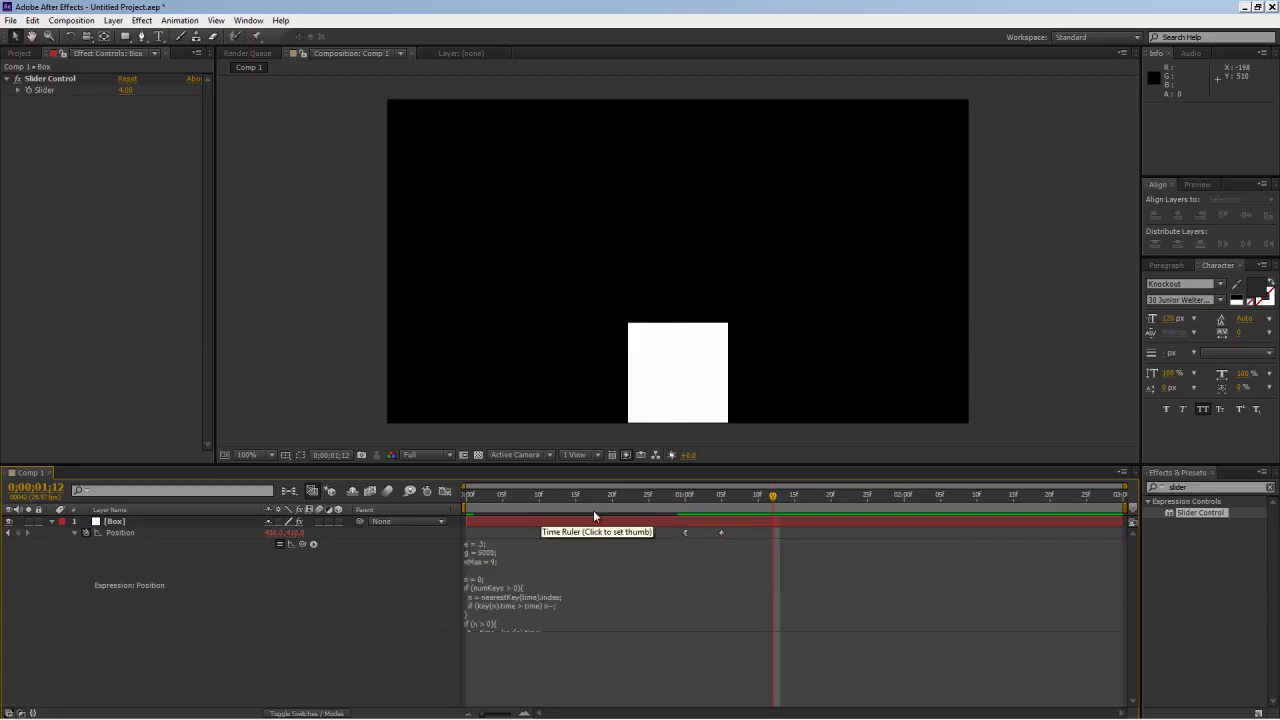
{"action": "left_click", "coordinate": [684, 495]}
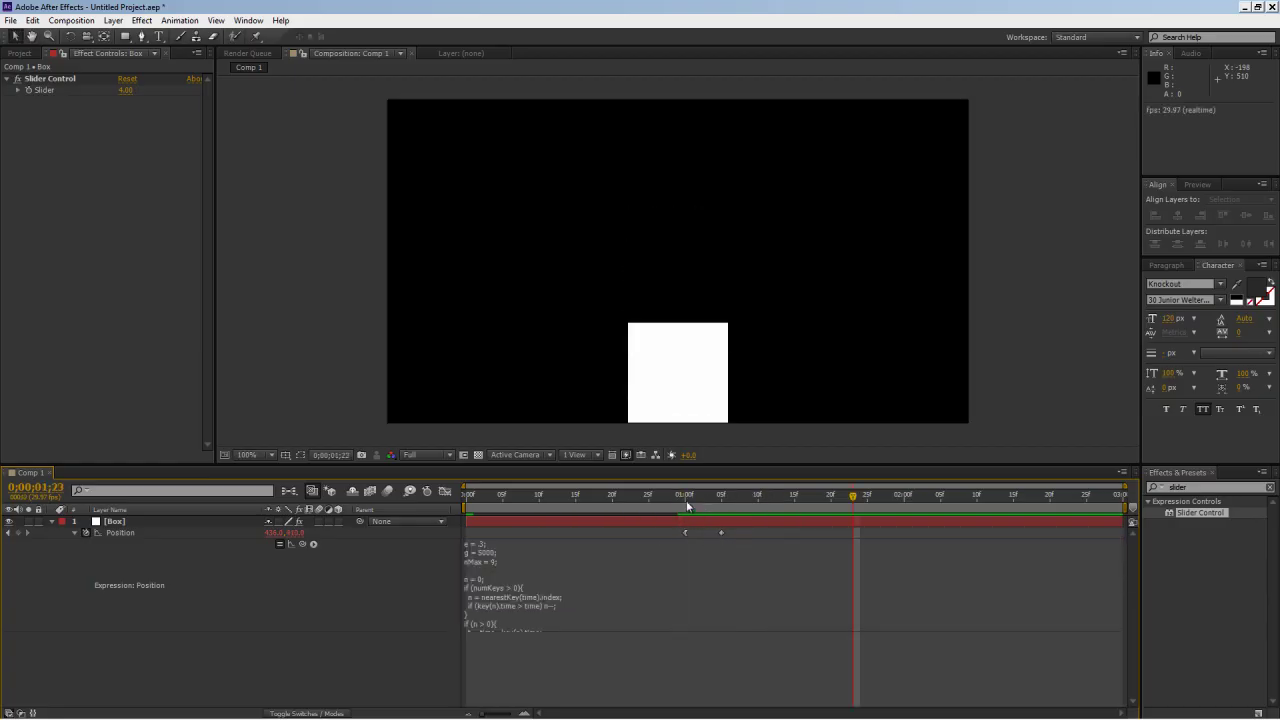
{"action": "left_click", "coordinate": [686, 500]}
Set the e value in the Box layer's Position expression to 1 and preview the bounce from one second
{"action": "left_click", "coordinate": [484, 544]}
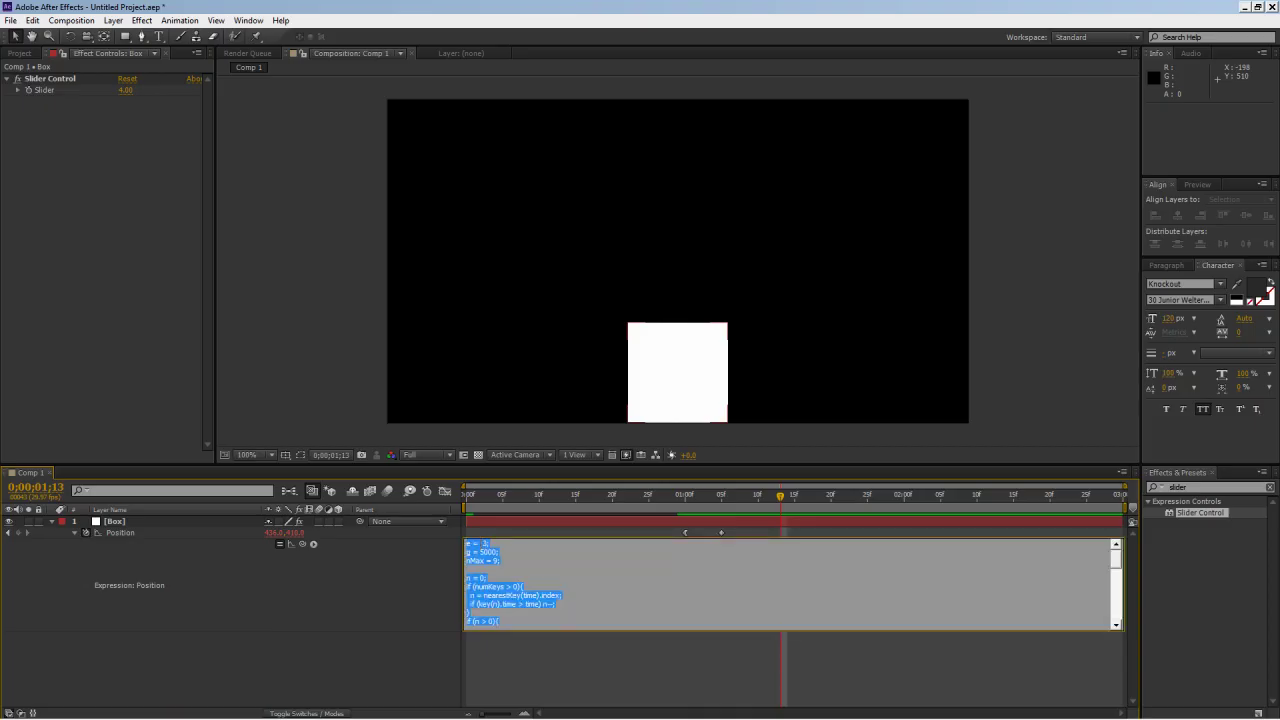
{"action": "double_click", "coordinate": [484, 544]}
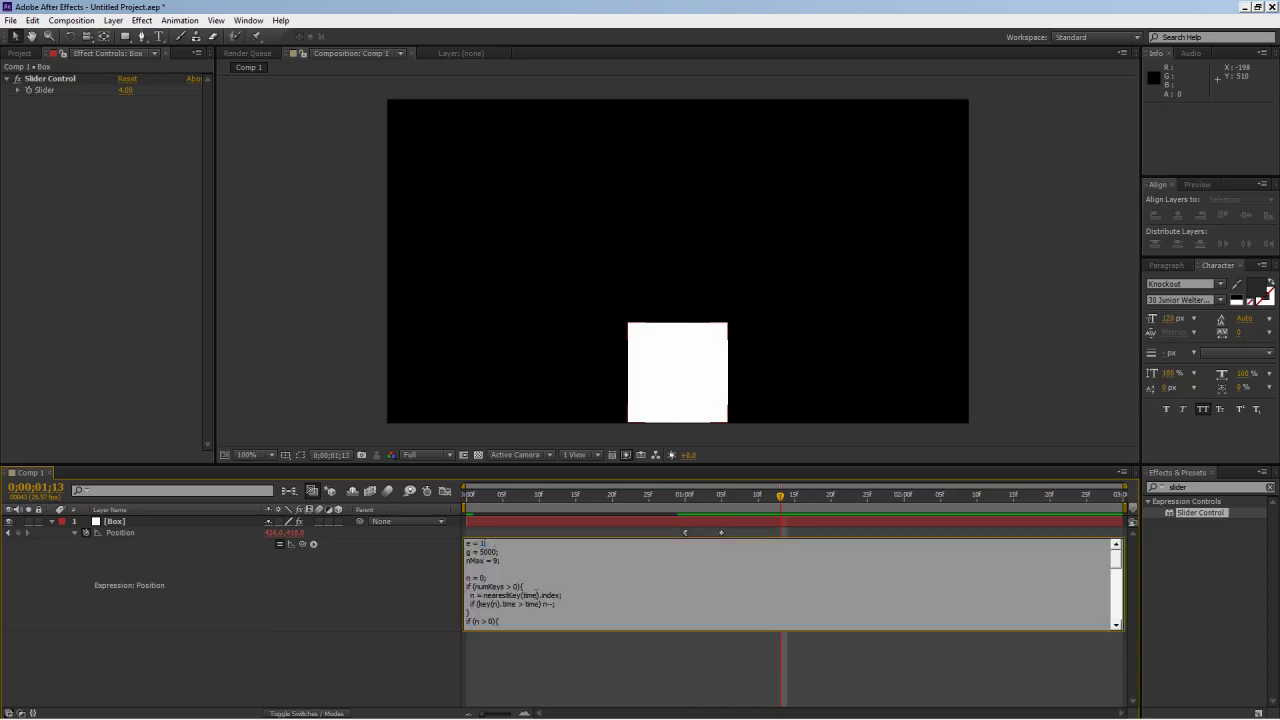
{"action": "left_click", "coordinate": [418, 632]}
{"action": "left_click", "coordinate": [678, 496]}
{"action": "key", "text": "space"}
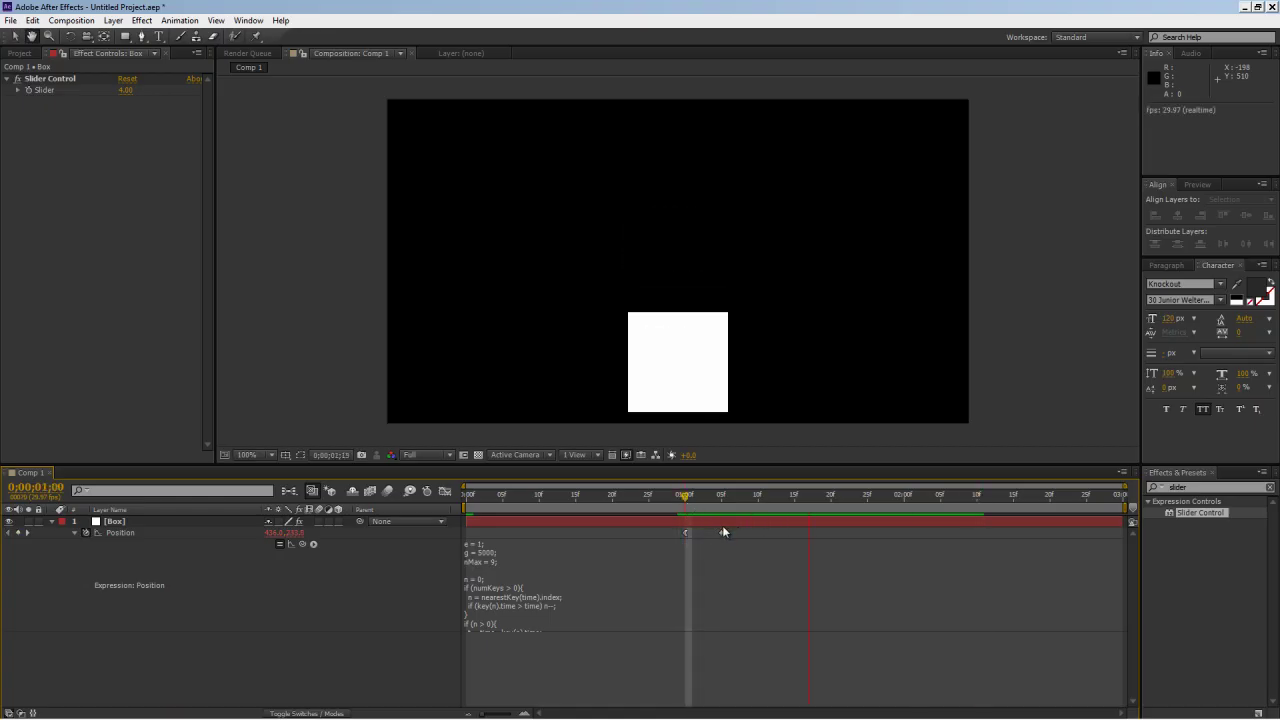
{"action": "key", "text": "space"}
Set the e value in the Box layer's Position expression to .7 and return to the first frame
{"action": "left_click", "coordinate": [469, 549]}
{"action": "left_click", "coordinate": [481, 543]}
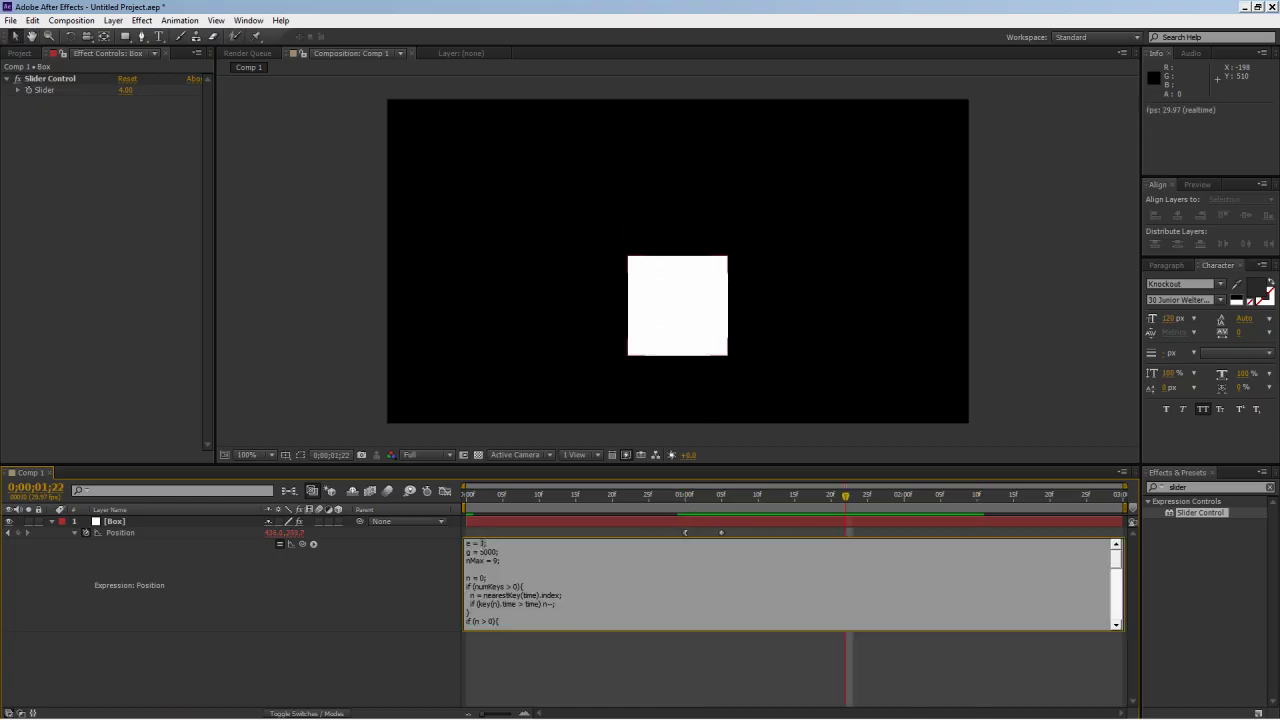
{"action": "double_click", "coordinate": [483, 543]}
{"action": "type", "text": ".7"}
{"action": "left_click", "coordinate": [503, 524]}
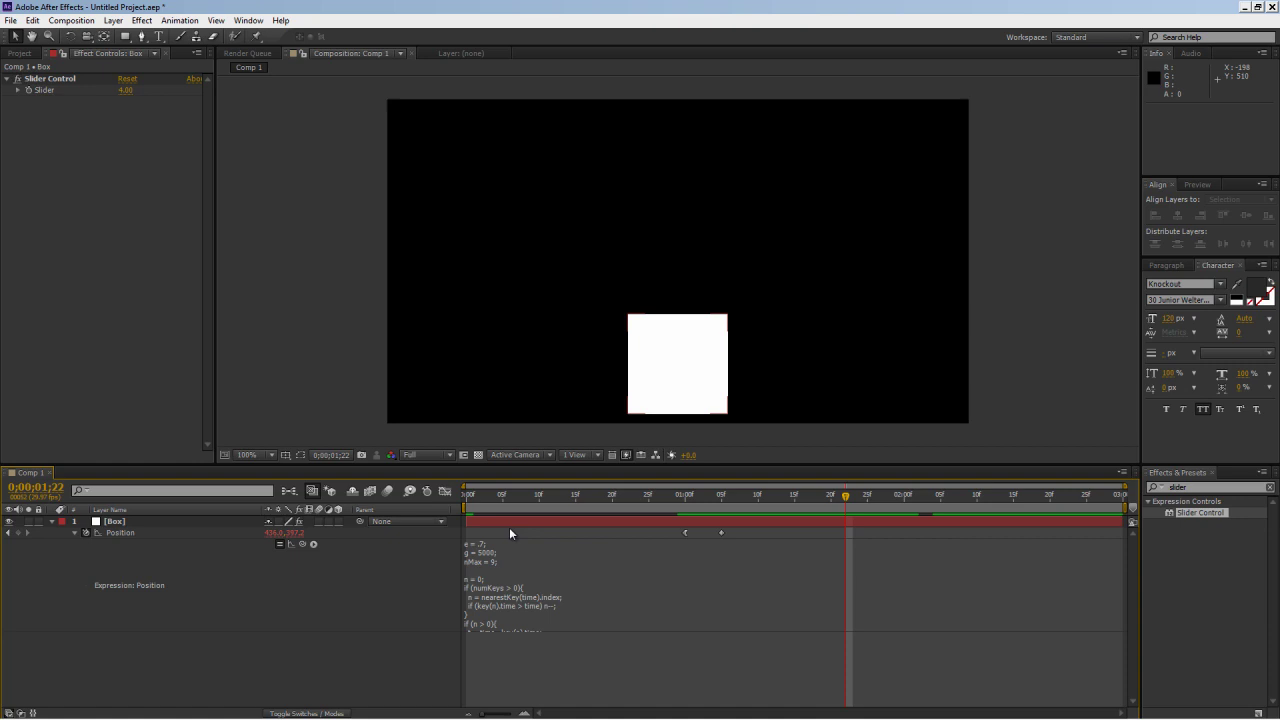
{"action": "left_click_drag", "start_coordinate": [615, 498], "coordinate": [406, 520]}
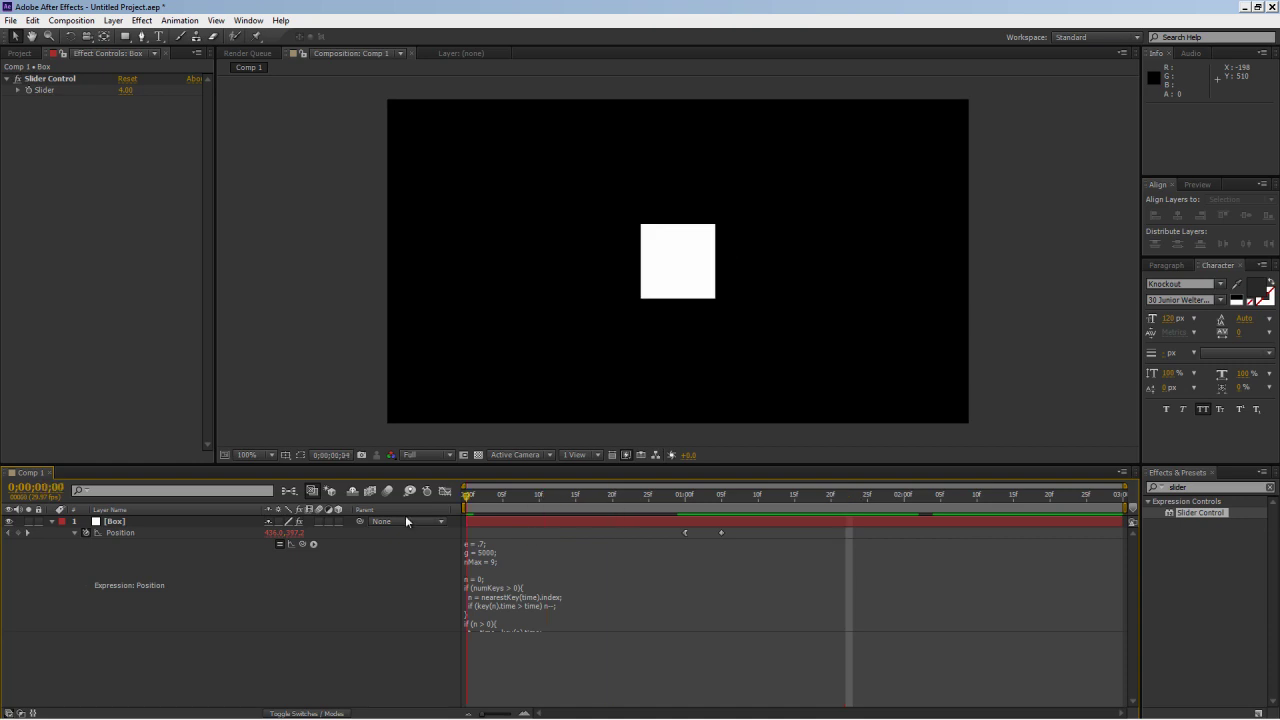
Show the Box layer's Position, Scale and Rotation properties together and preview the animation from the first frame
{"action": "left_click", "coordinate": [113, 526]}
{"action": "key", "text": "u"}
{"action": "key", "text": "u"}
{"action": "key", "text": "u"}
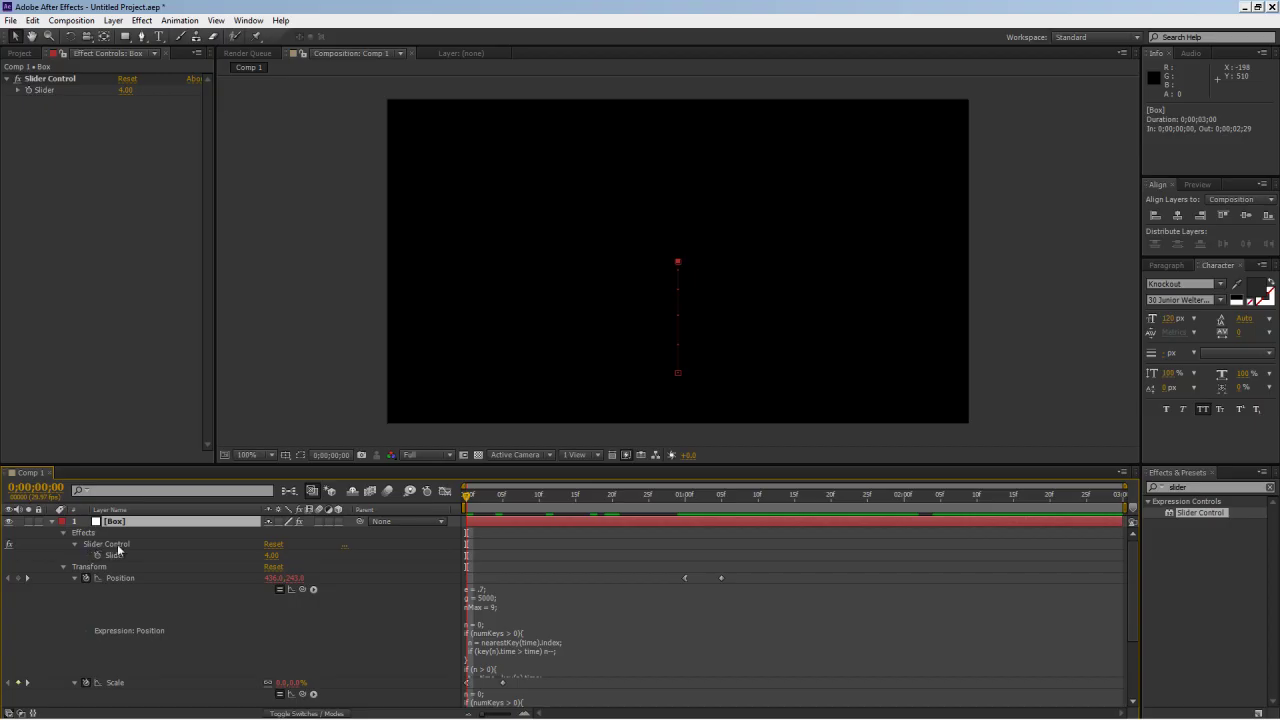
{"action": "key", "text": "u"}
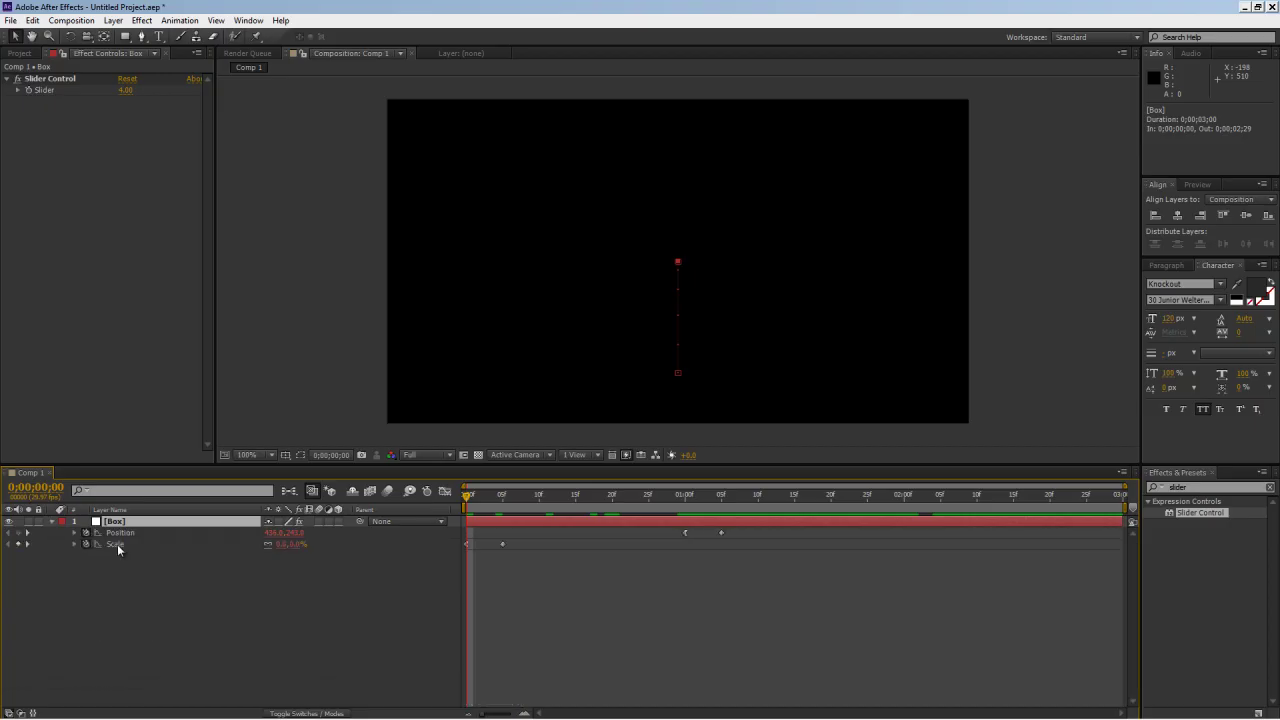
{"action": "key", "text": "shift+r"}
{"action": "key", "text": "space"}
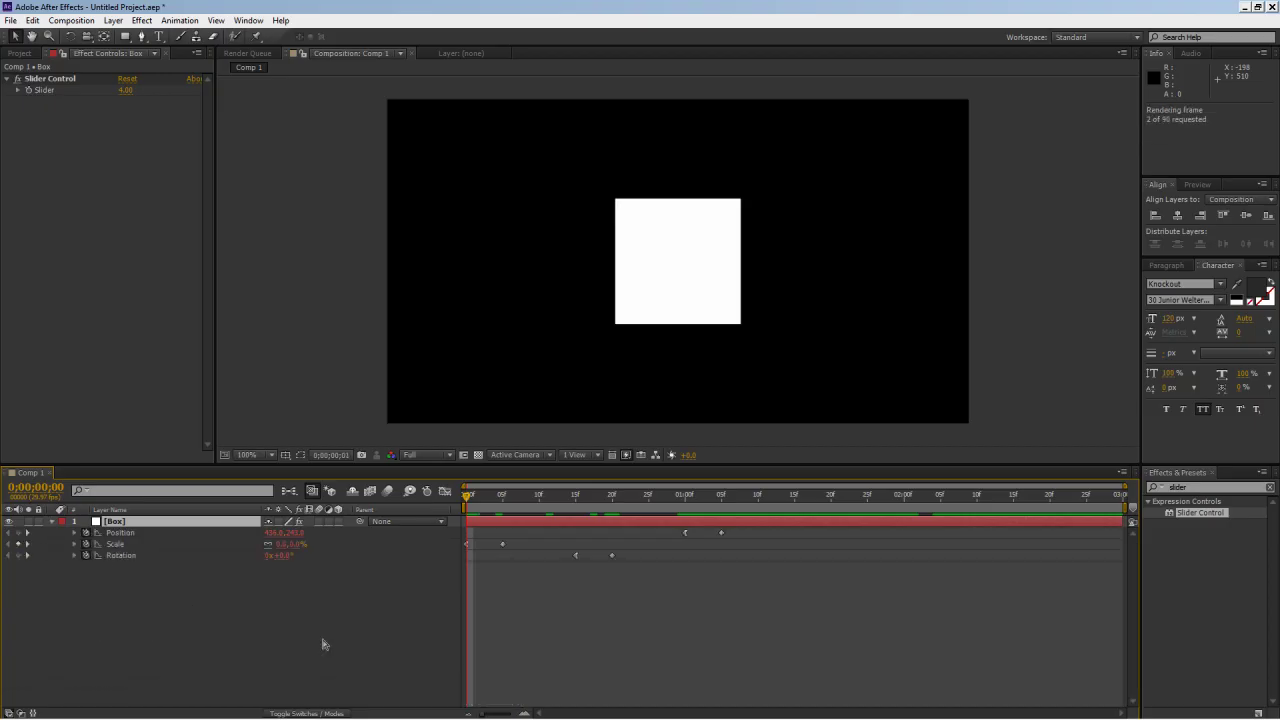